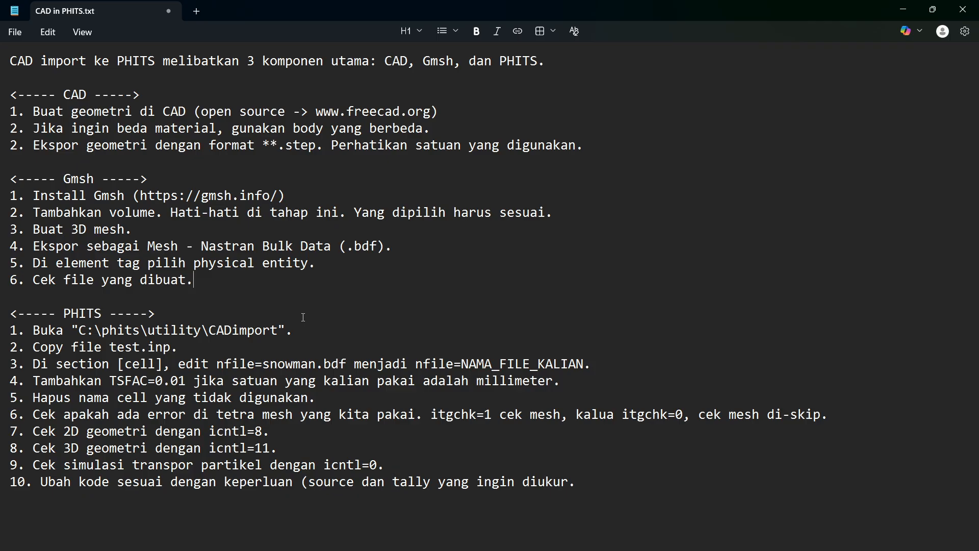
scroll(303, 317, "up", 1, "ctrl")
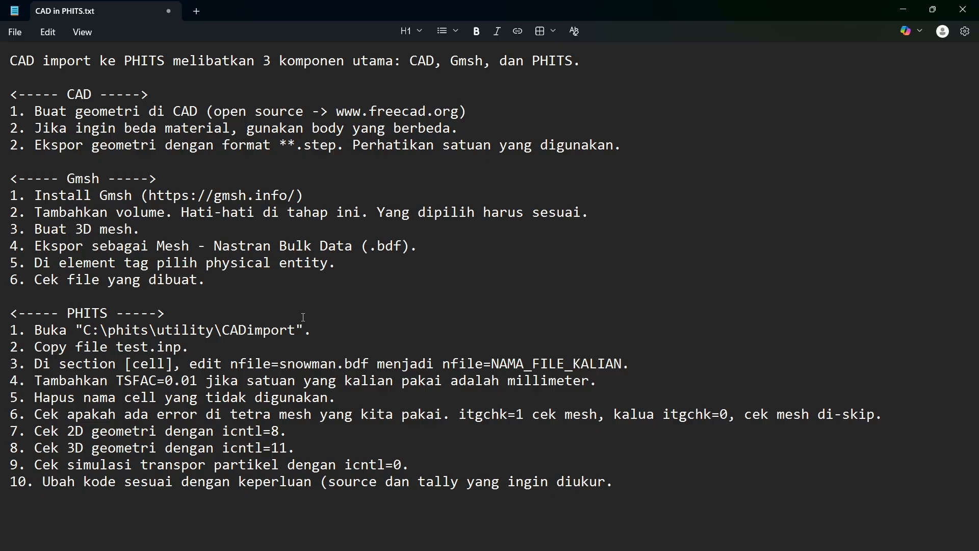
triple_click(122, 99)
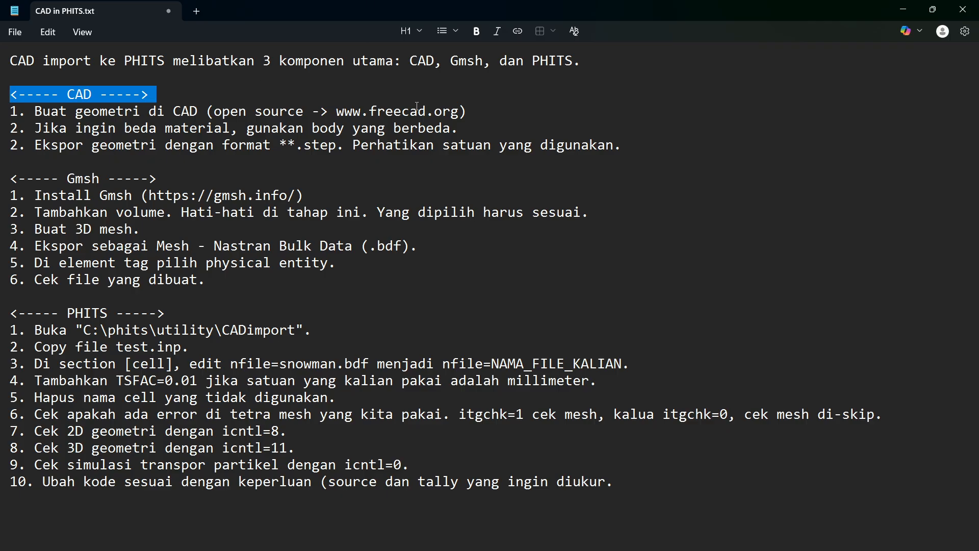
left_click_drag(679, 527, 2, 46)
left_click(510, 288)
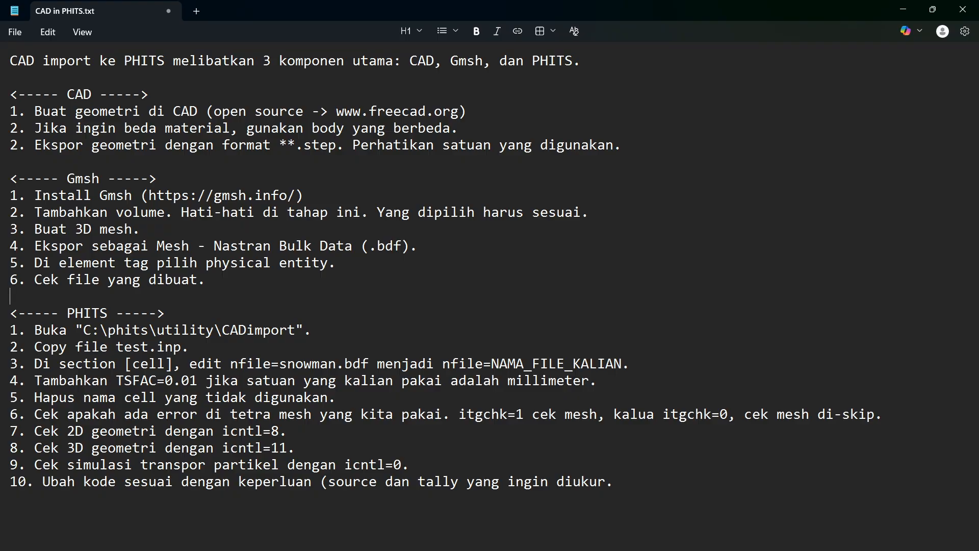
Launch FreeCAD 1.0 and create a new empty file.
key("super")
scroll(568, 189, "down", 5)
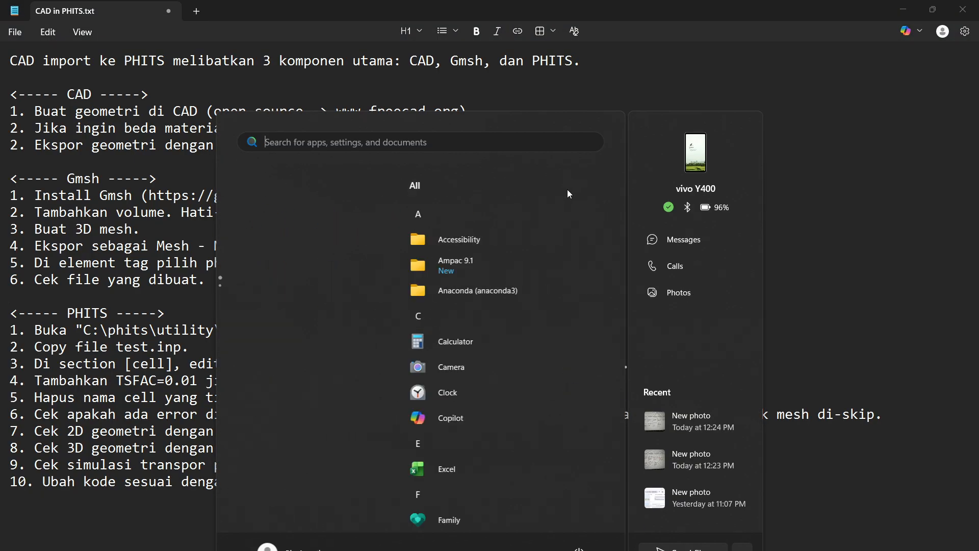
scroll(271, 341, "down", 5)
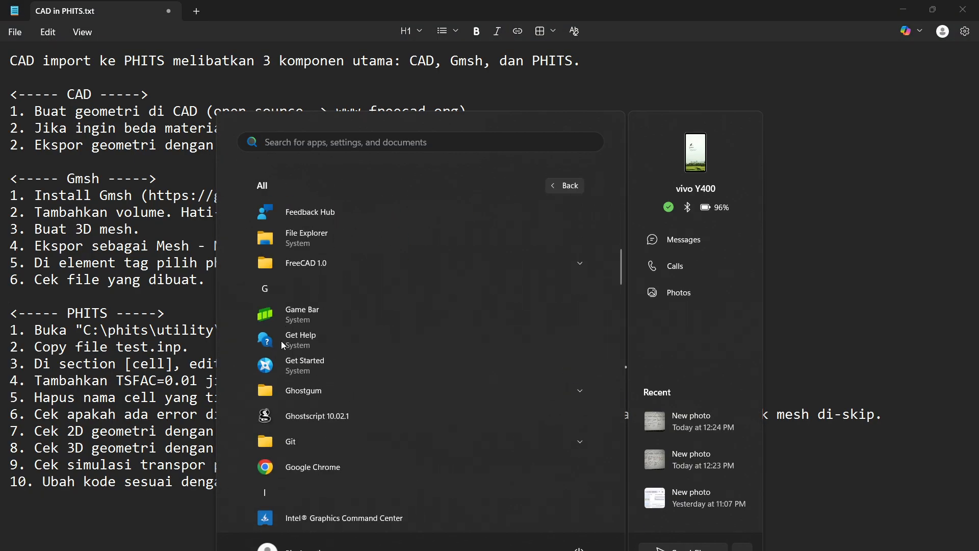
left_click(370, 255)
left_click(356, 289)
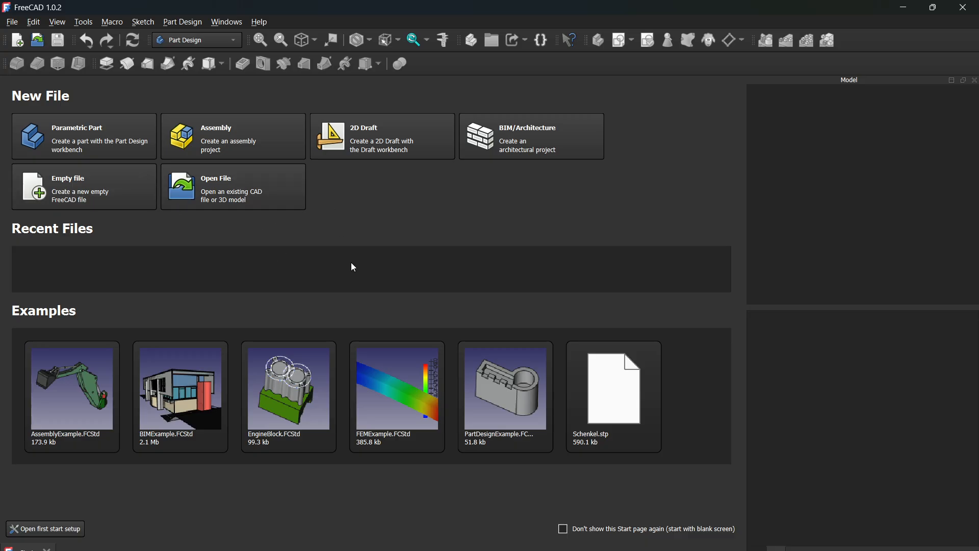
left_click(73, 190)
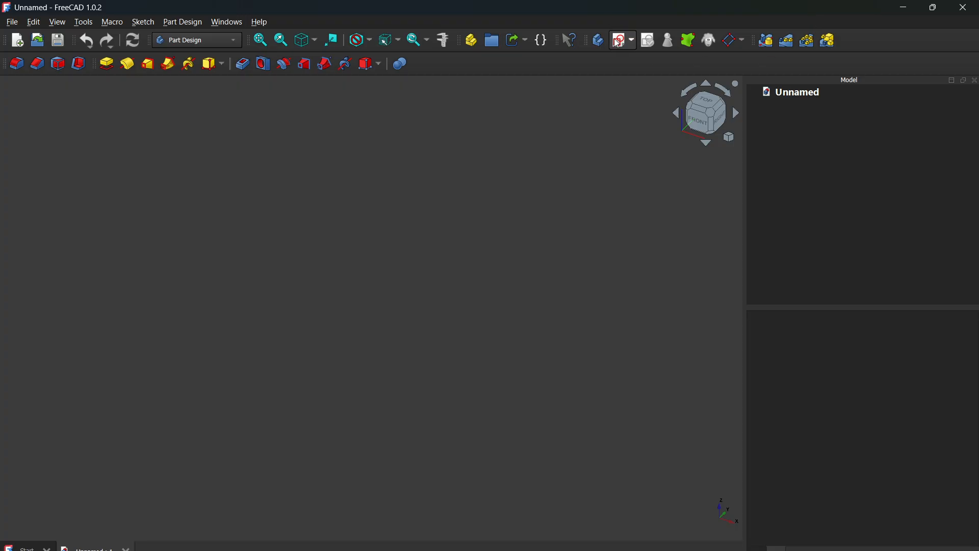
Sketch a 300 by 300 mm centered rectangle at the origin on the XY-plane and finish the sketch.
left_click(620, 41)
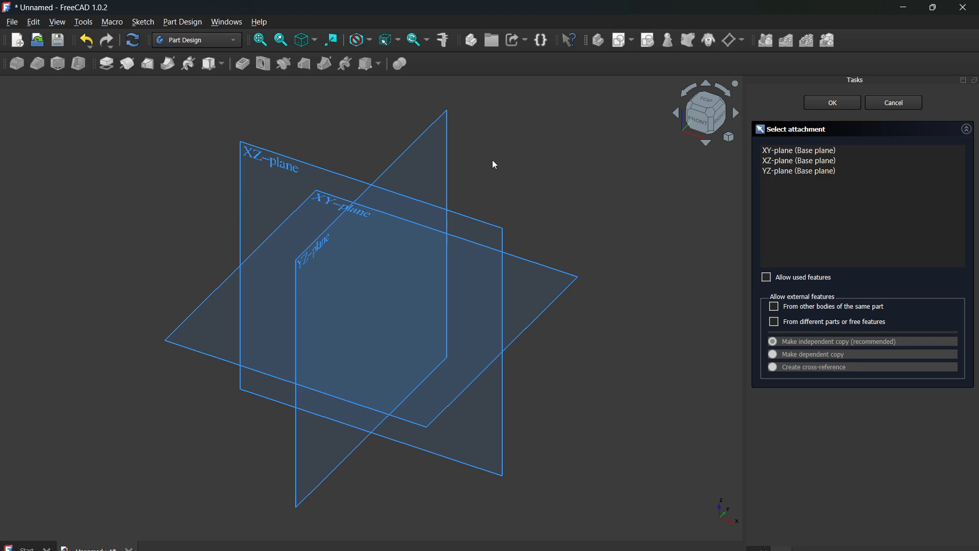
left_click(209, 298)
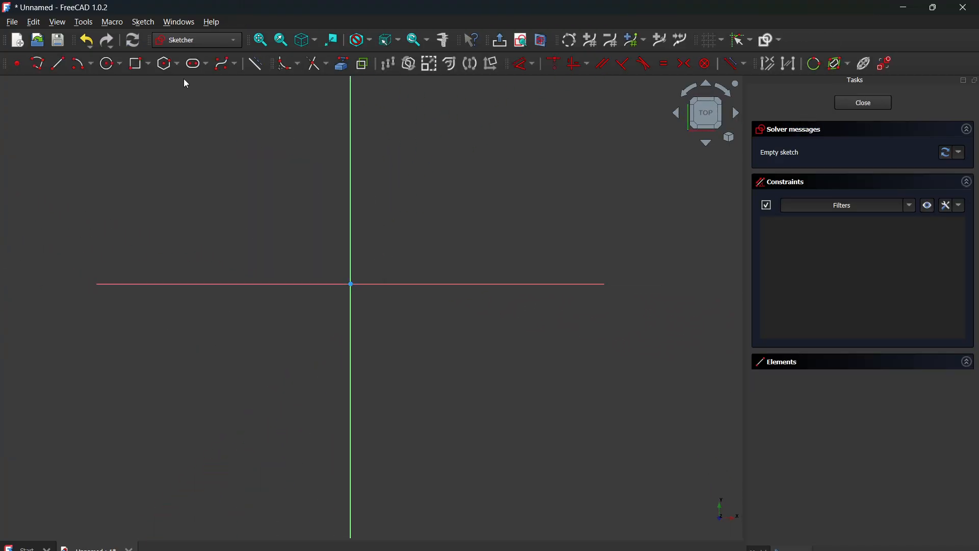
left_click(147, 67)
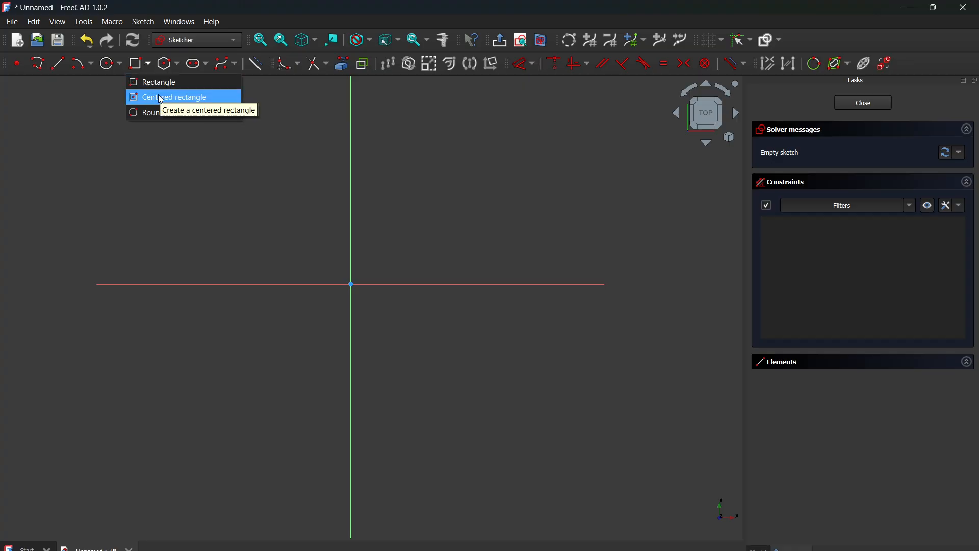
left_click(166, 97)
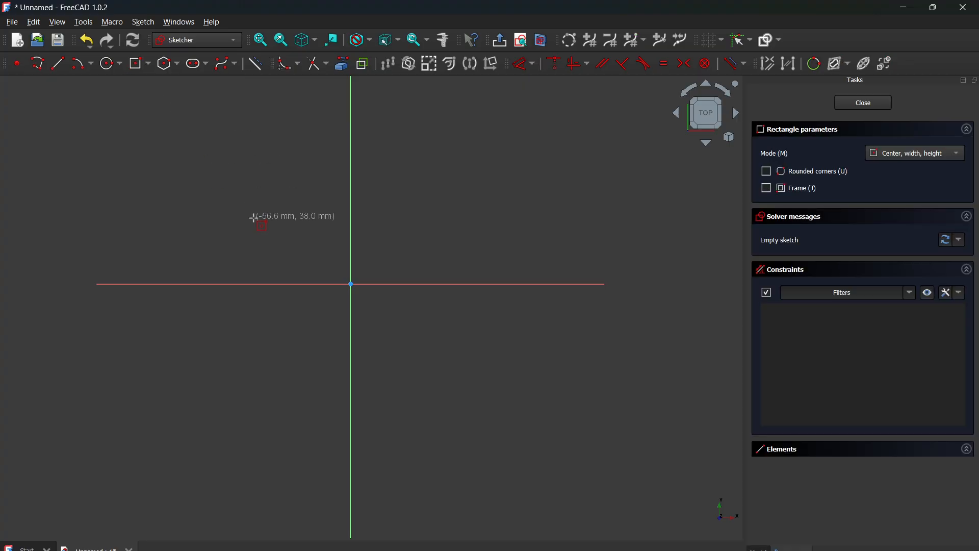
left_click(351, 284)
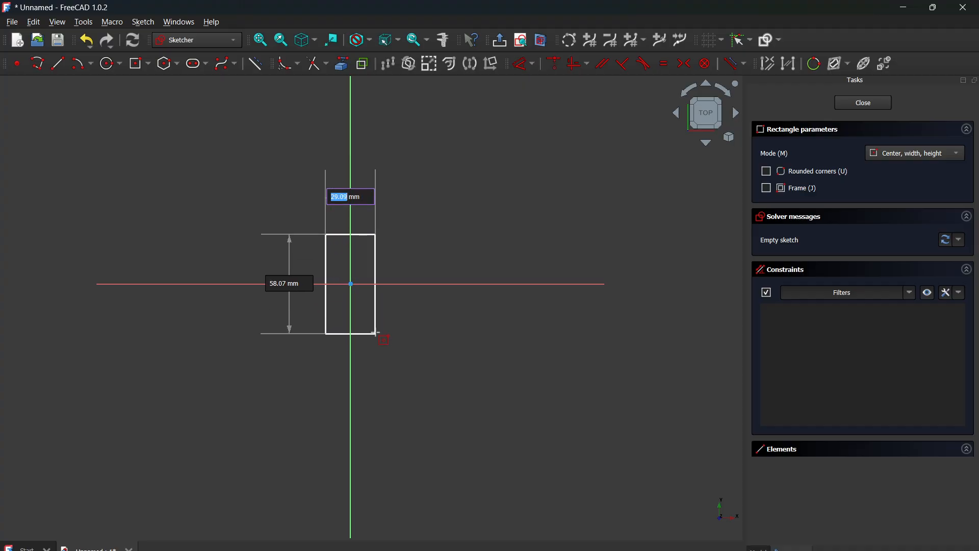
type("300")
key("Tab")
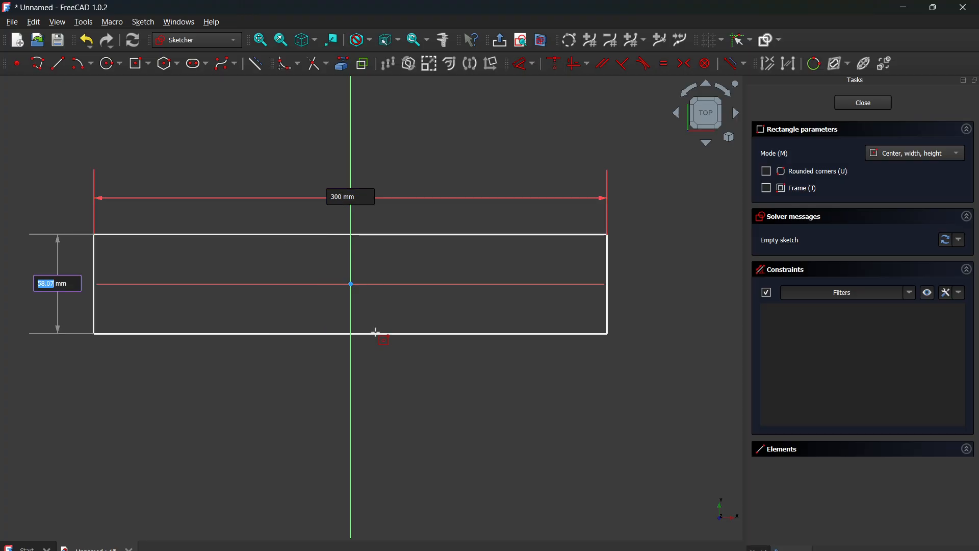
type("300")
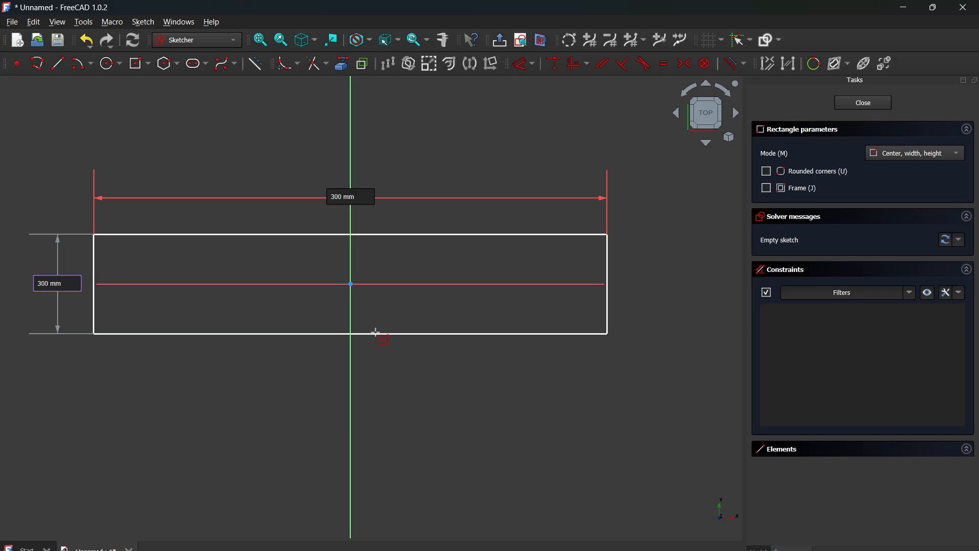
key("Return")
key("v")
key("f")
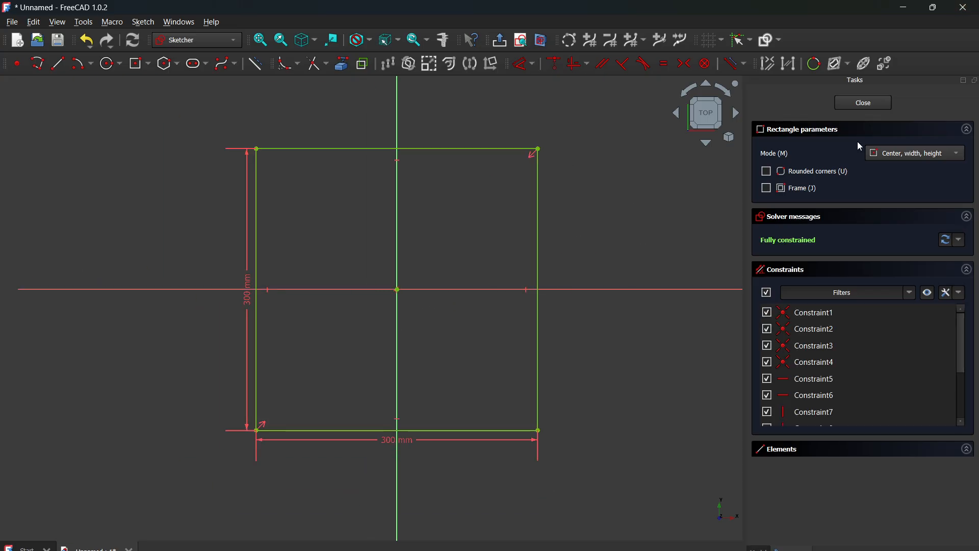
left_click(863, 103)
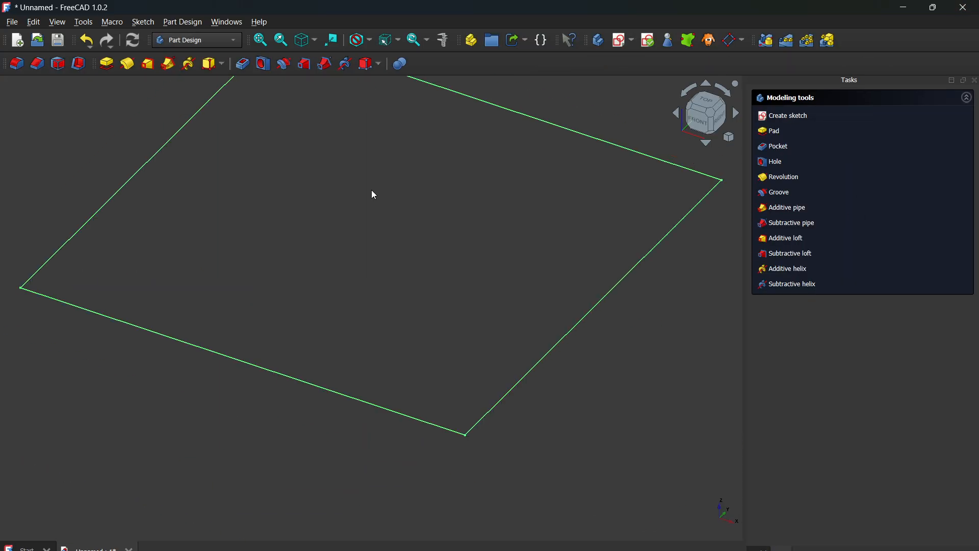
Pad the square sketch to a length of 300 mm to form a cube.
scroll(372, 191, "down", 3)
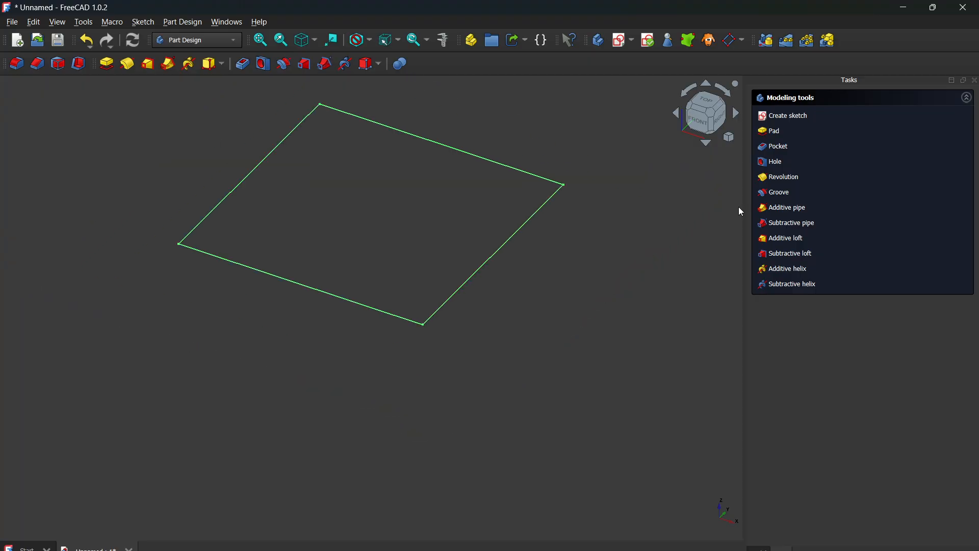
left_click(774, 132)
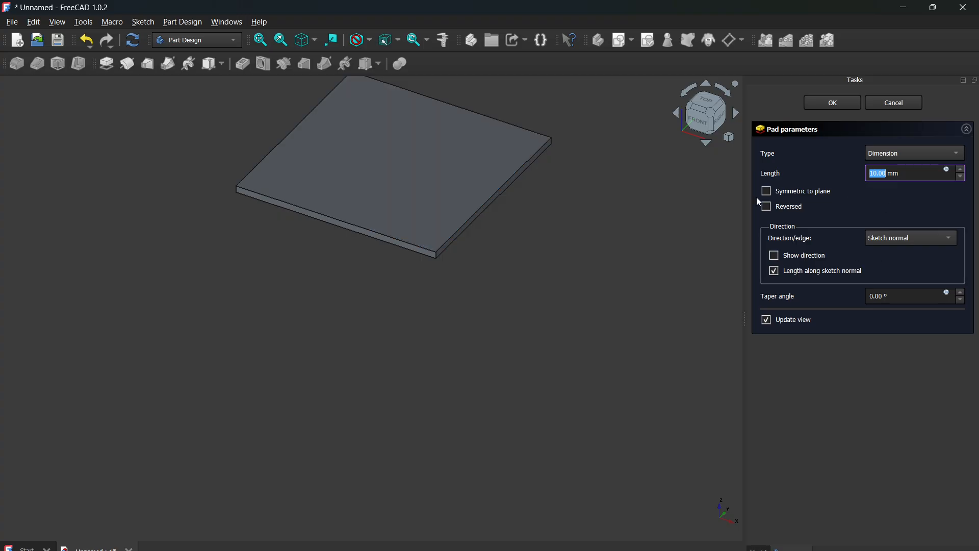
middle_click_drag(590, 133, 597, 103)
middle_click_drag(626, 136, 588, 406)
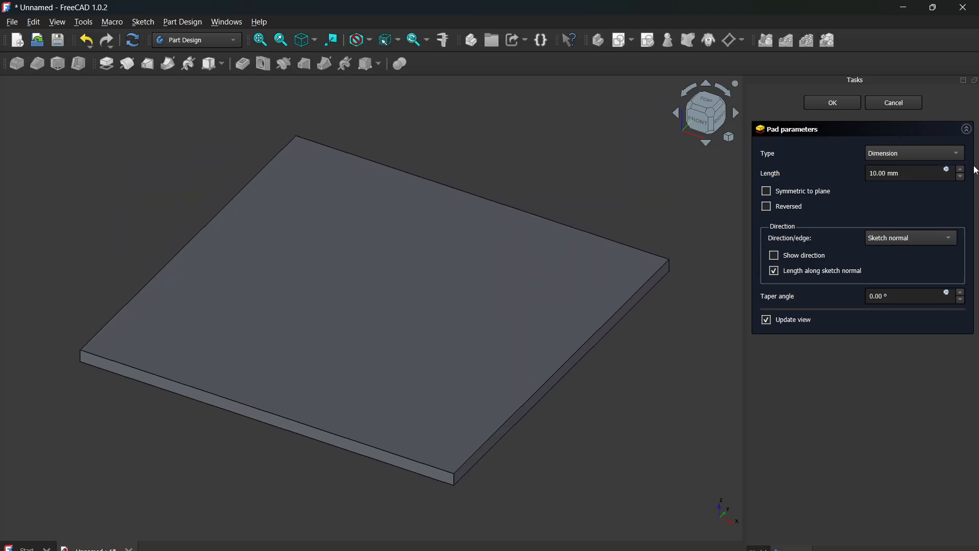
left_click(874, 174)
key("BackSpace")
key("BackSpace")
type("300")
left_click(826, 103)
scroll(469, 263, "down", 3)
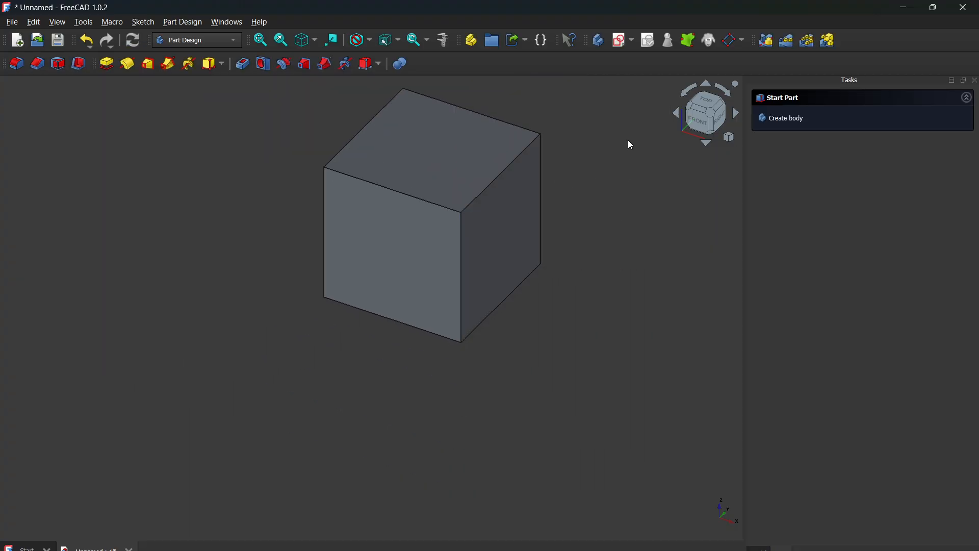
middle_click_drag(609, 128, 579, 194)
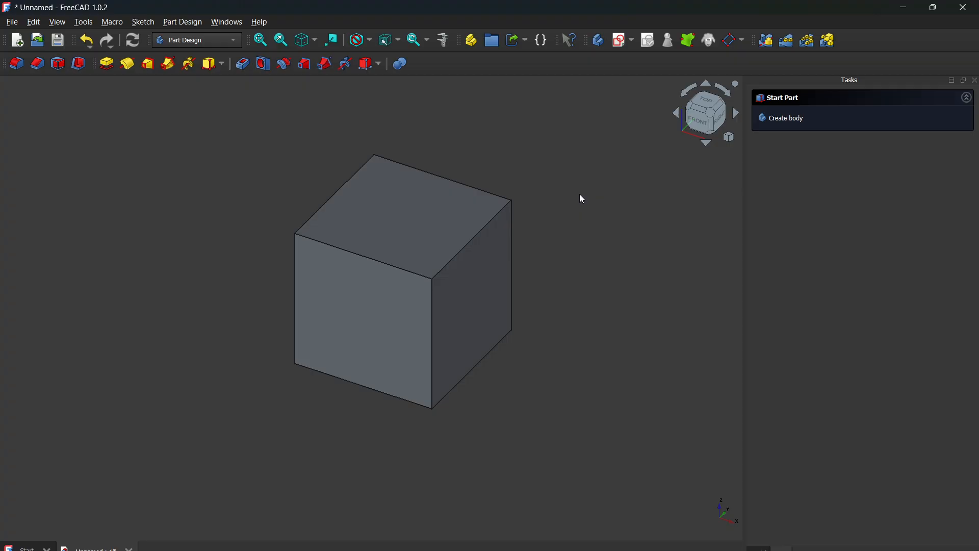
Show the model tree and create a second body for the next part of the geometry.
left_click(976, 81)
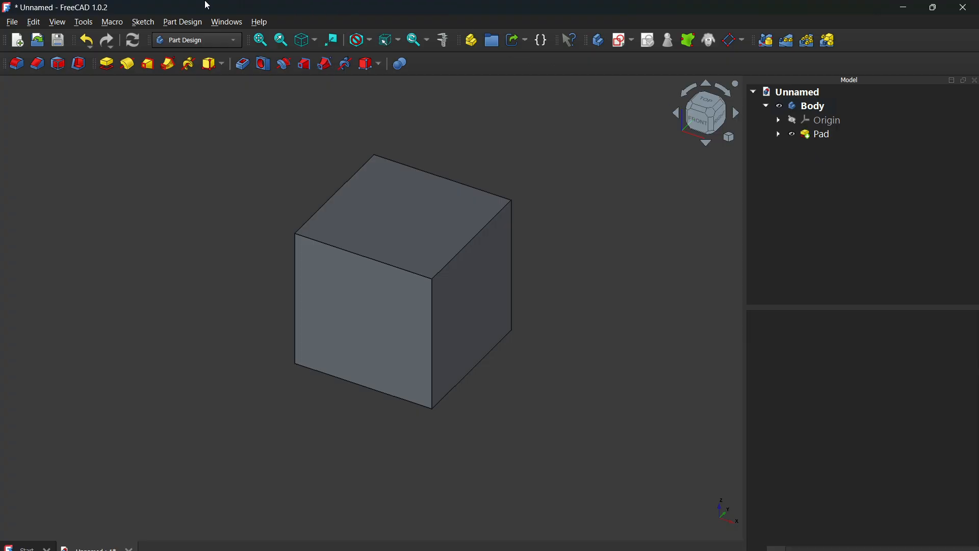
left_click(192, 21)
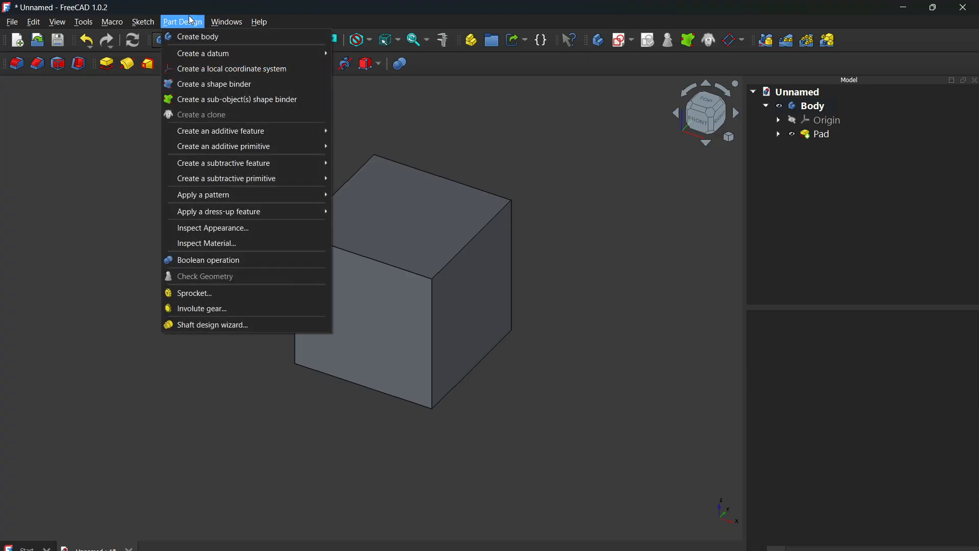
left_click(200, 40)
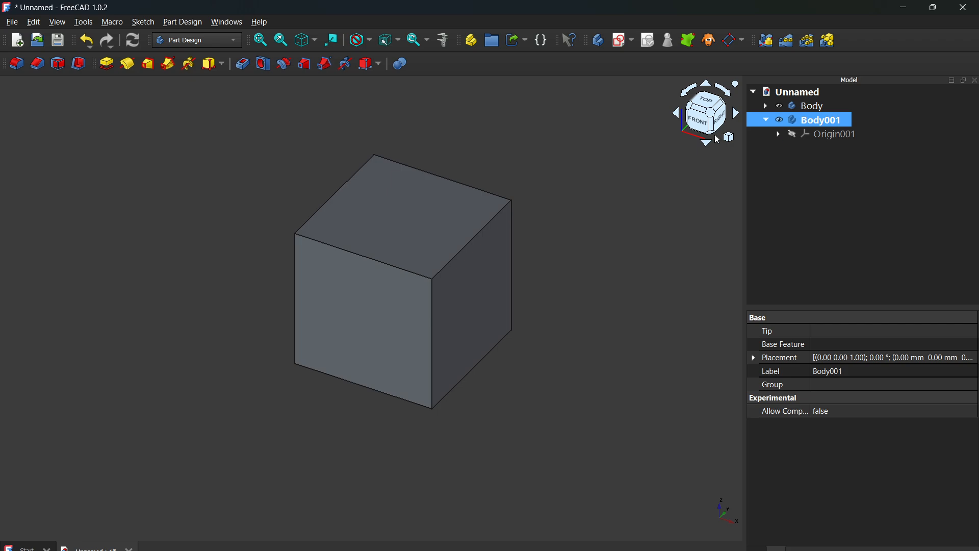
left_click(505, 172)
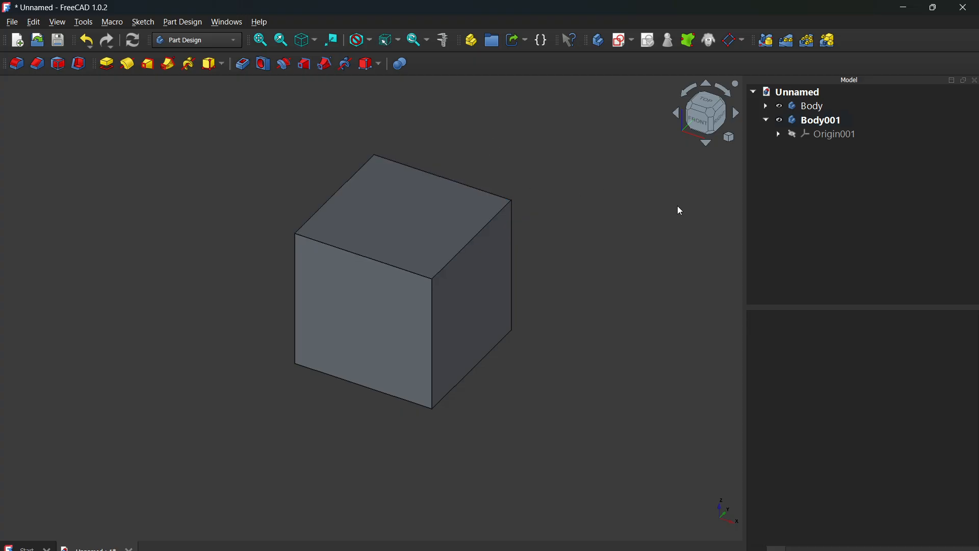
Start a sketch on the cube's top face in the new body, referencing the face as a dependent copy.
left_click(408, 222)
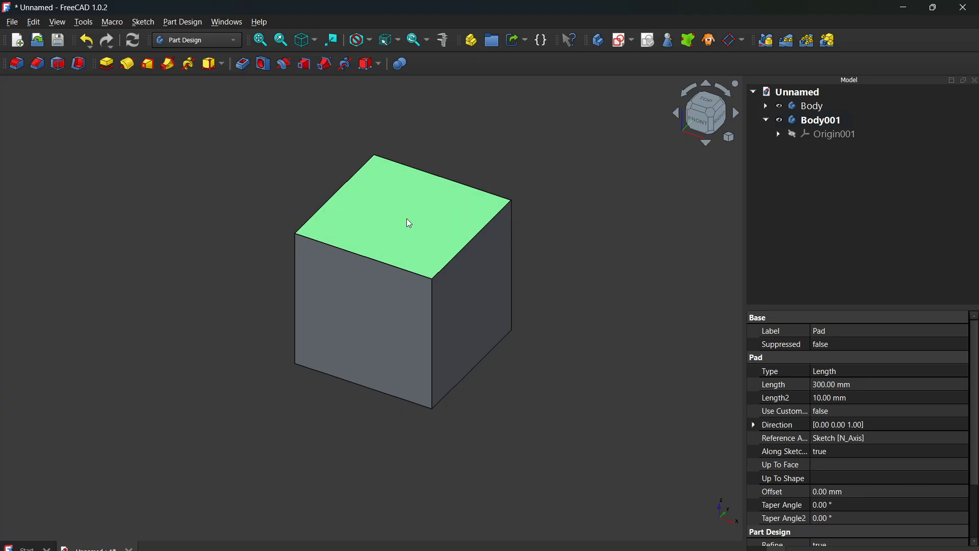
left_click(616, 48)
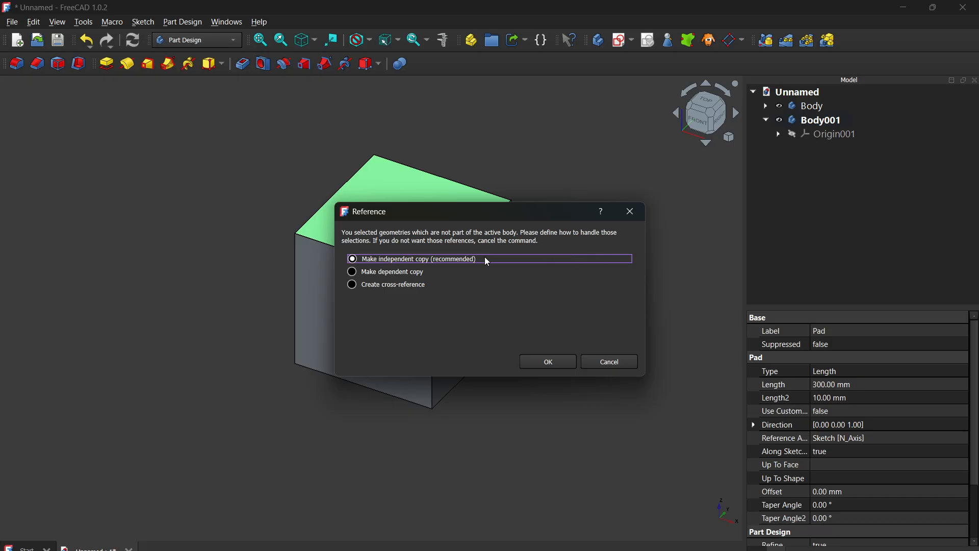
left_click(353, 272)
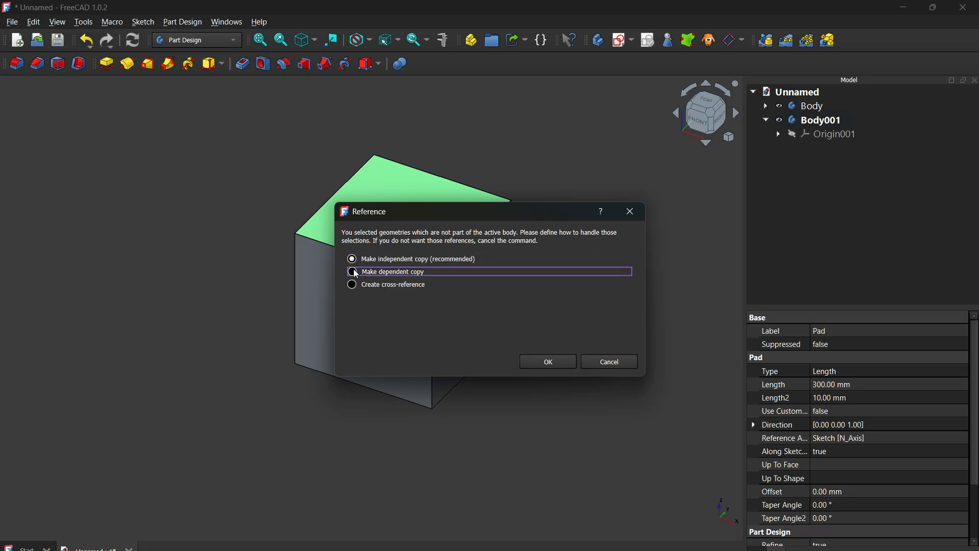
left_click(559, 366)
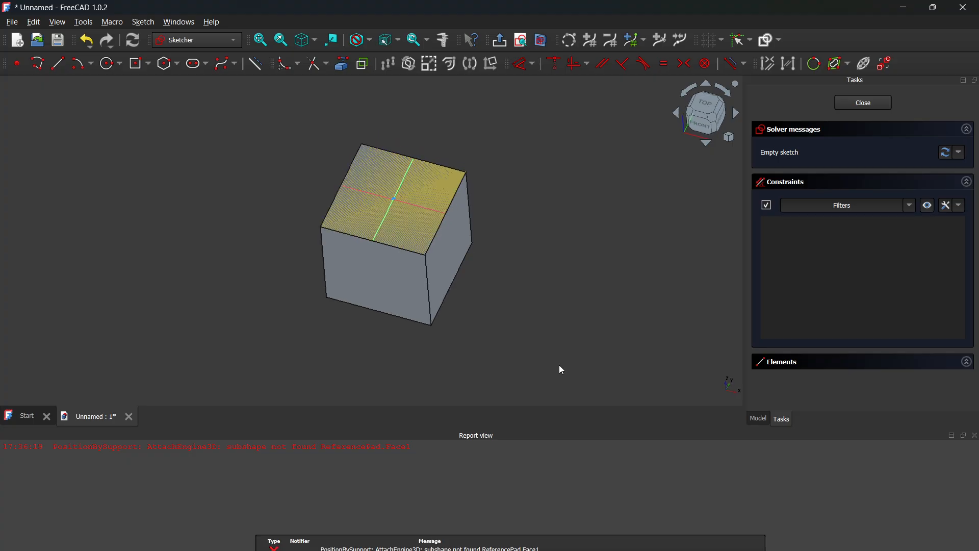
left_click(975, 437)
Sketch a circle by center at the origin with a diameter of 200 mm on the cube's top face.
scroll(507, 344, "up", 3)
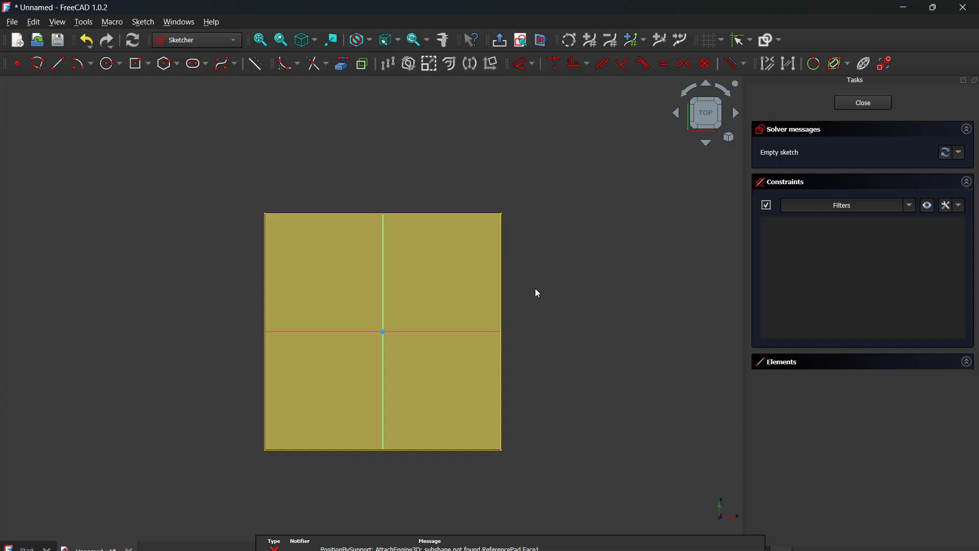
mouse_move(533, 286)
middle_mouse_down()
mouse_move(590, 255)
mouse_move(567, 246)
middle_mouse_up()
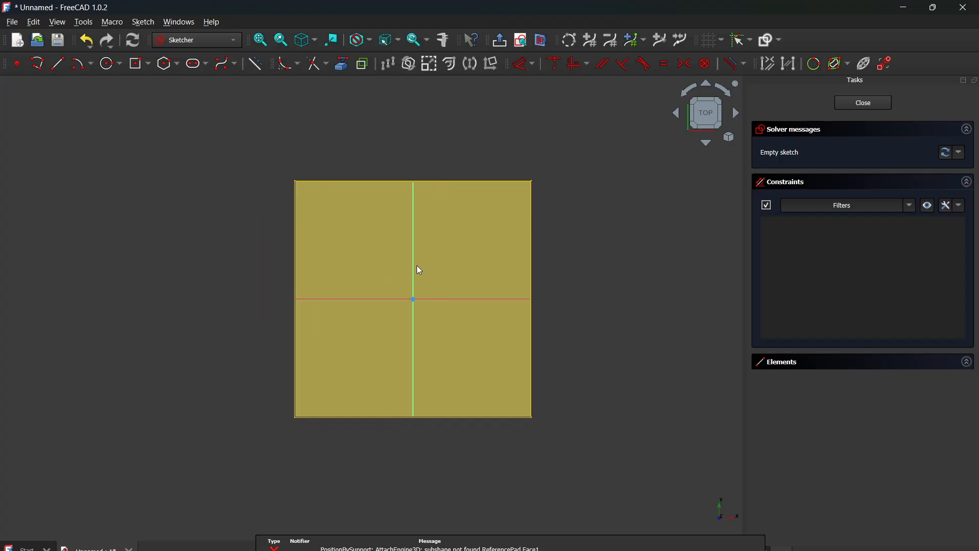
left_click(121, 66)
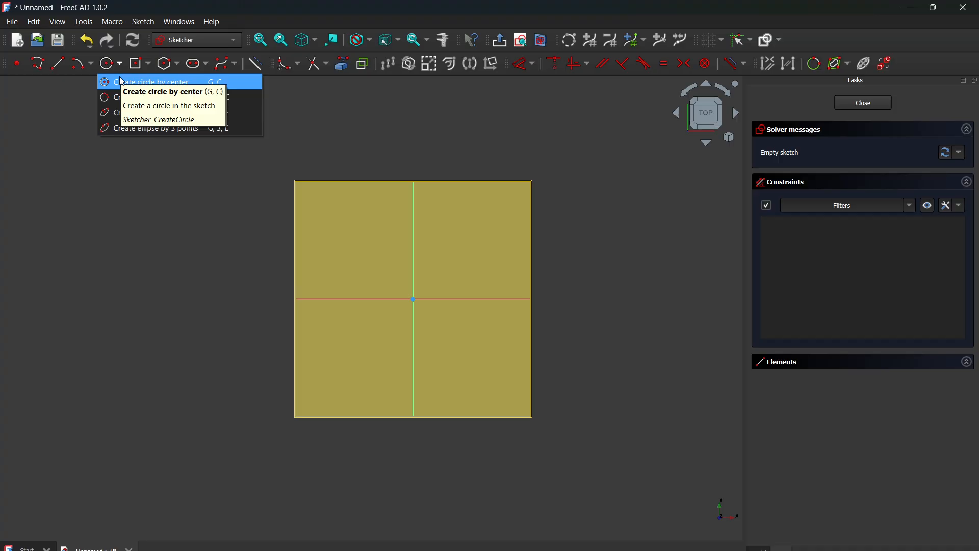
left_click(121, 81)
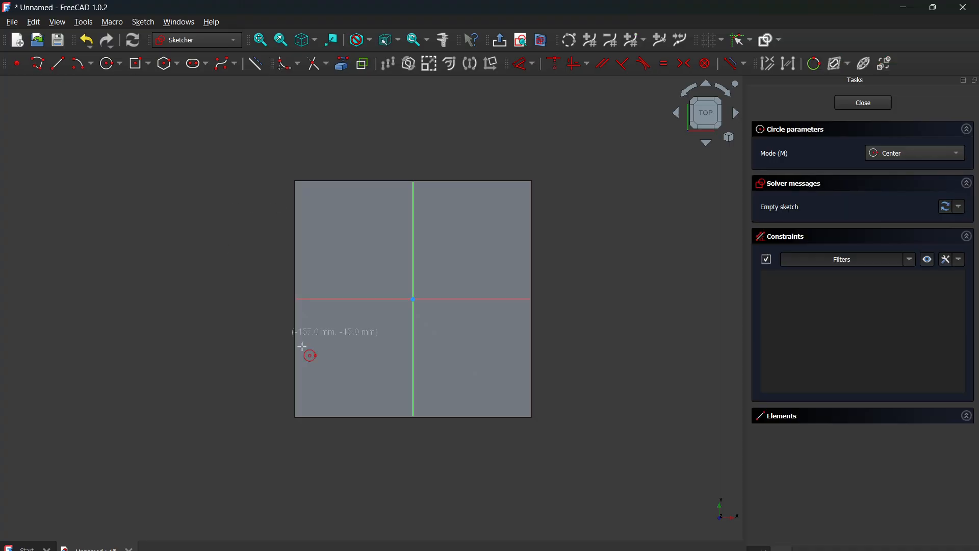
left_click(413, 299)
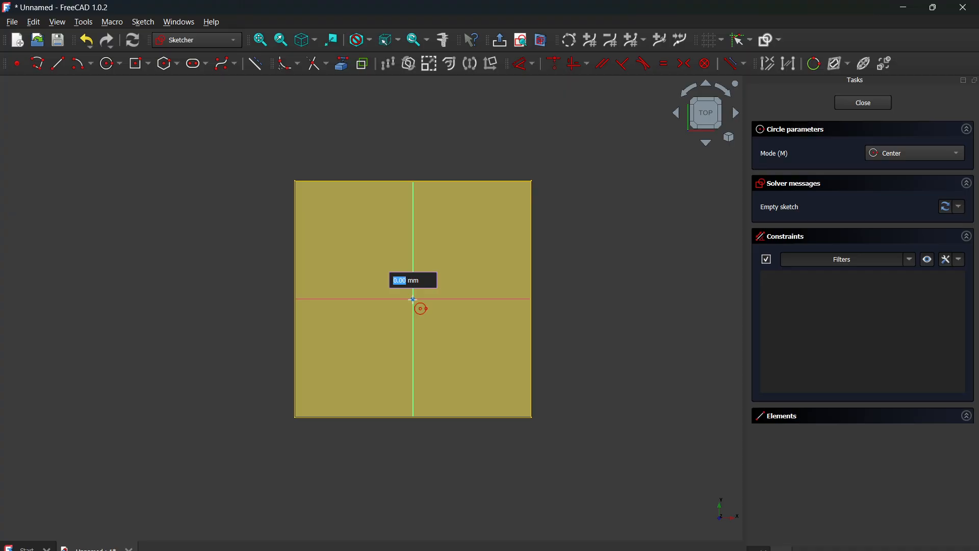
type("200")
key("Return")
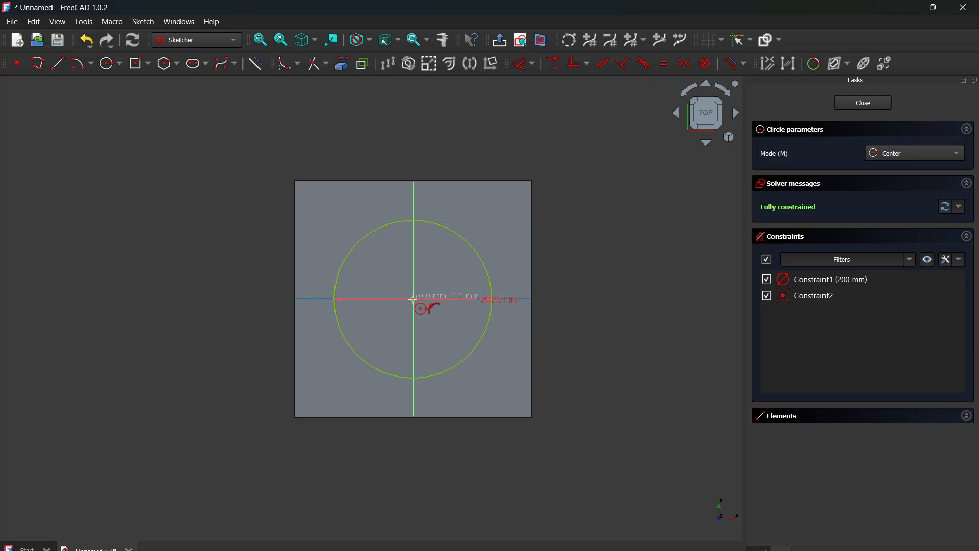
Finish the circle sketch and pad it upward from the cube's top face to form a cylinder.
left_click(851, 103)
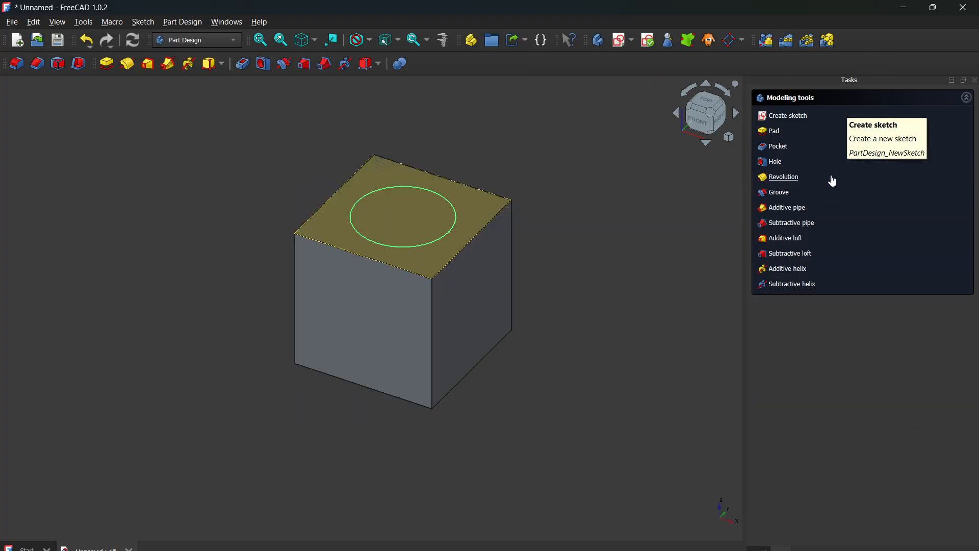
left_click(774, 131)
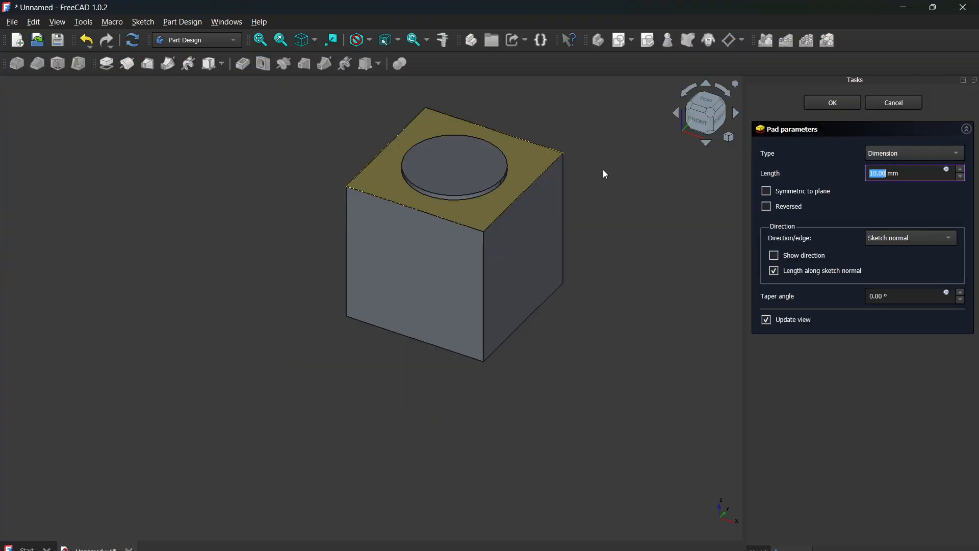
left_click(875, 173)
type("0")
key("Return")
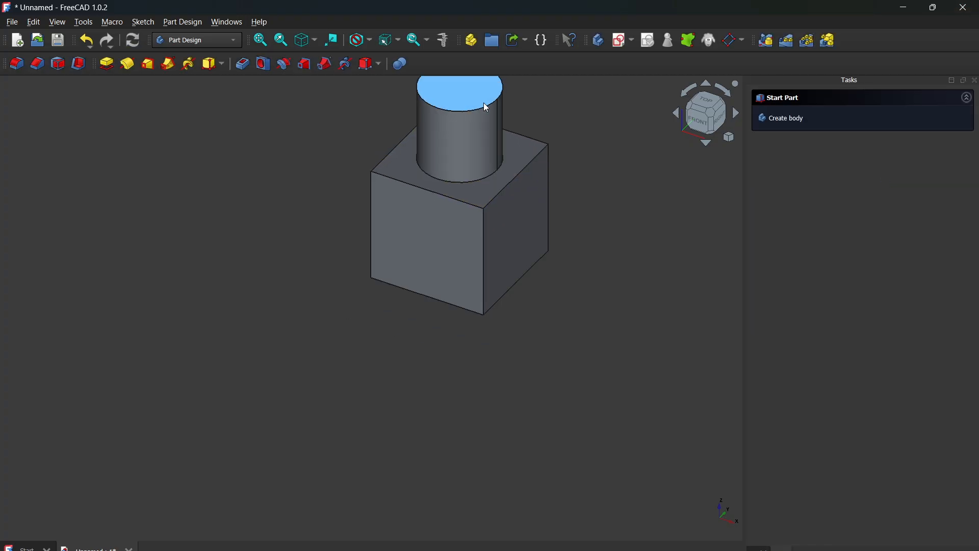
middle_click_drag(611, 139, 551, 247)
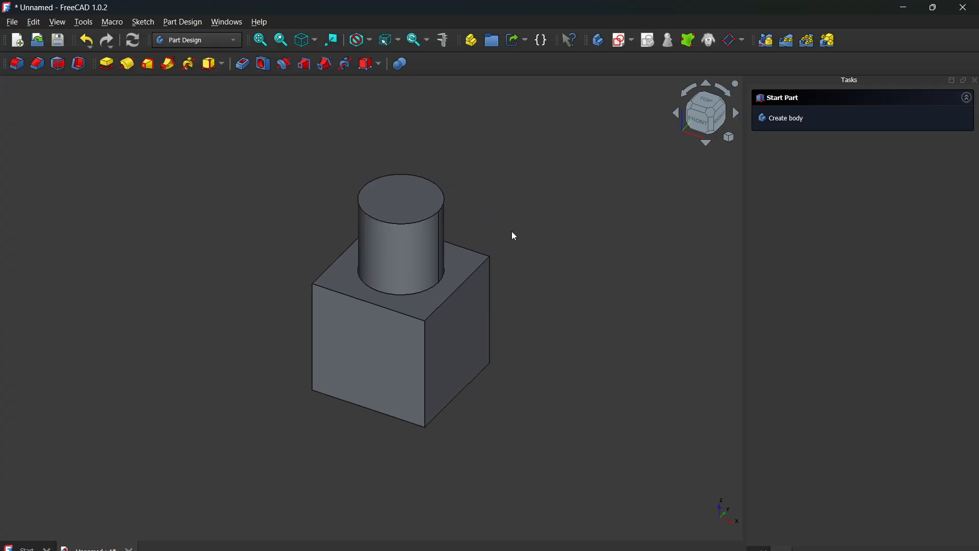
scroll(511, 233, "up", 1)
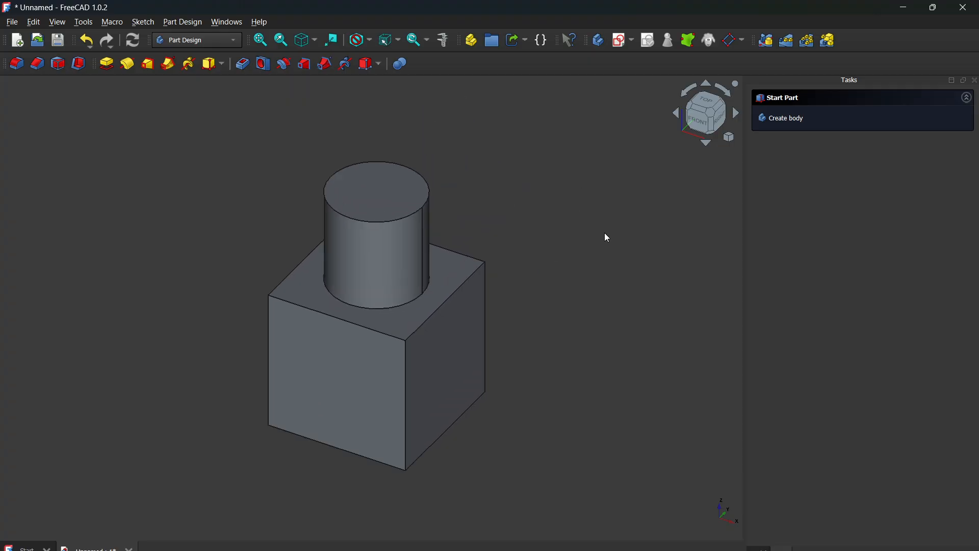
Export both bodies together to the Downloads folder as a STEP file named contoh, with millimetre units and the AP214 scheme.
left_click(974, 81)
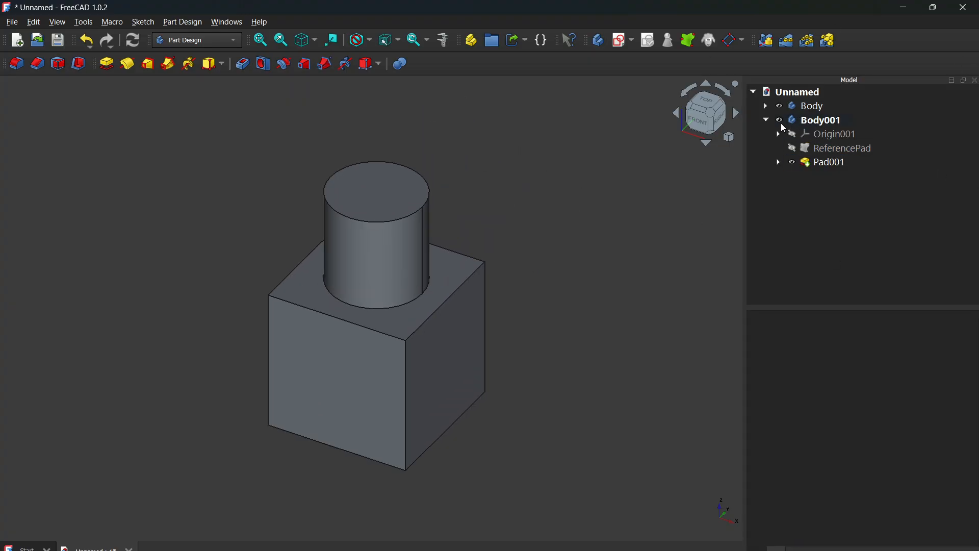
left_click(765, 119)
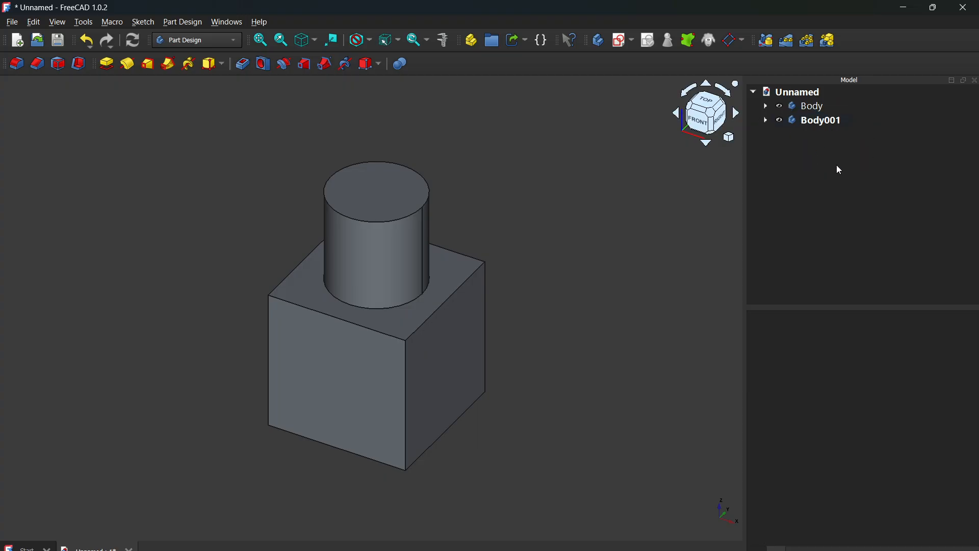
left_click(806, 108)
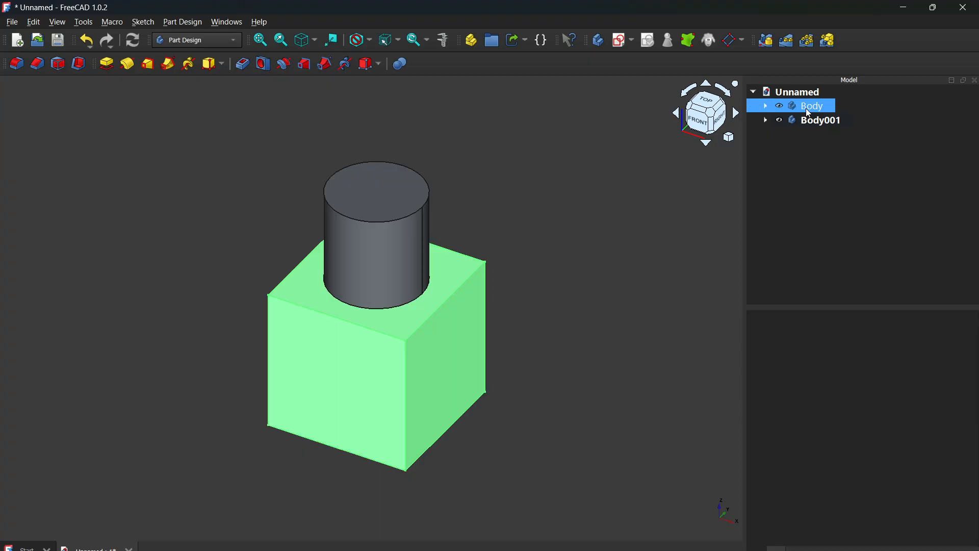
left_click(822, 122, "ctrl")
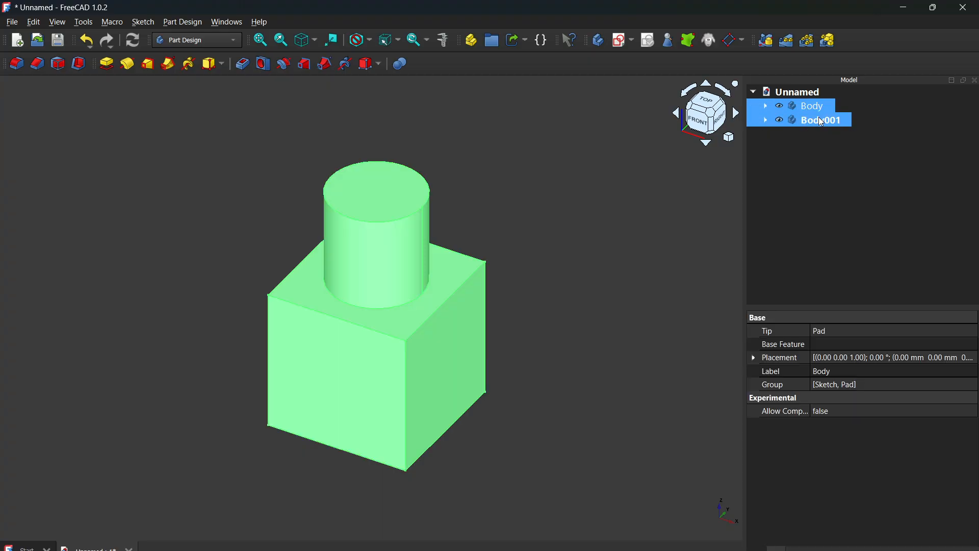
left_click(12, 22)
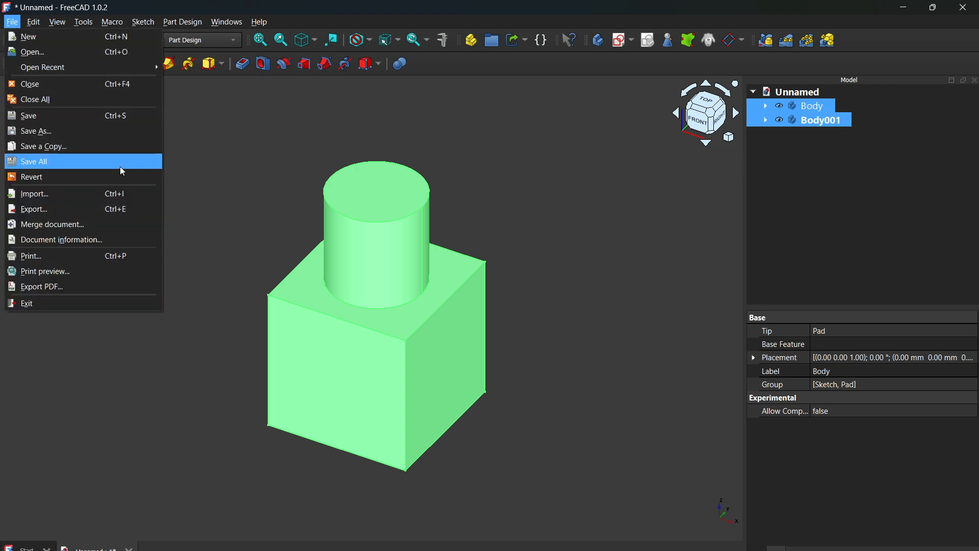
left_click(101, 208)
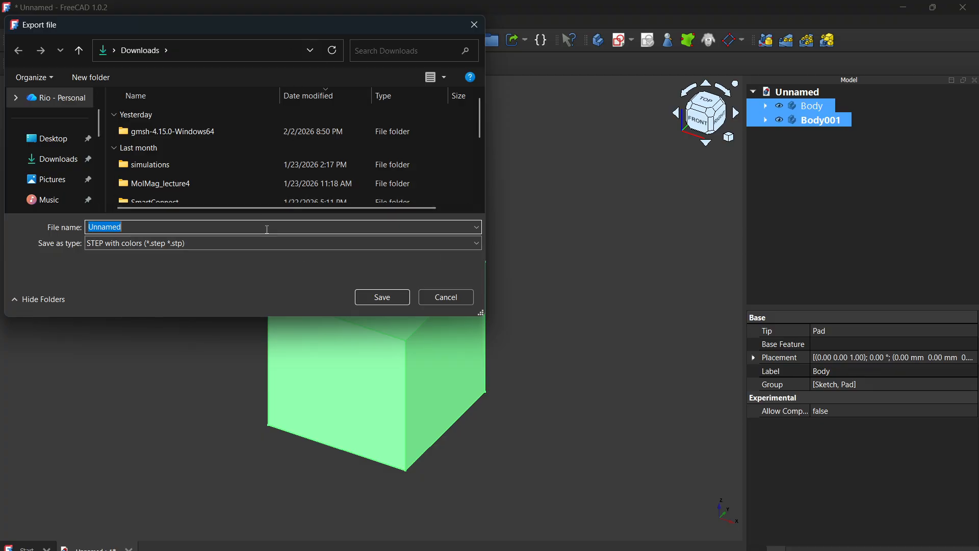
type("contoh")
left_click(383, 305)
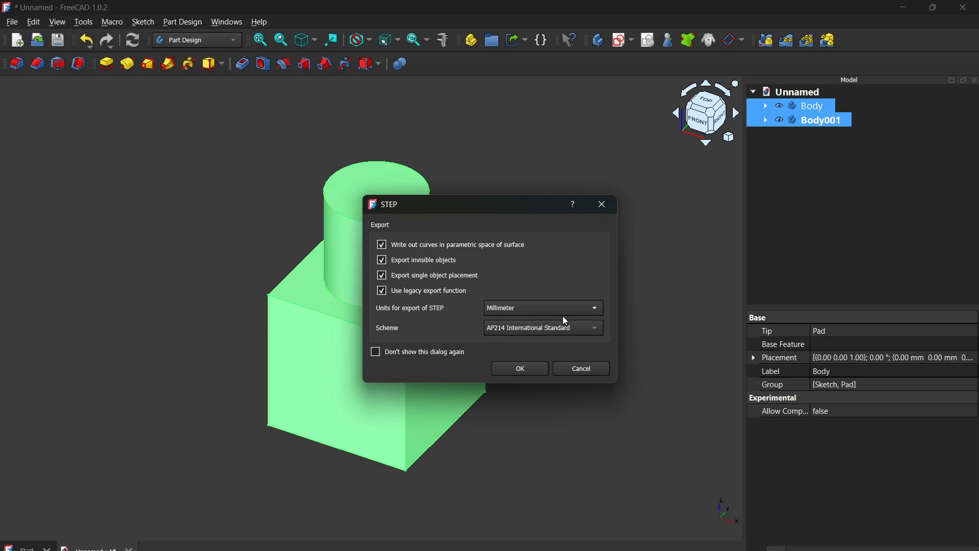
left_click(530, 369)
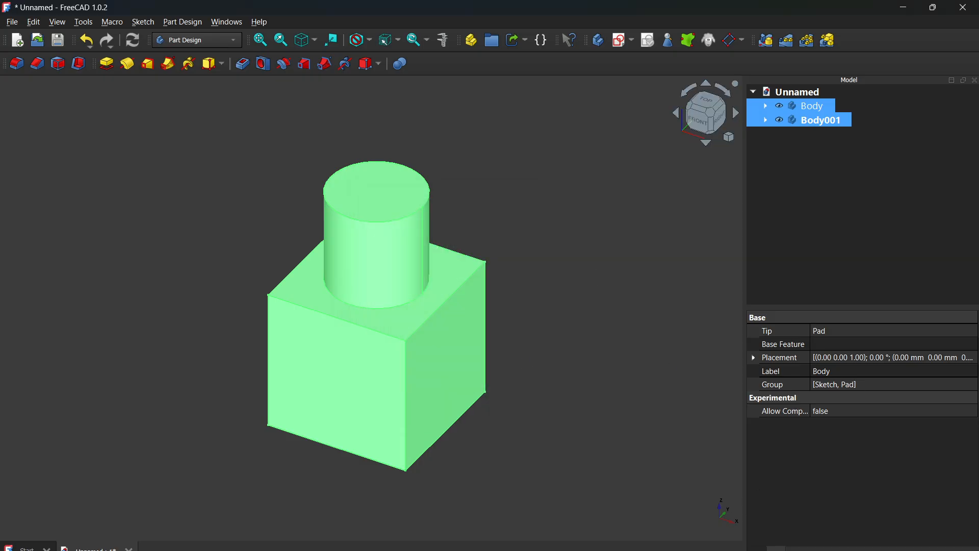
Check the exported contoh.step in the Downloads folder and review the CAD and Gmsh sections of the CAD in PHITS.txt notes.
key("super+e")
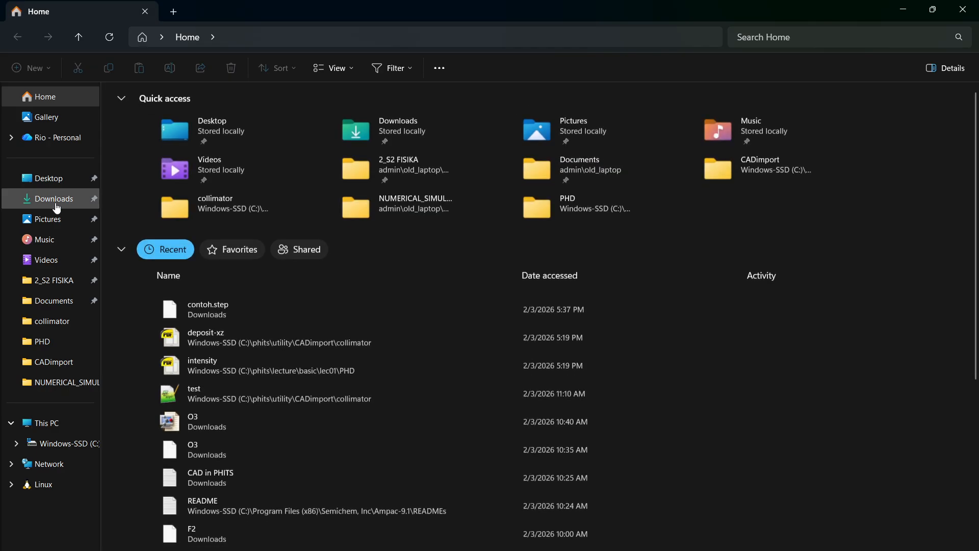
left_click(56, 203)
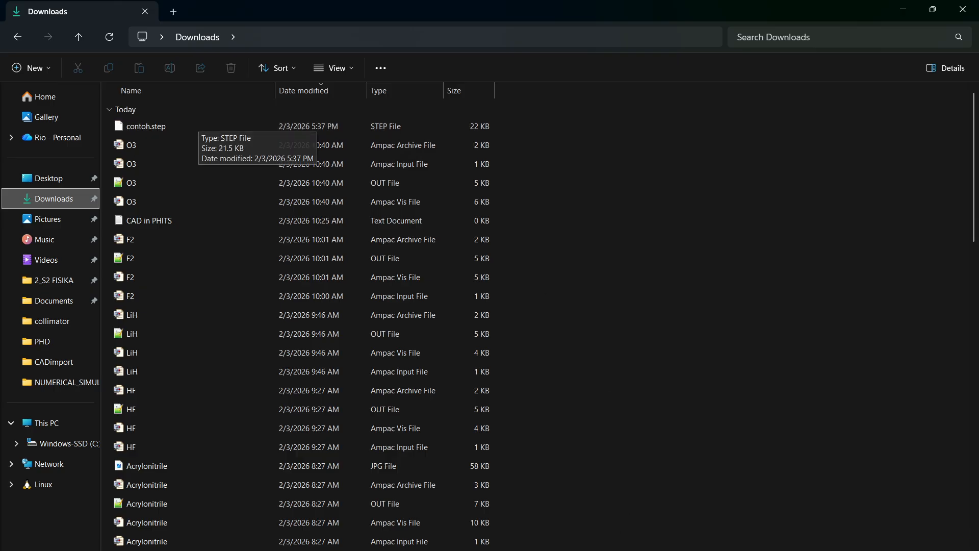
key("alt+Tab")
left_click_drag(605, 154, 10, 95)
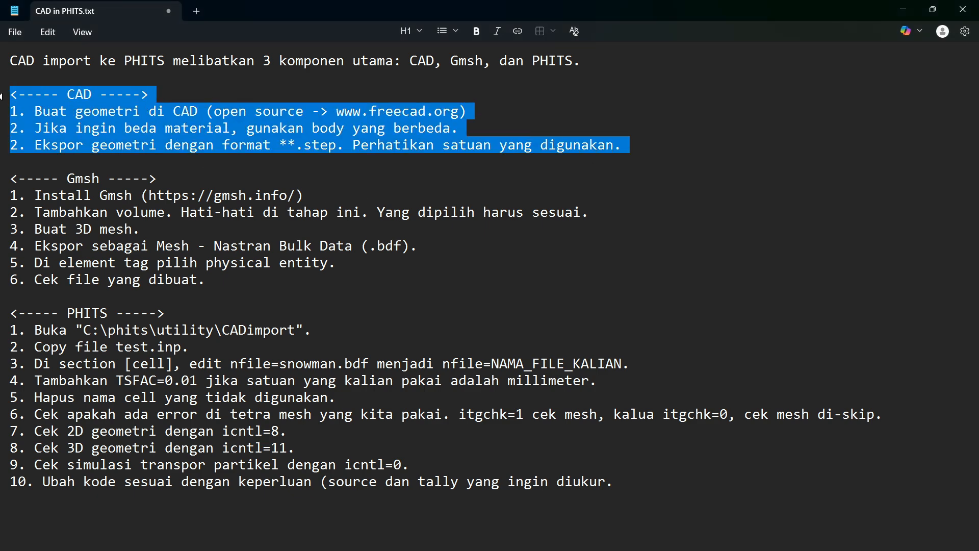
left_click(155, 197)
left_click_drag(181, 173, 10, 179)
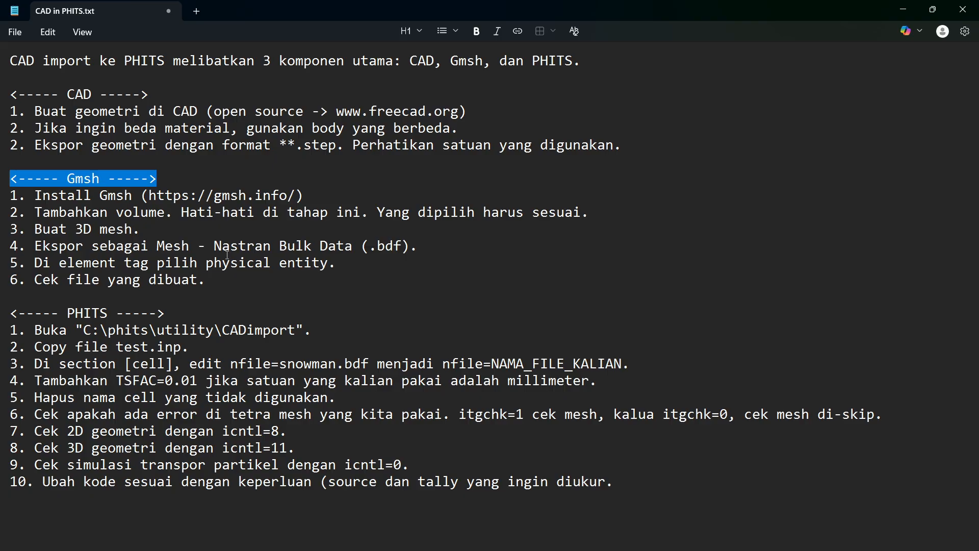
left_click(148, 196)
left_click_drag(148, 195, 298, 198)
Switch to File Explorer and launch the gmsh application from the C:\phits\utility\gmsh folder.
key("alt+Tab")
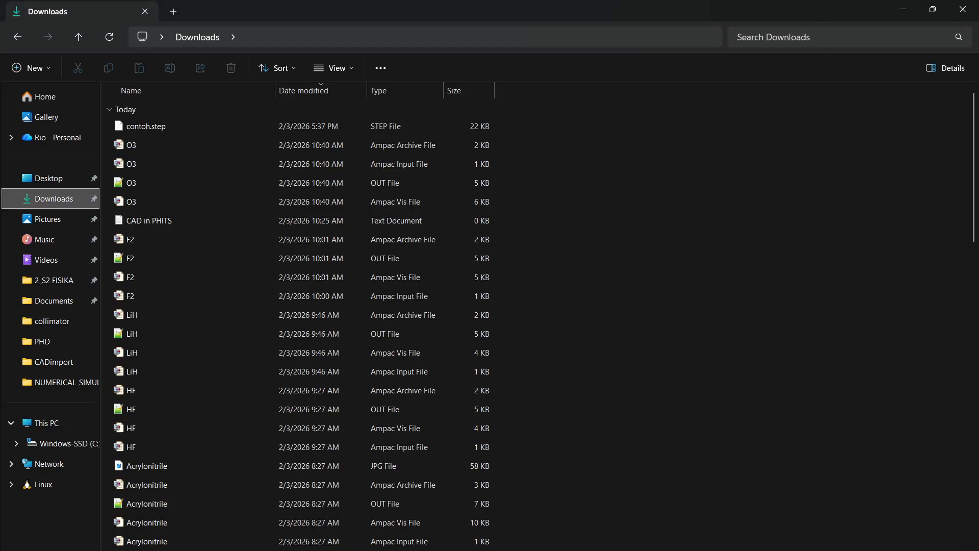
left_click(70, 443)
double_click(146, 198)
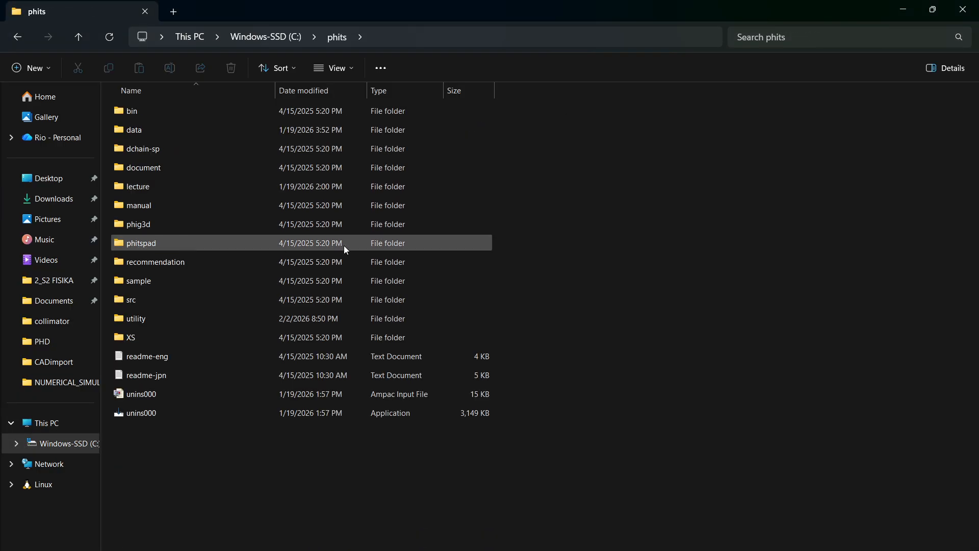
double_click(221, 315)
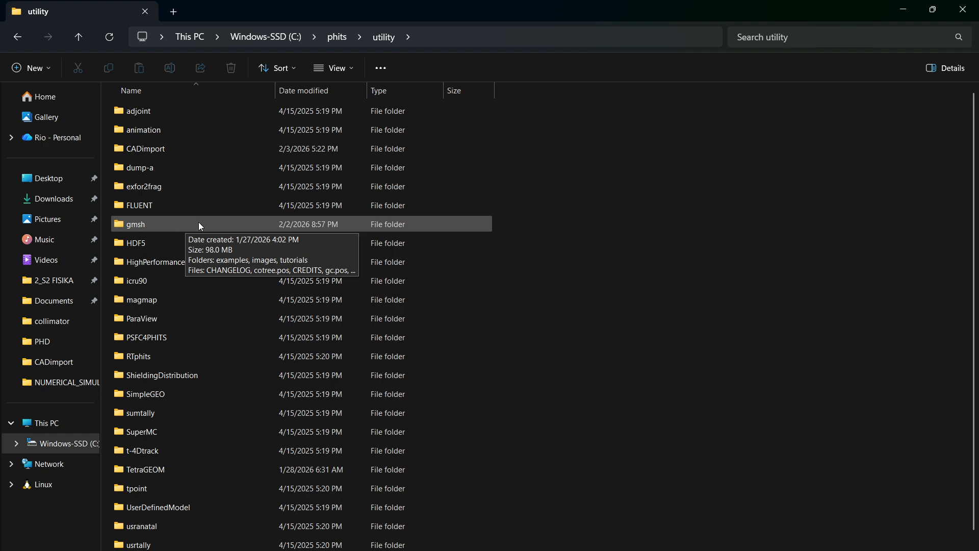
double_click(171, 226)
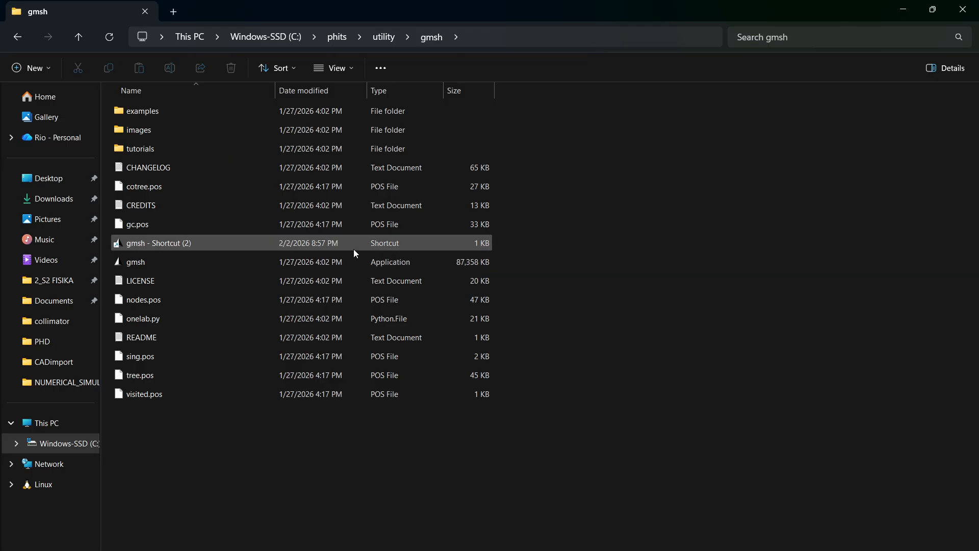
double_click(394, 263)
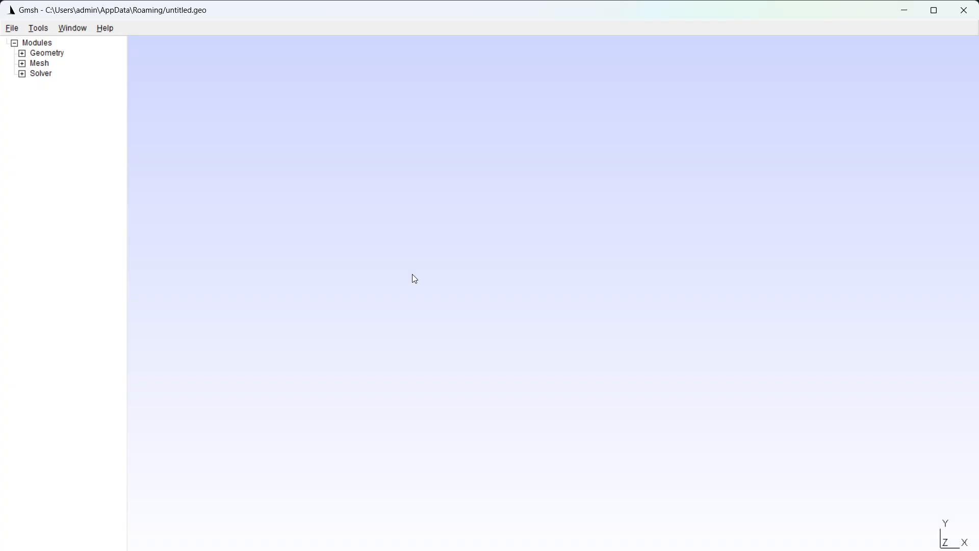
Open contoh.step from the Downloads folder in Gmsh and inspect the cube and cylinder wireframe in 3D.
left_click(13, 29)
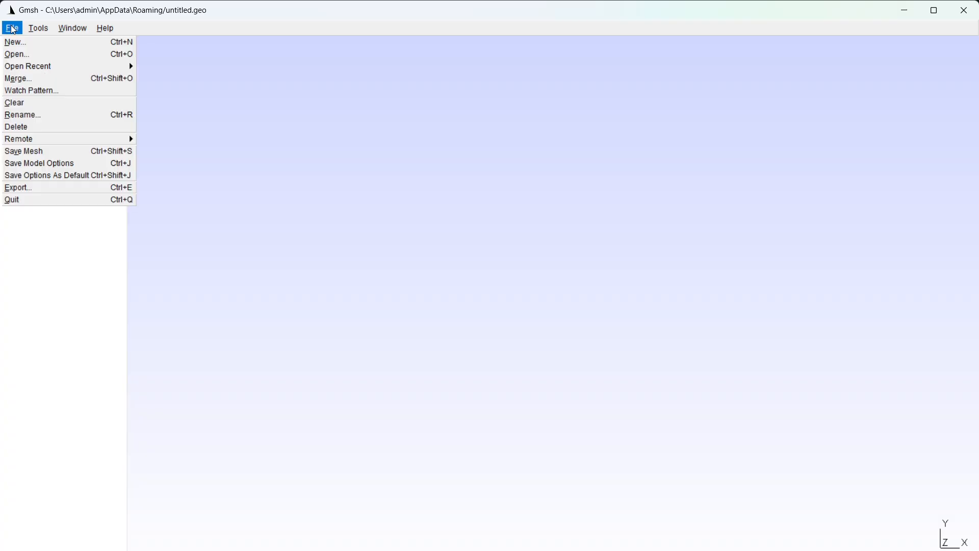
left_click(21, 54)
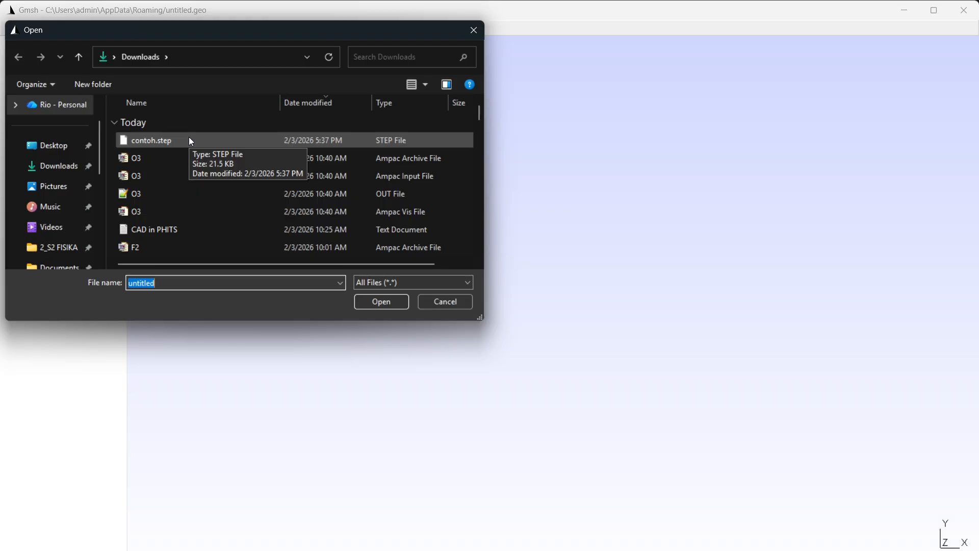
left_click(189, 138)
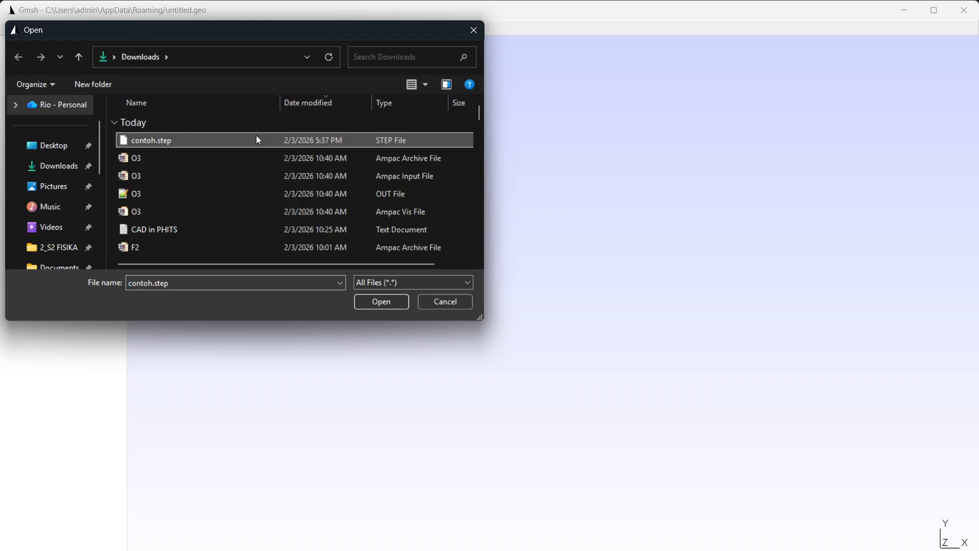
left_click(379, 301)
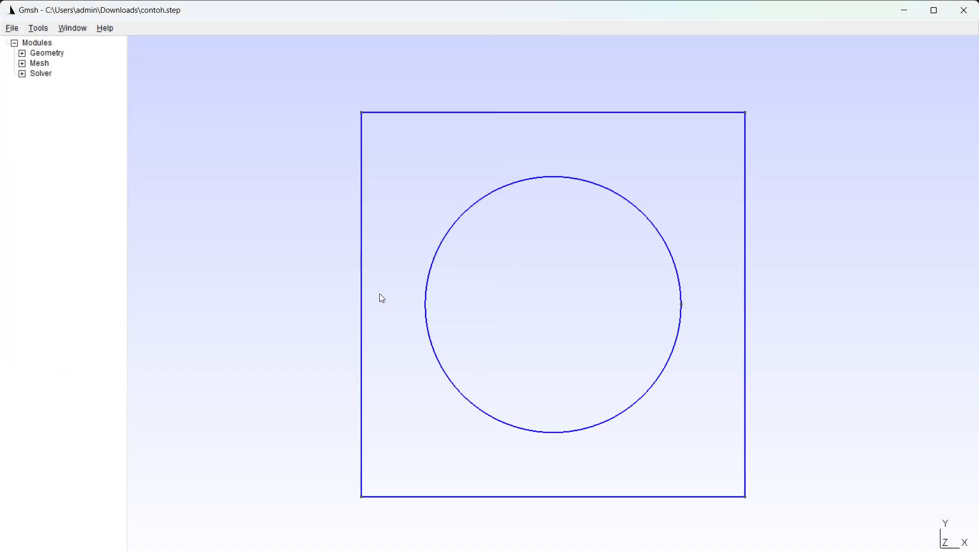
left_click_drag(841, 290, 456, 236)
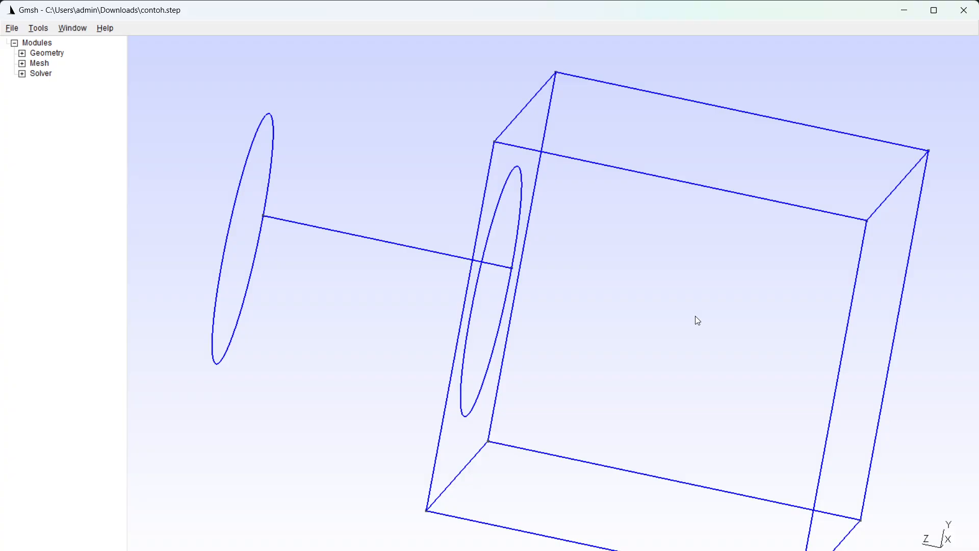
left_click_drag(695, 316, 574, 266)
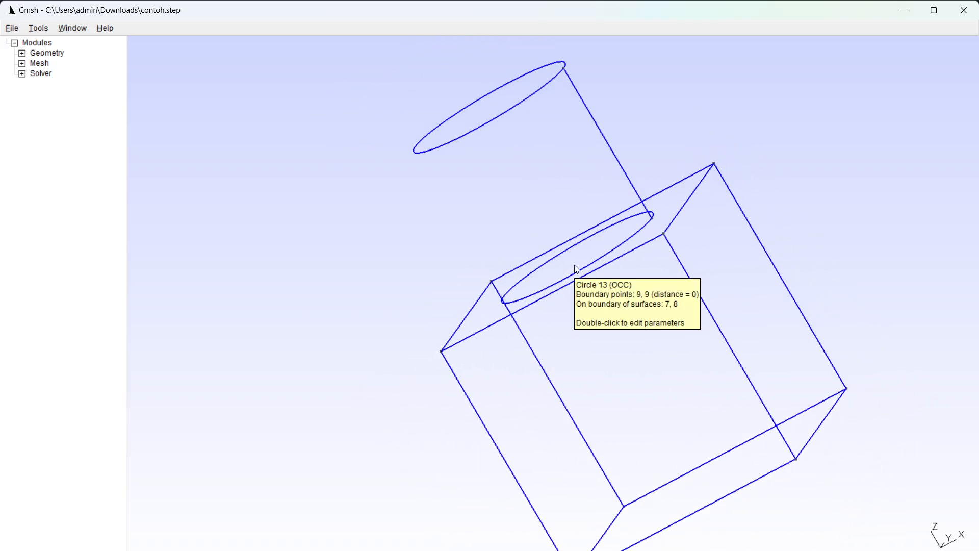
Start adding a physical volume group and turn off automatic tag numbering.
left_click(23, 54)
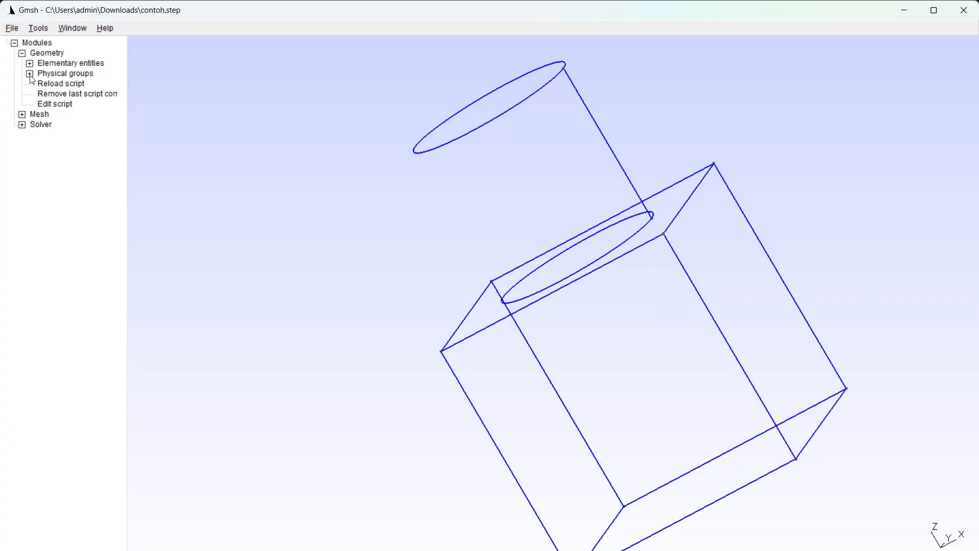
left_click(30, 74)
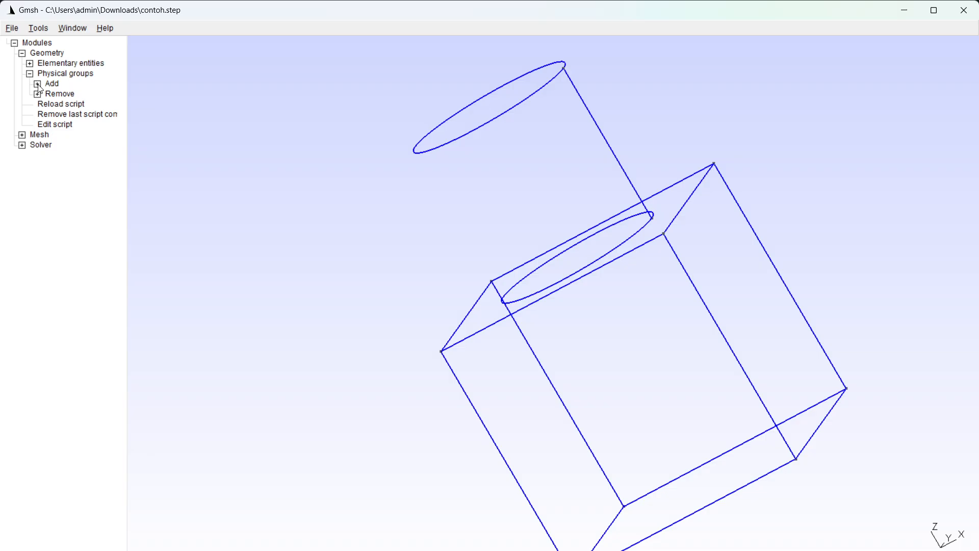
left_click(37, 85)
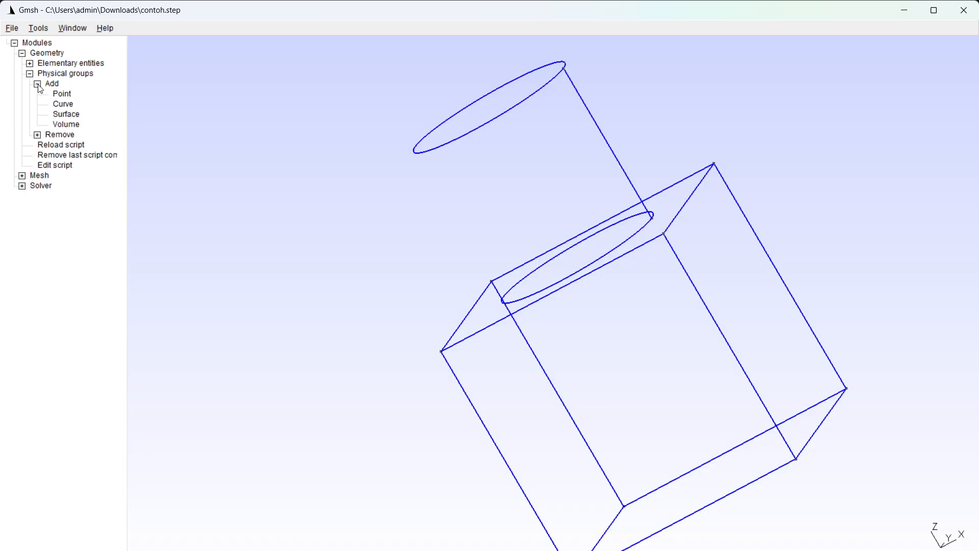
left_click(66, 126)
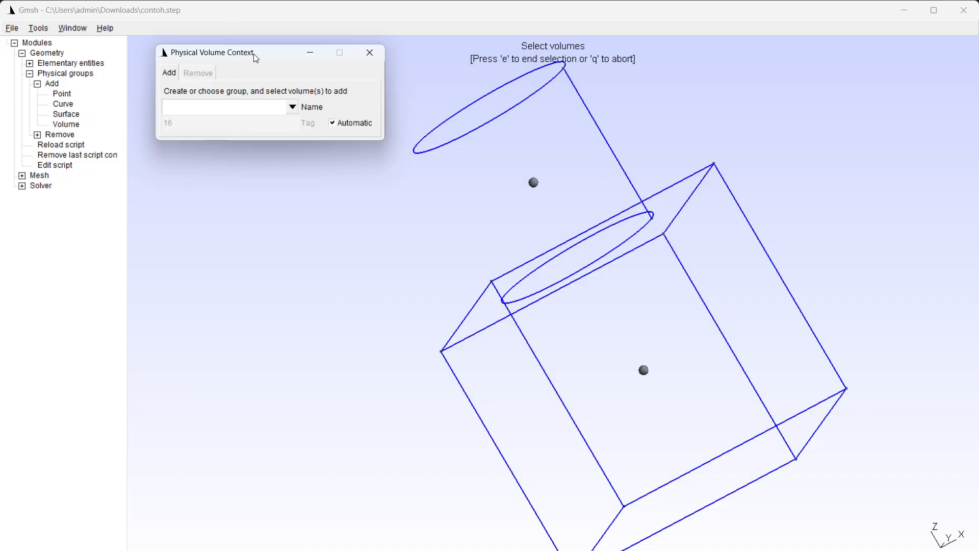
left_click_drag(256, 59, 250, 83)
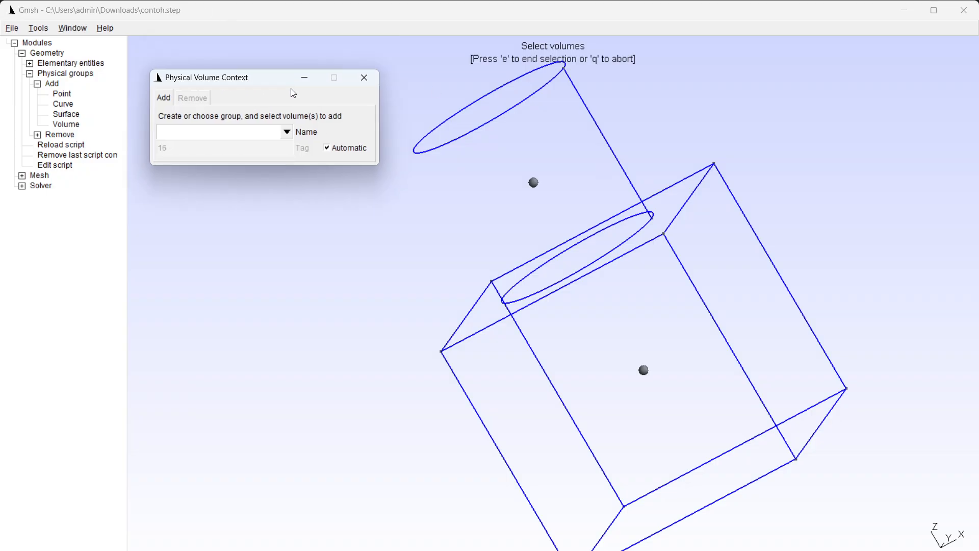
left_click(329, 150)
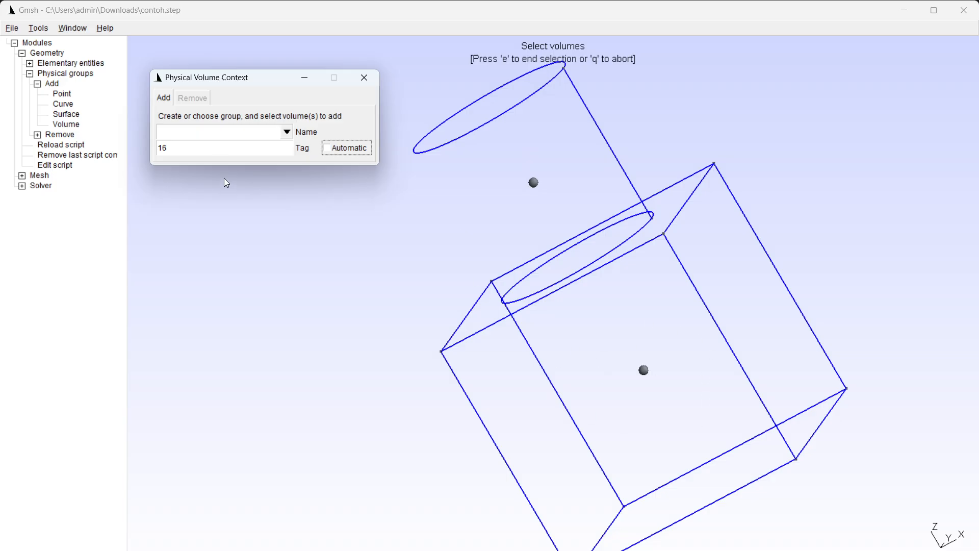
Name the physical volume group Head and set its tag to 5001.
left_click(215, 132)
type("Head")
left_click(190, 148)
key("BackSpace")
key("BackSpace")
type("5001")
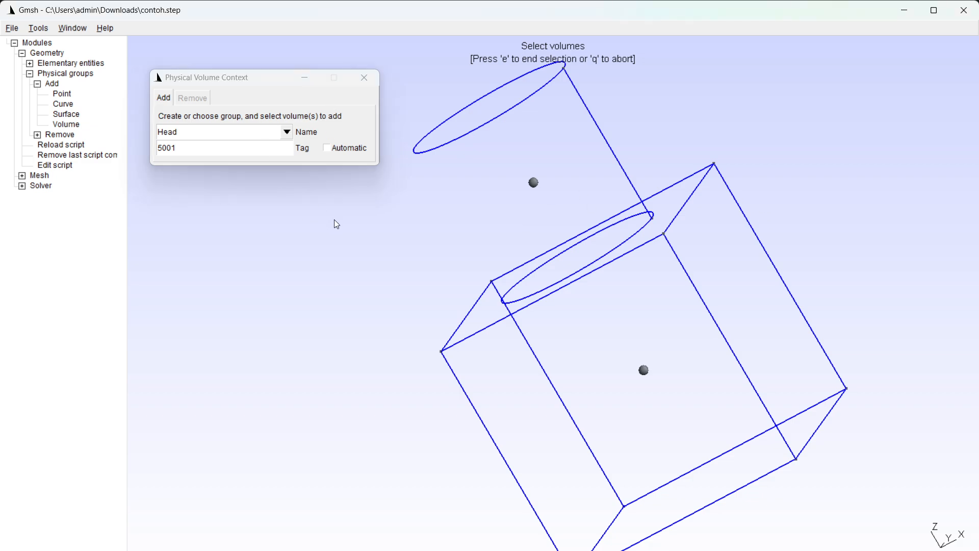
Try to assign the cylinder's volume to the Head group, proceeding as is without a new .geo file, and check the volume's parameters.
left_click(533, 183)
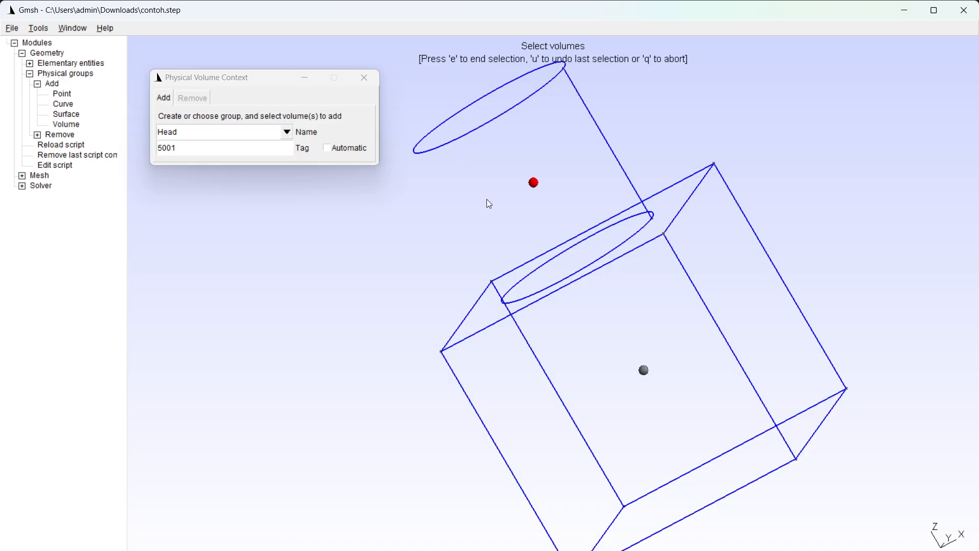
key("e")
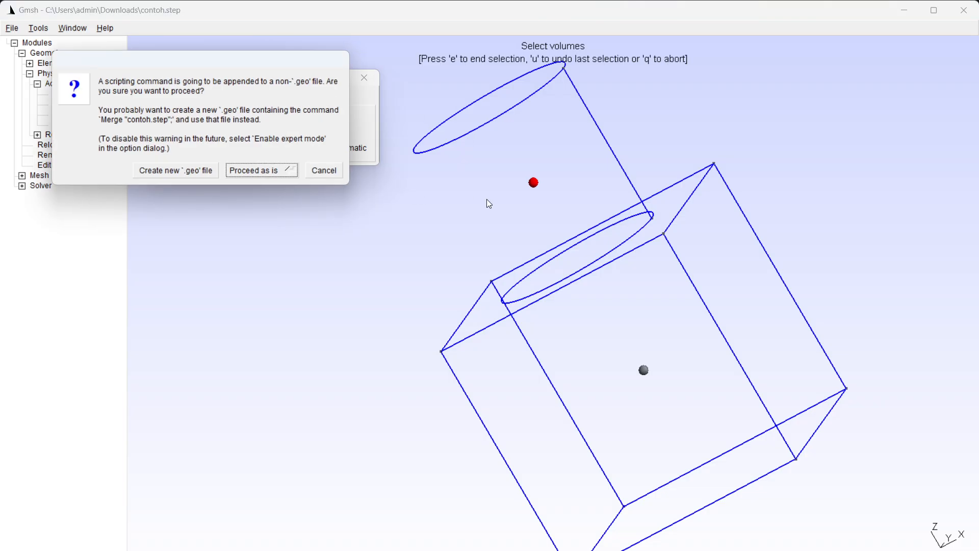
left_click(251, 172)
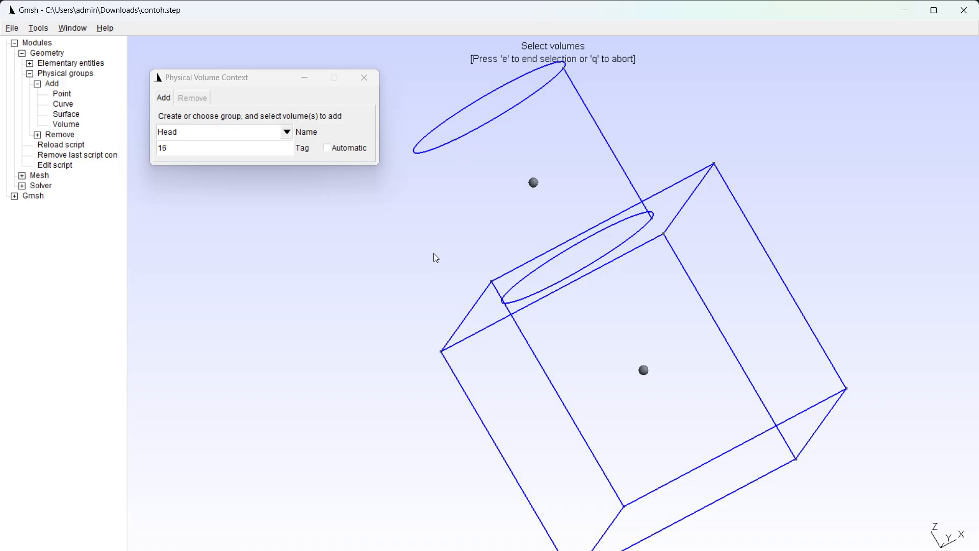
key("q")
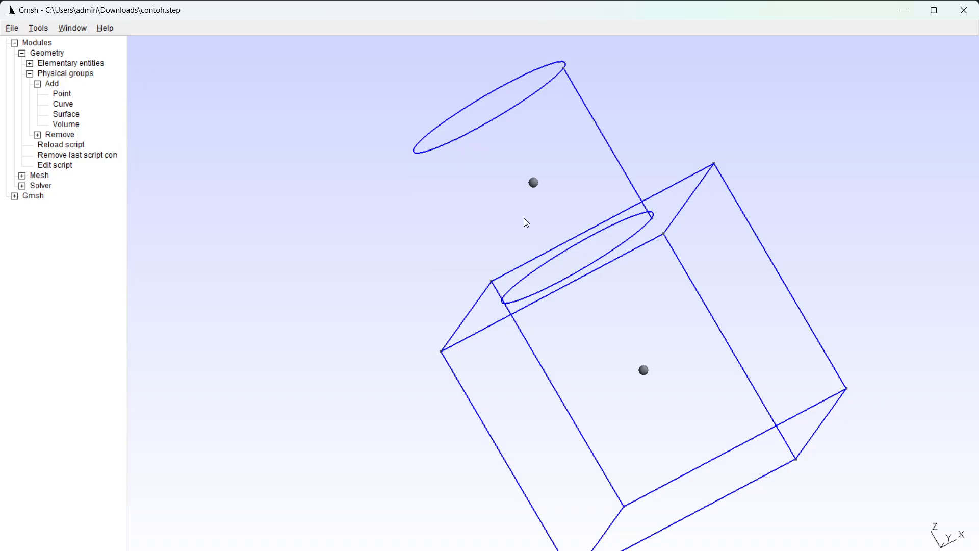
double_click(535, 183)
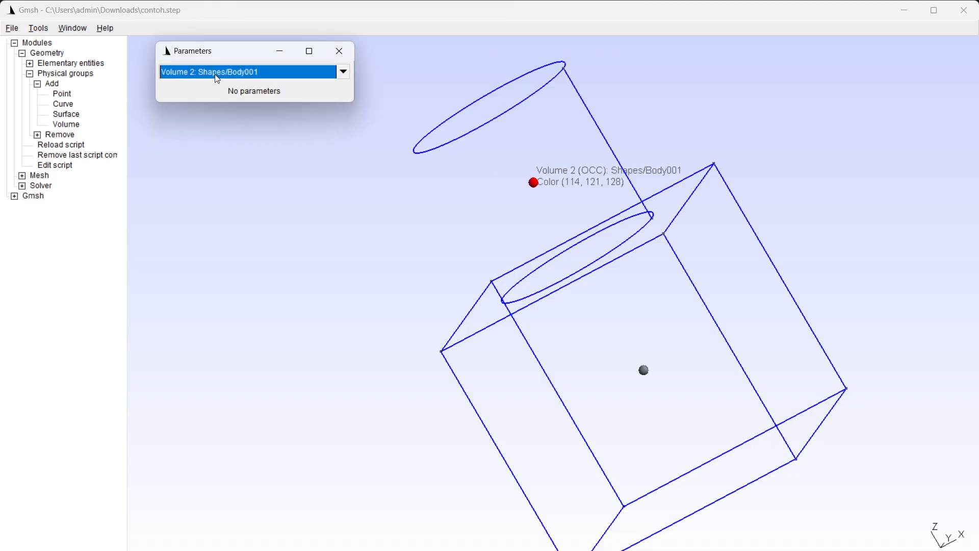
left_click(344, 73)
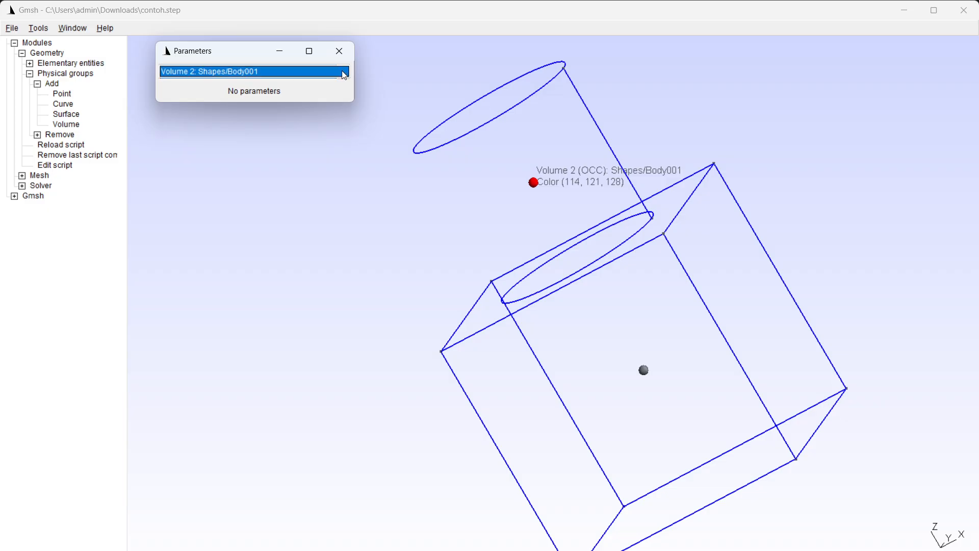
left_click(344, 75)
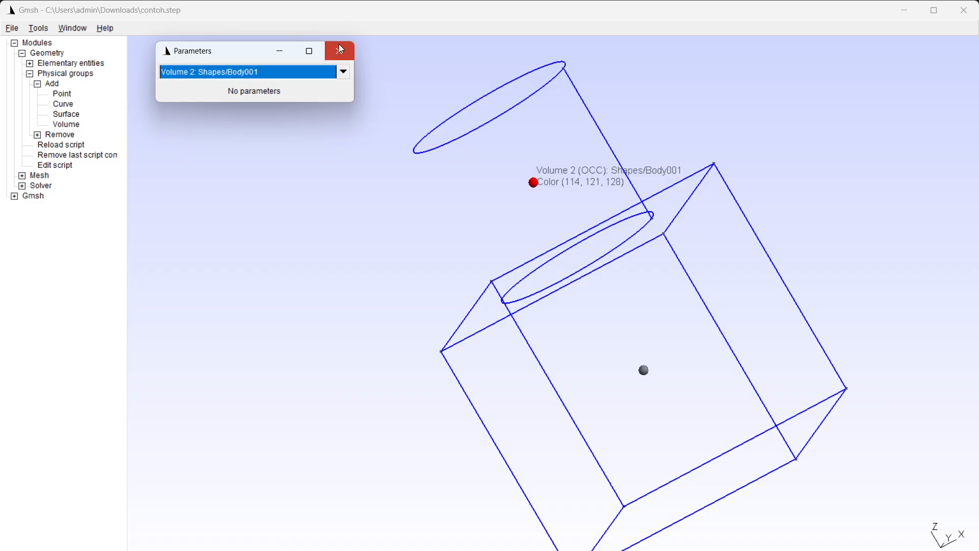
left_click(341, 49)
Add the cylinder's volume to physical volume Head with tag 5001 and check its assignment.
left_click(71, 126)
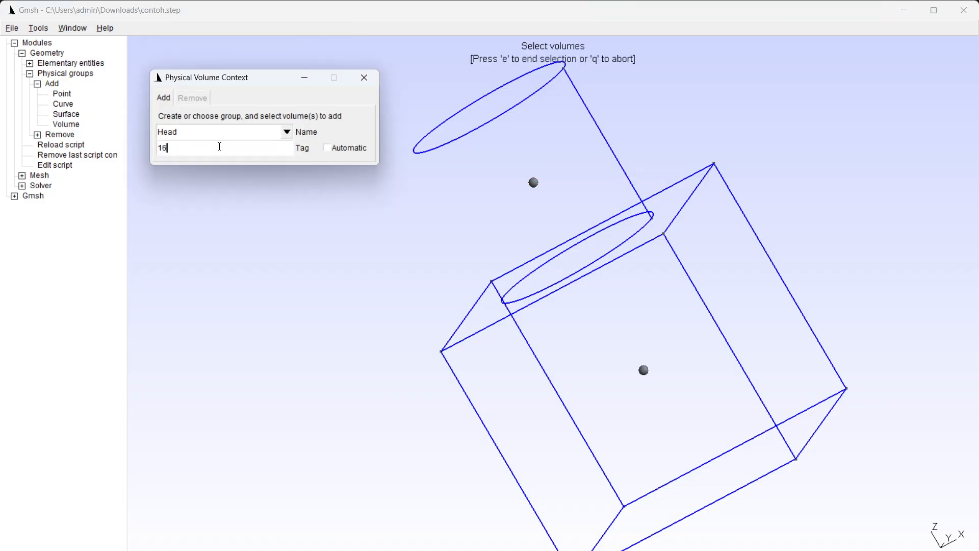
key("BackSpace")
key("BackSpace")
type("5001")
left_click(534, 182)
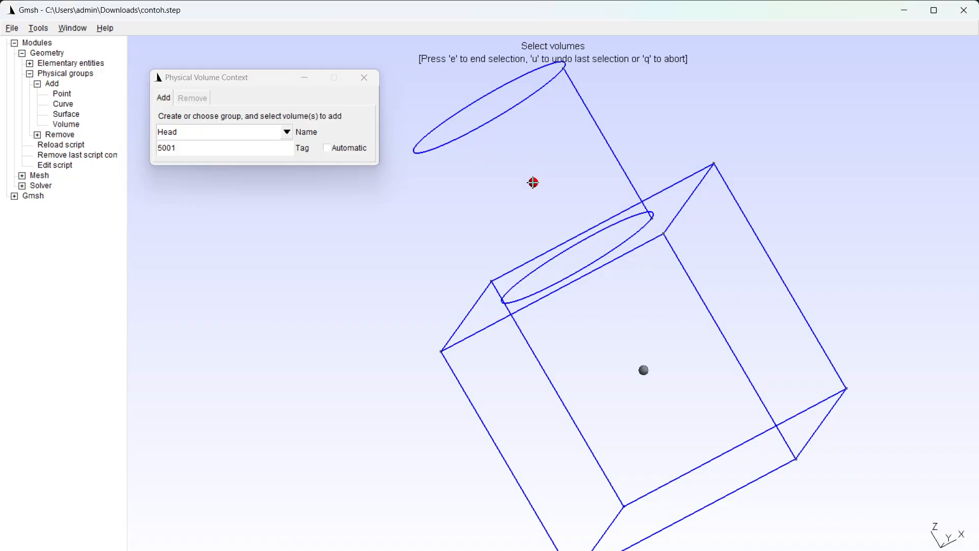
key("e")
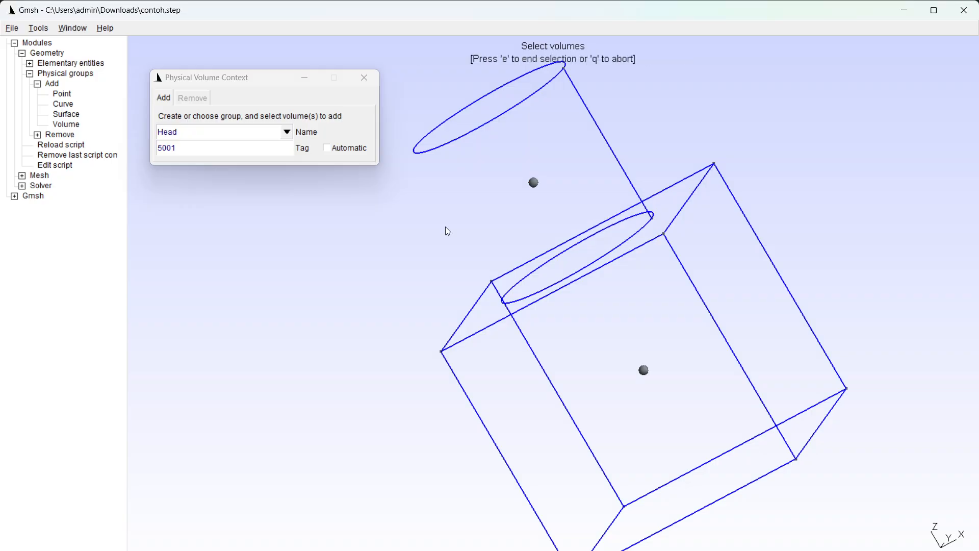
key("q")
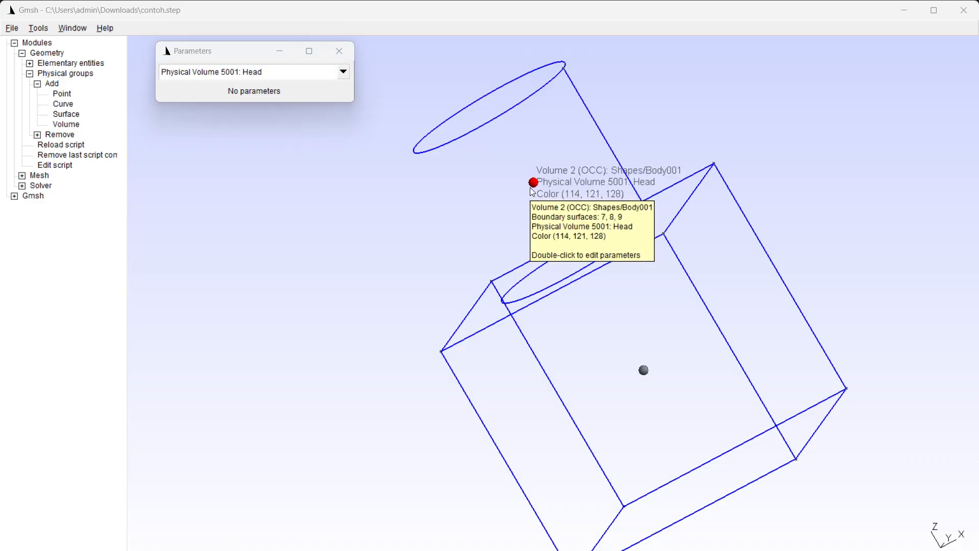
left_click(336, 52)
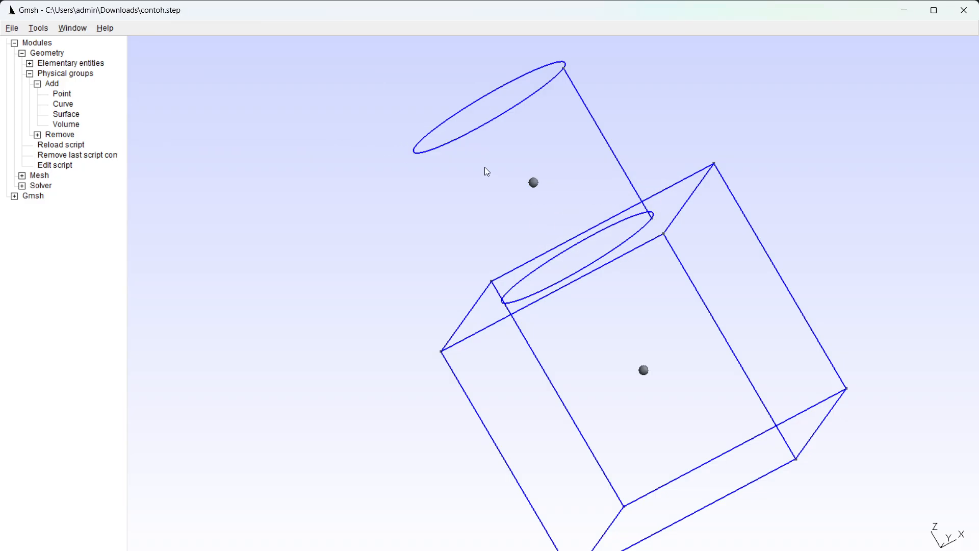
double_click(540, 188)
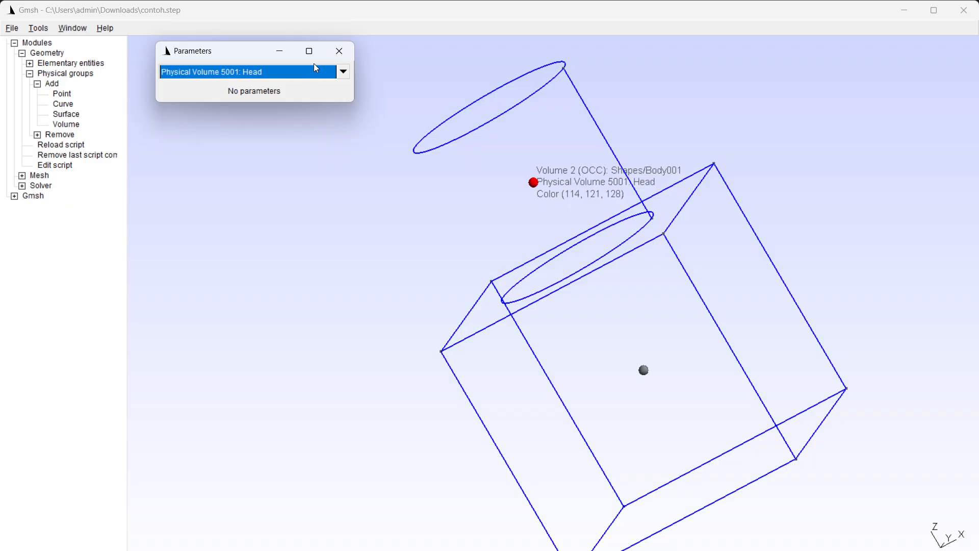
left_click(339, 51)
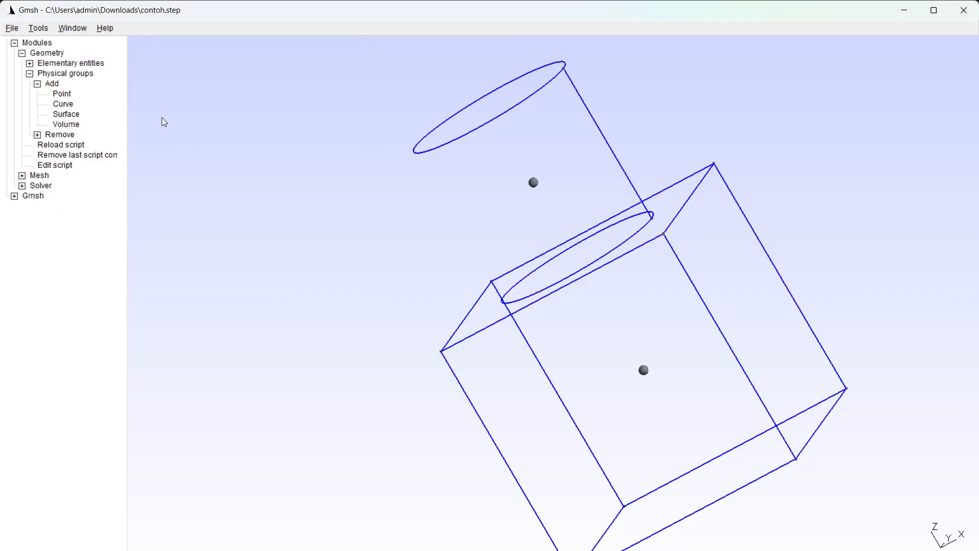
Add the cube's volume as physical volume Body with tag 5002 and check its assignment.
left_click(66, 124)
key("BackSpace")
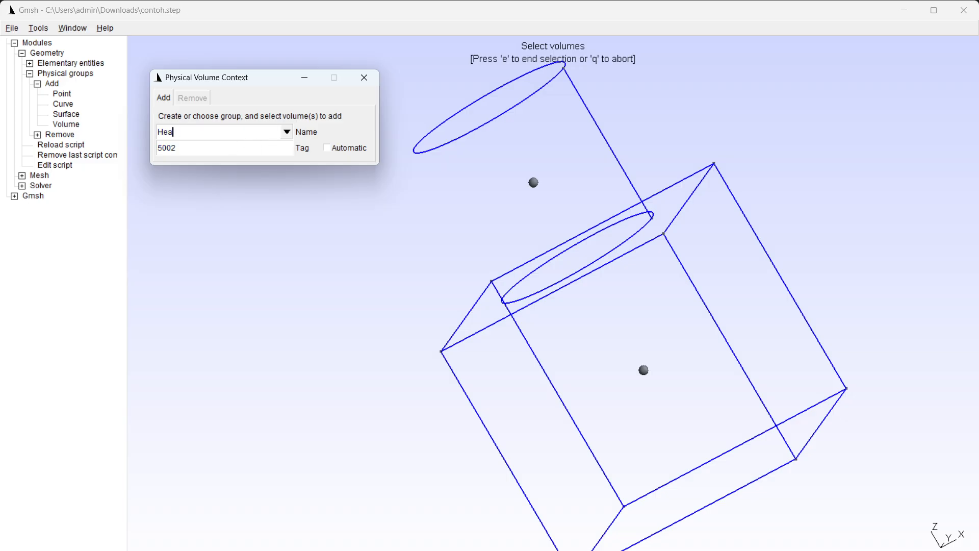
key("BackSpace")
key("BackSpace")
key("BackSpace")
type("Body")
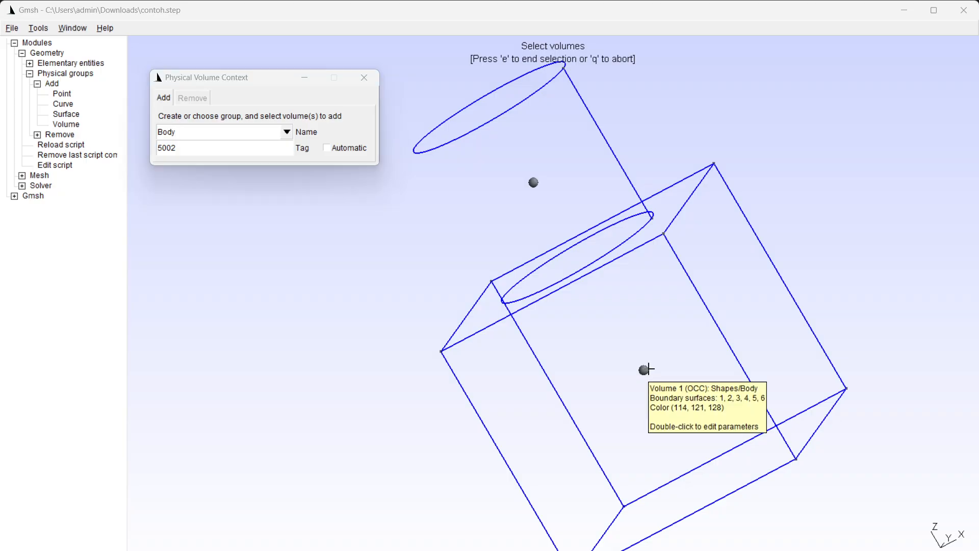
left_click(645, 369)
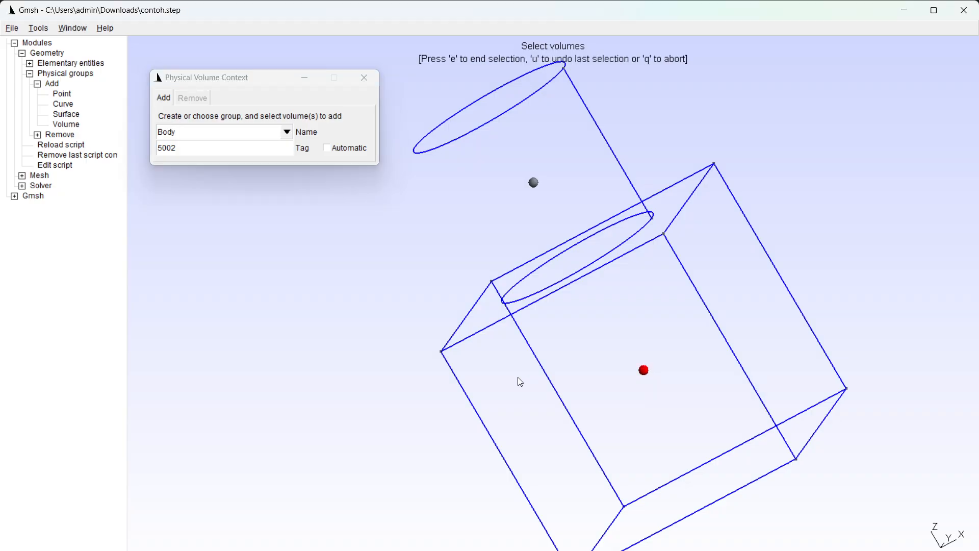
key("e")
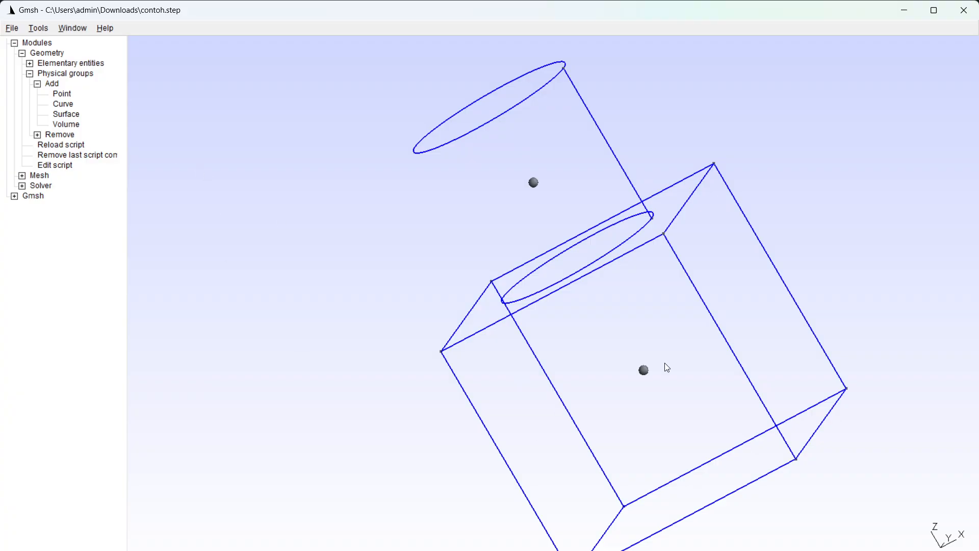
double_click(644, 369)
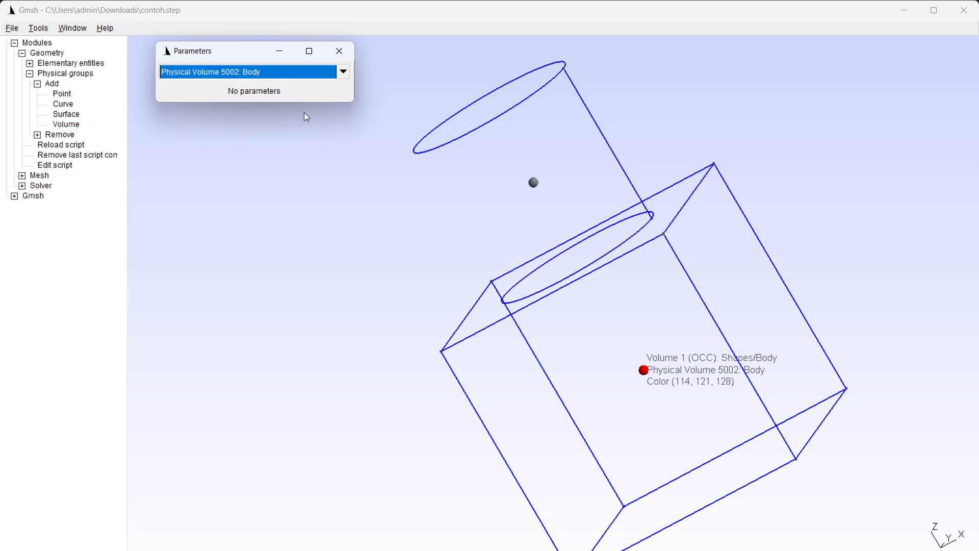
left_click(340, 52)
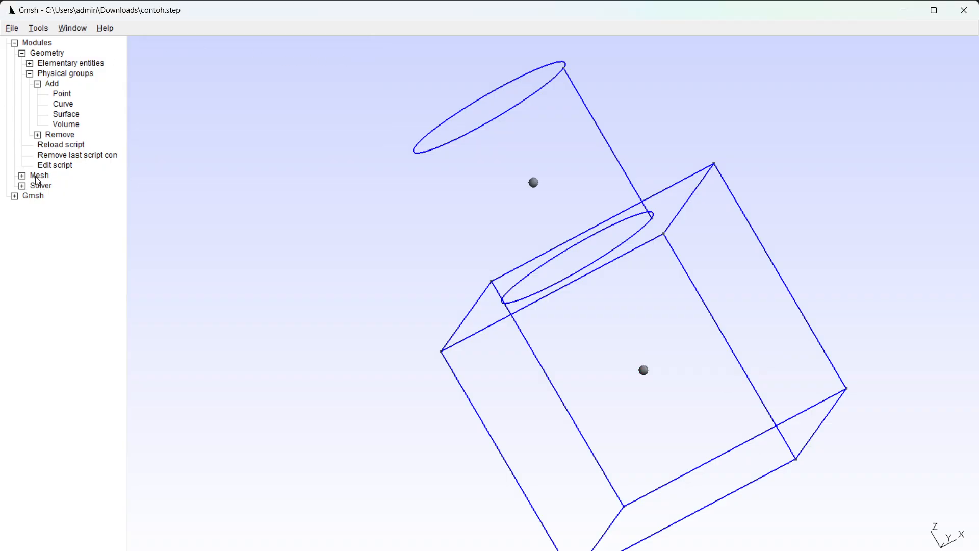
Generate a 3D mesh of the cube and cylinder and refine it once by splitting.
left_click(22, 176)
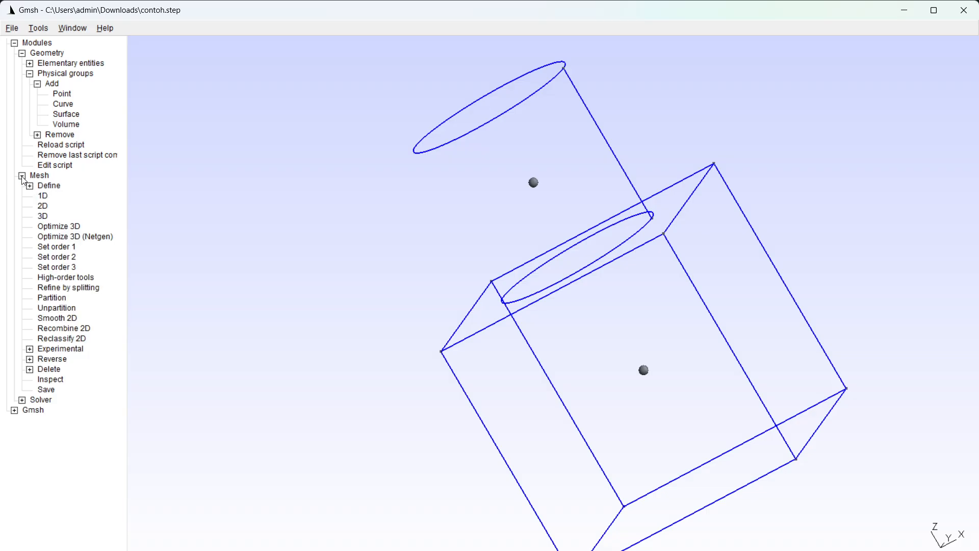
left_click(43, 217)
left_click_drag(270, 323, 637, 296)
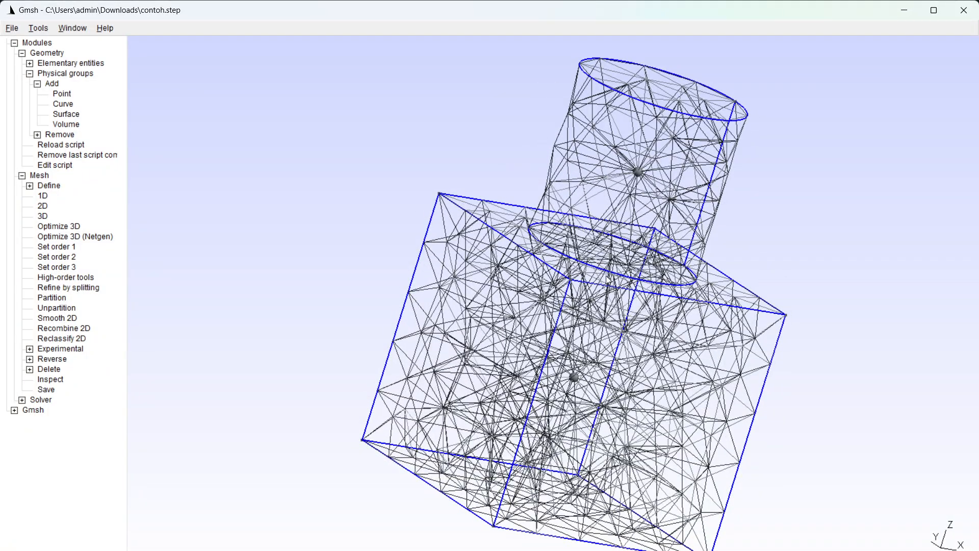
left_click(80, 288)
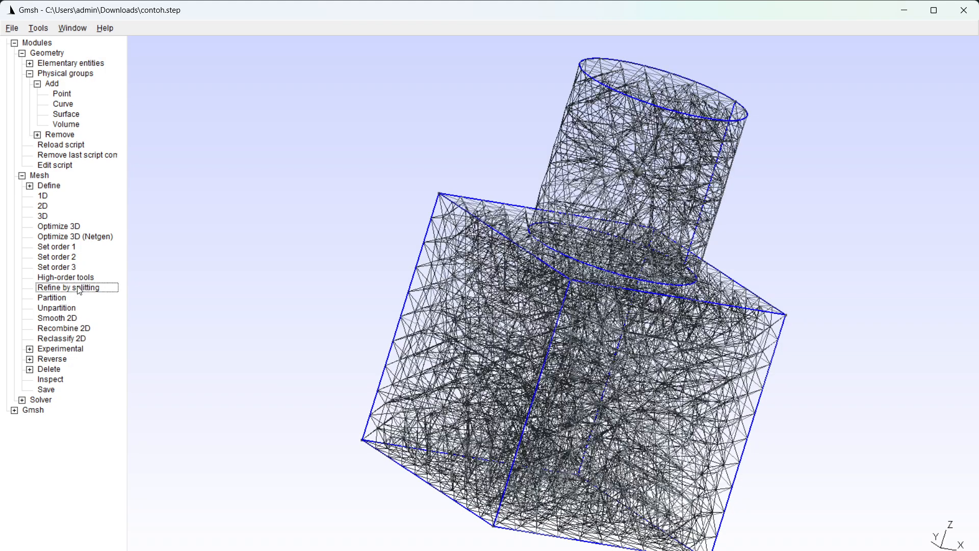
left_click_drag(862, 255, 658, 241)
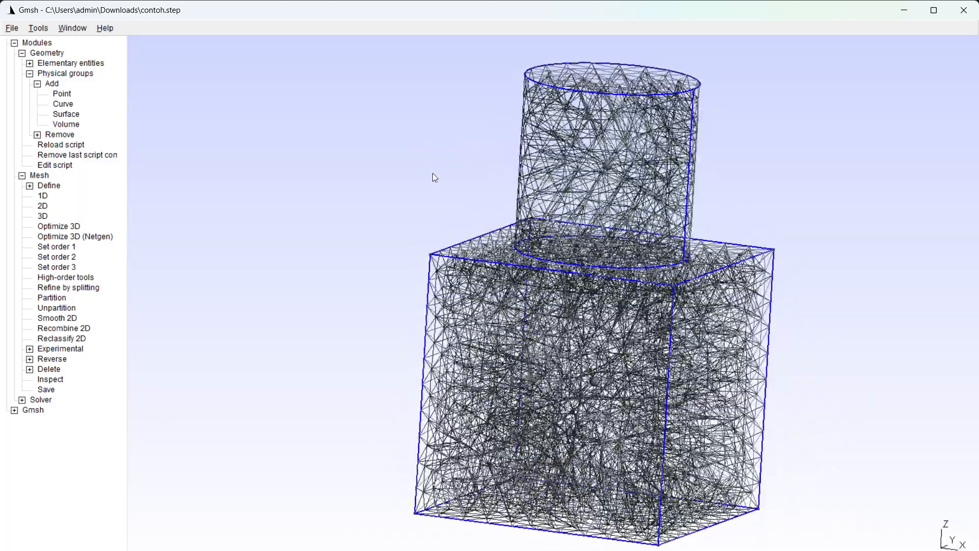
Export the mesh to Downloads as a Nastran Bulk Data File named contoh, with Physical entity as the element tag.
left_click(12, 28)
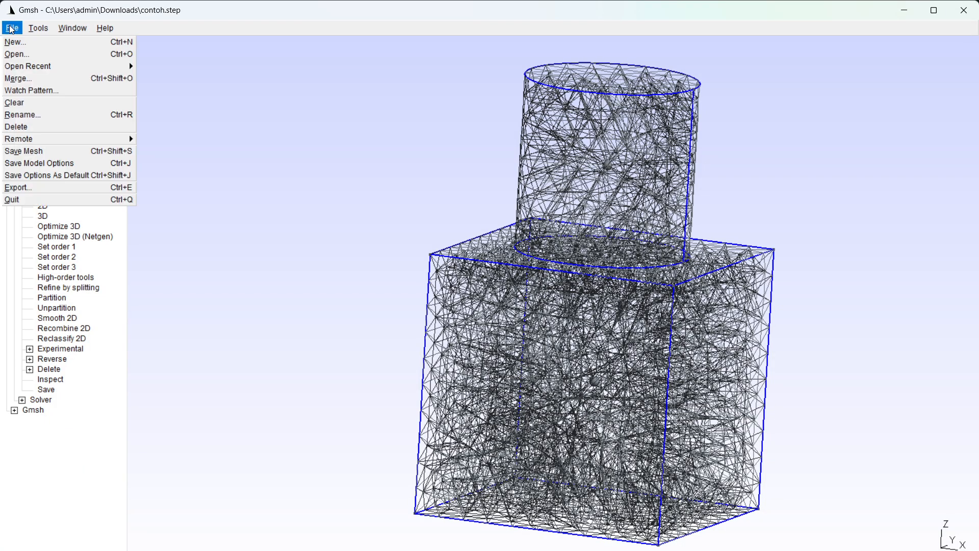
left_click(28, 188)
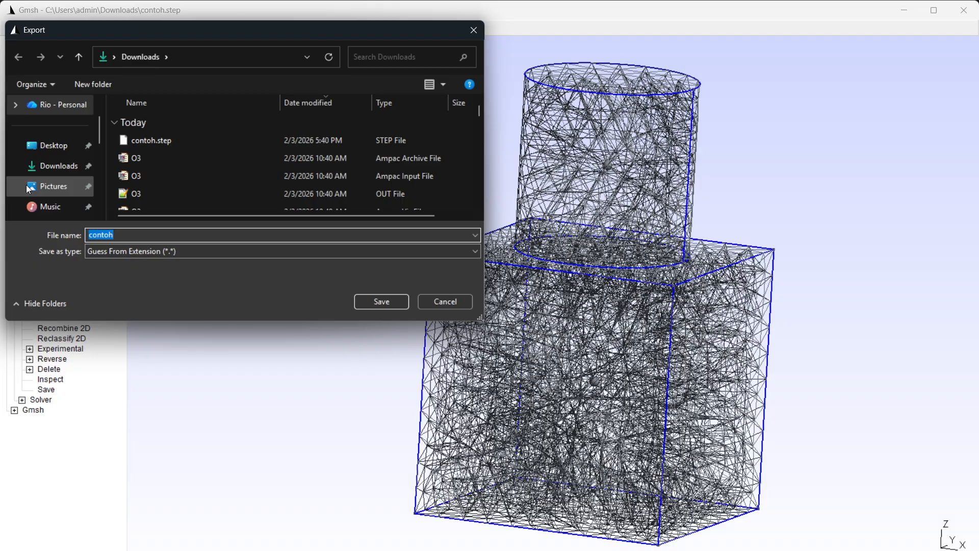
left_click(169, 251)
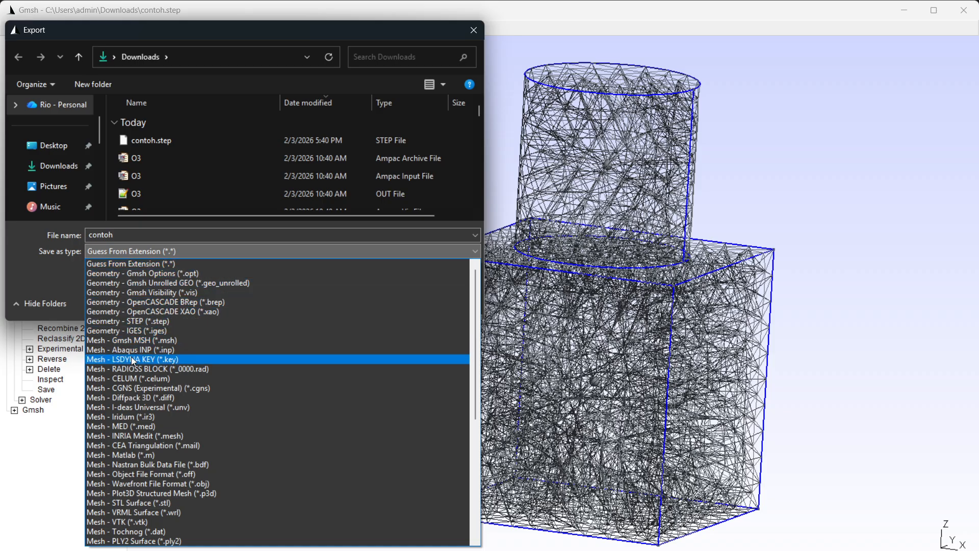
left_click(141, 467)
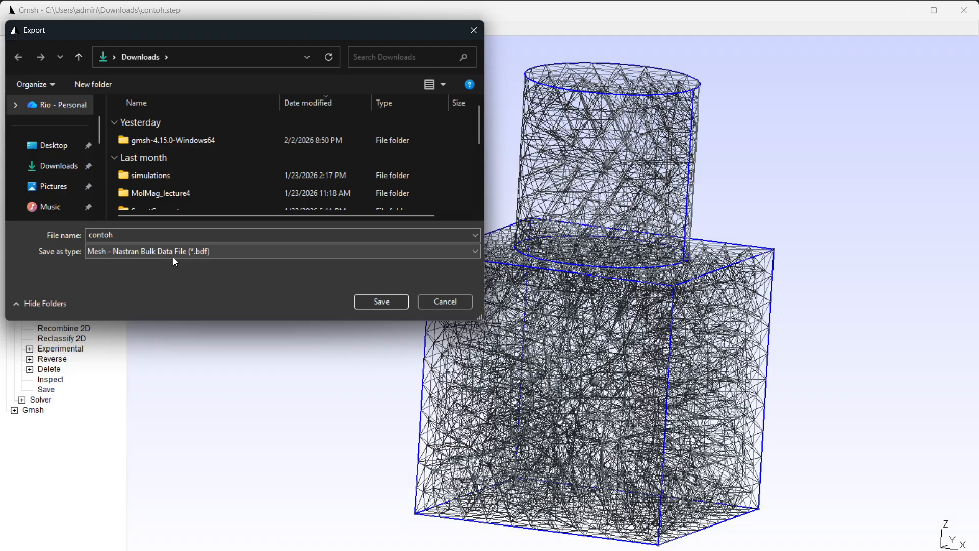
left_click(393, 302)
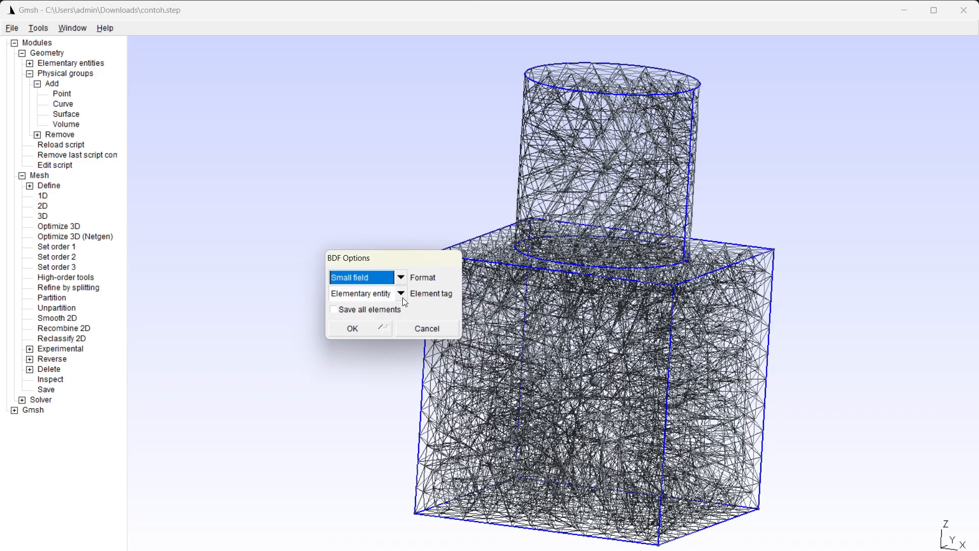
left_click(401, 295)
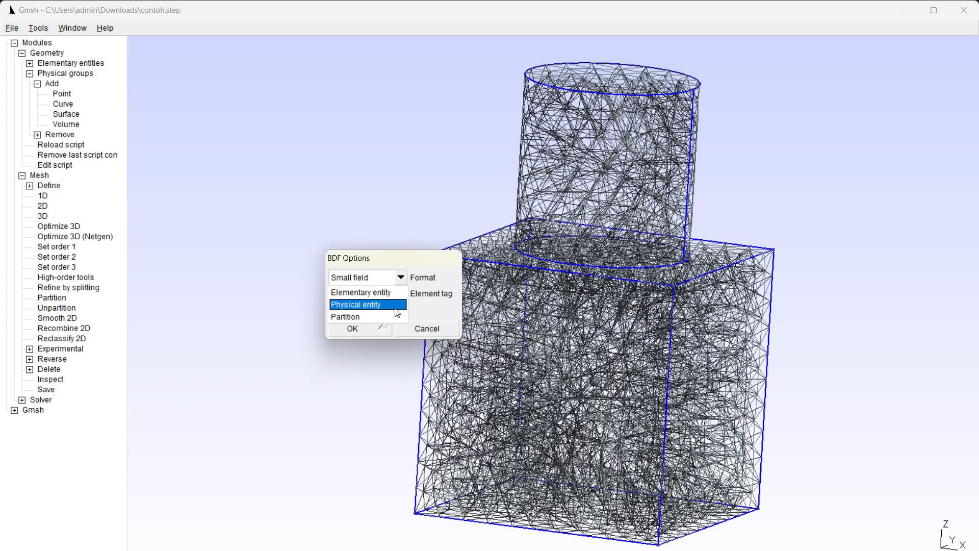
left_click(395, 306)
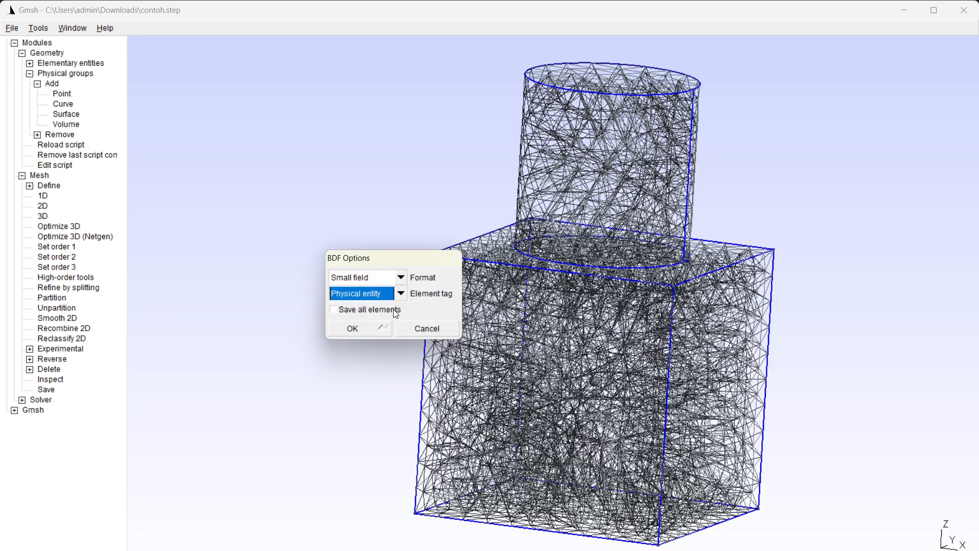
left_click(353, 328)
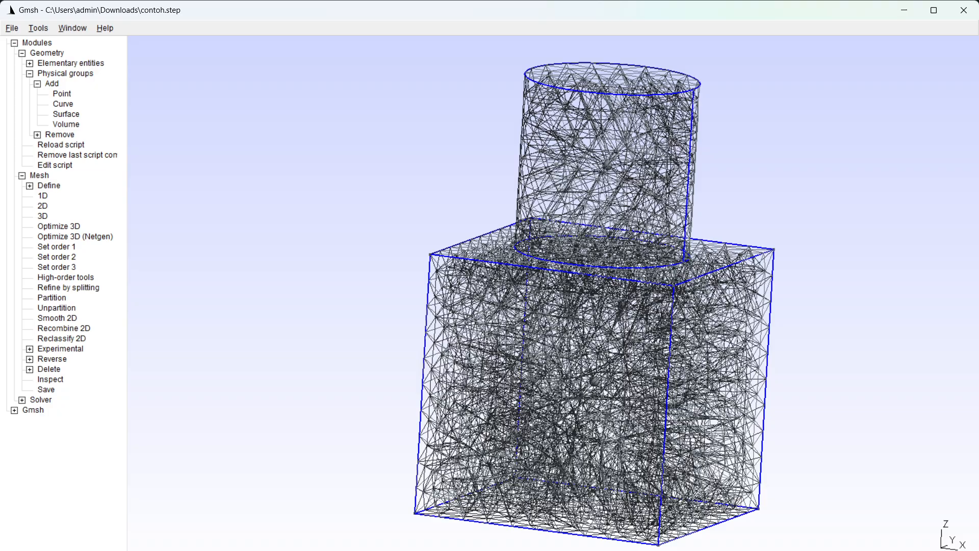
Switch to File Explorer and open the exported contoh file from Downloads in Notepad++.
left_click(518, 543)
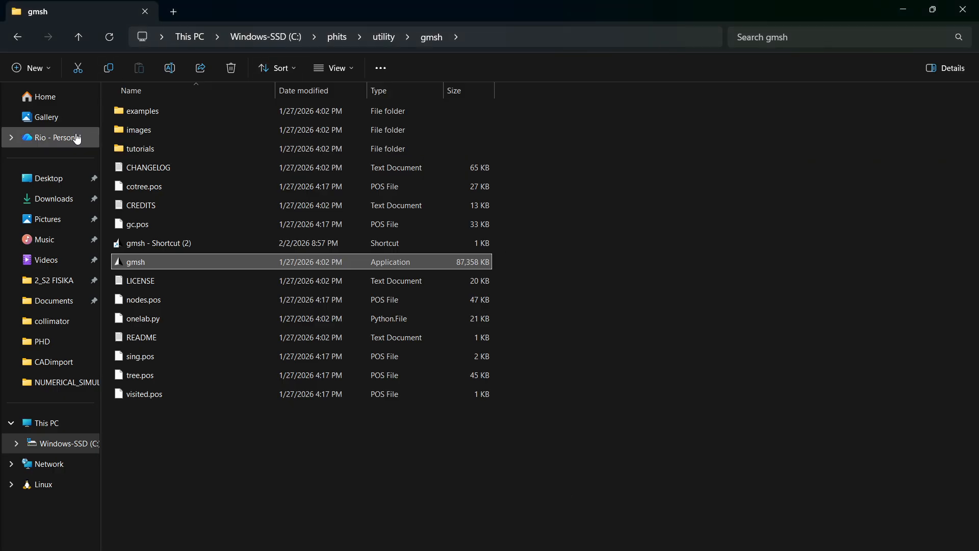
left_click(53, 198)
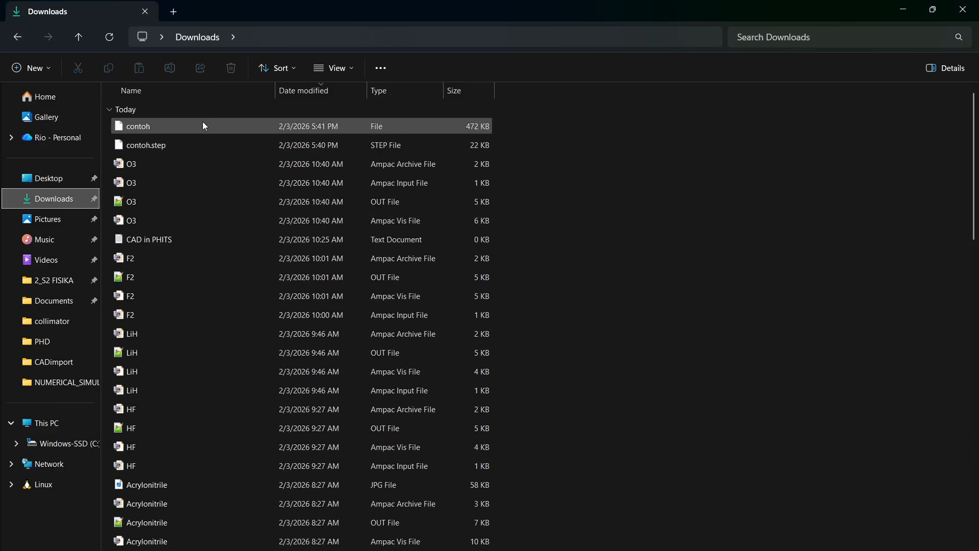
double_click(232, 127)
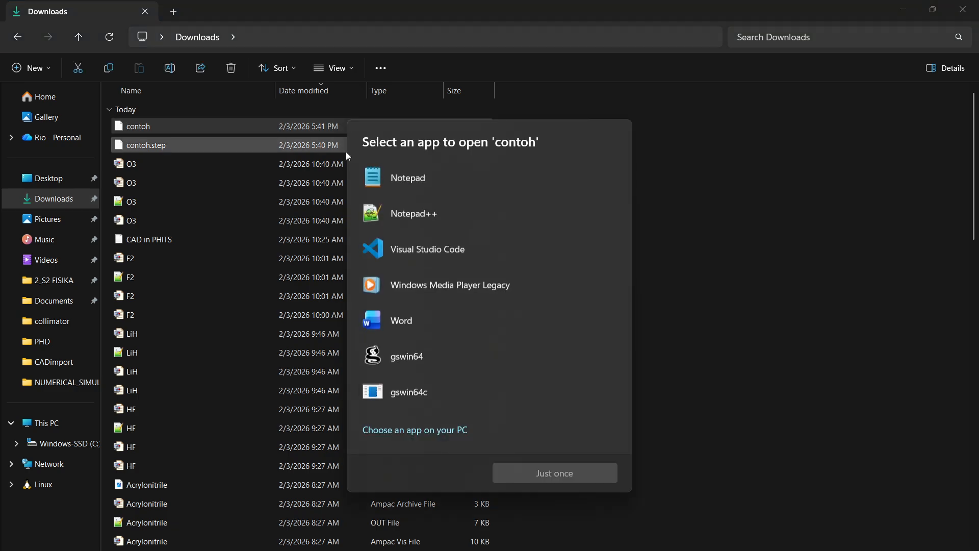
left_click(413, 213)
left_click(543, 476)
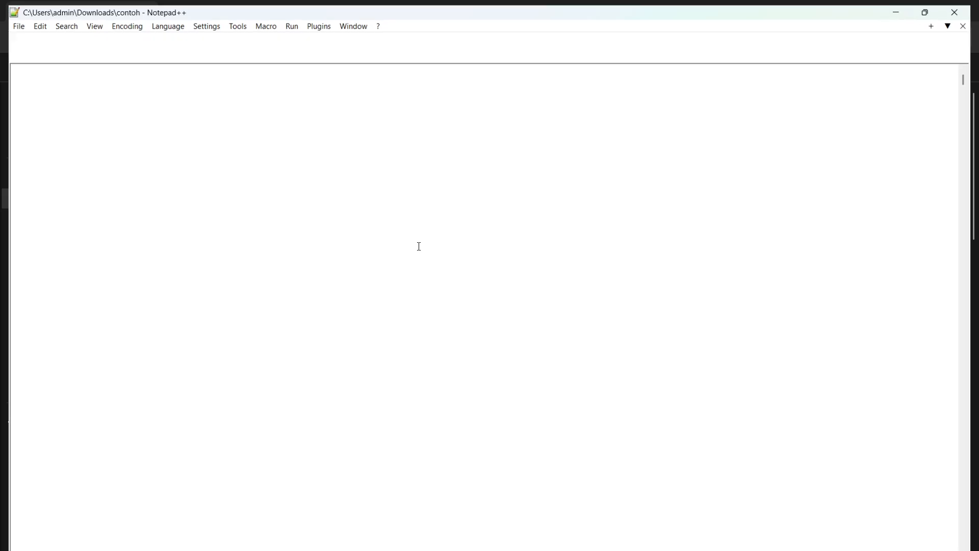
Examine the CTETRA lines of the exported file for the physical volume tags 5002 and 5001.
scroll(423, 244, "down", 20)
left_click_drag(973, 87, 972, 331)
left_click_drag(225, 230, 276, 228)
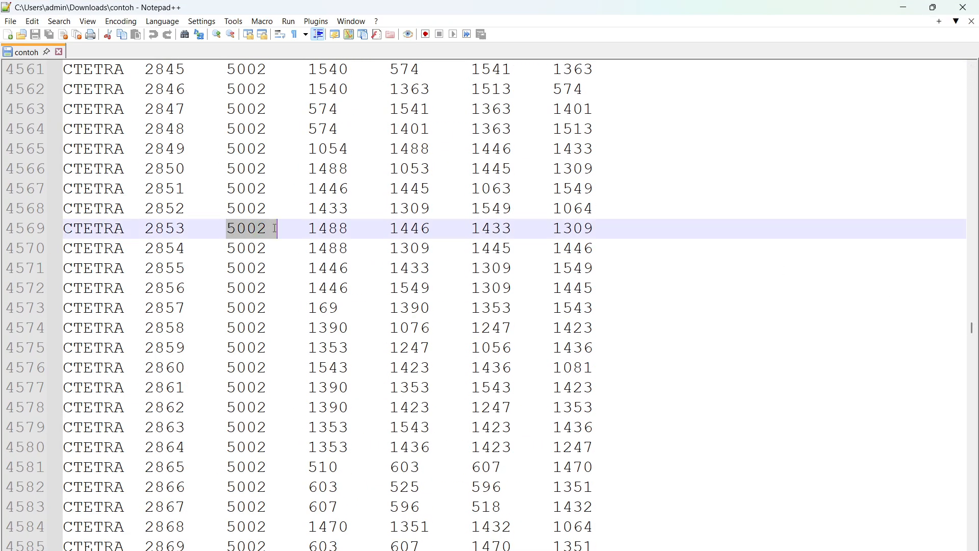
scroll(416, 265, "down", 5)
scroll(415, 265, "up", 13)
scroll(463, 299, "down", 12)
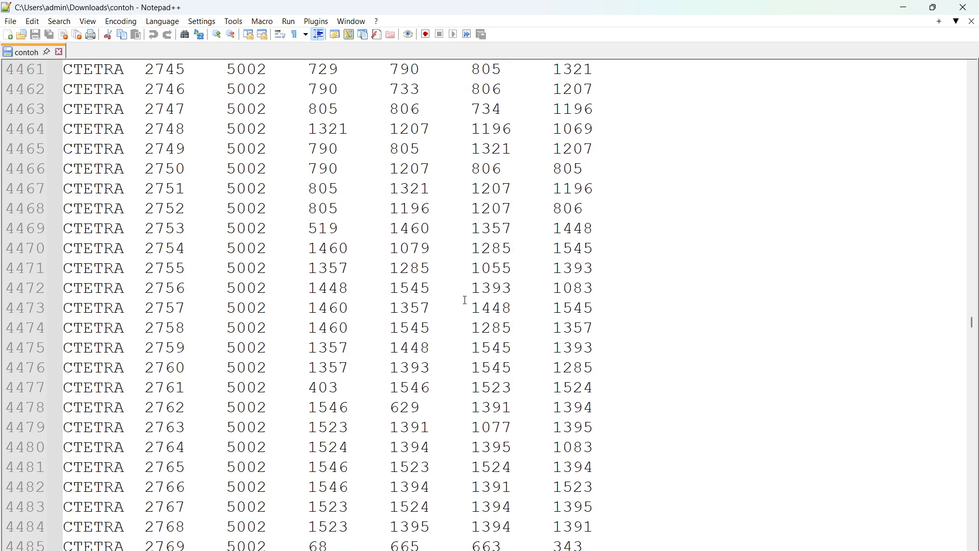
scroll(464, 343, "down", 20)
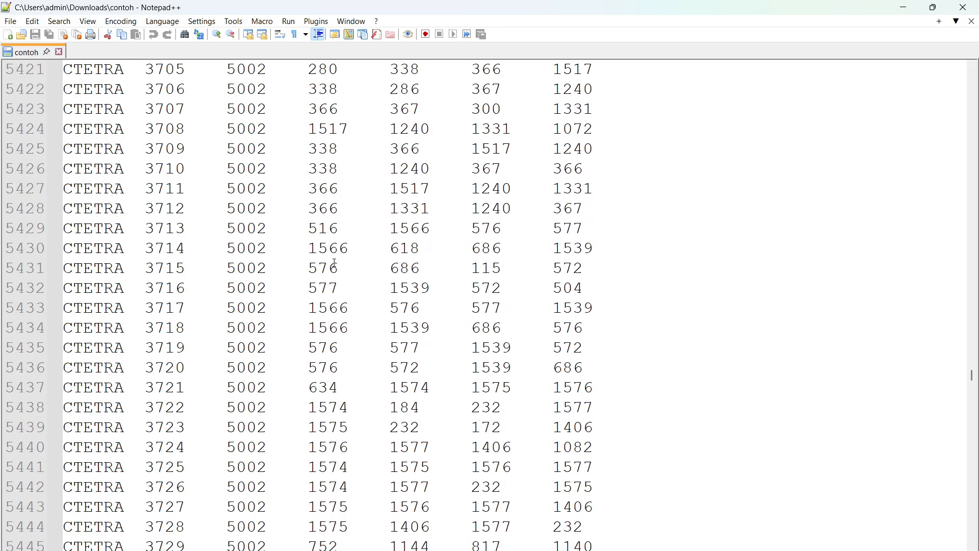
scroll(249, 249, "down", 20)
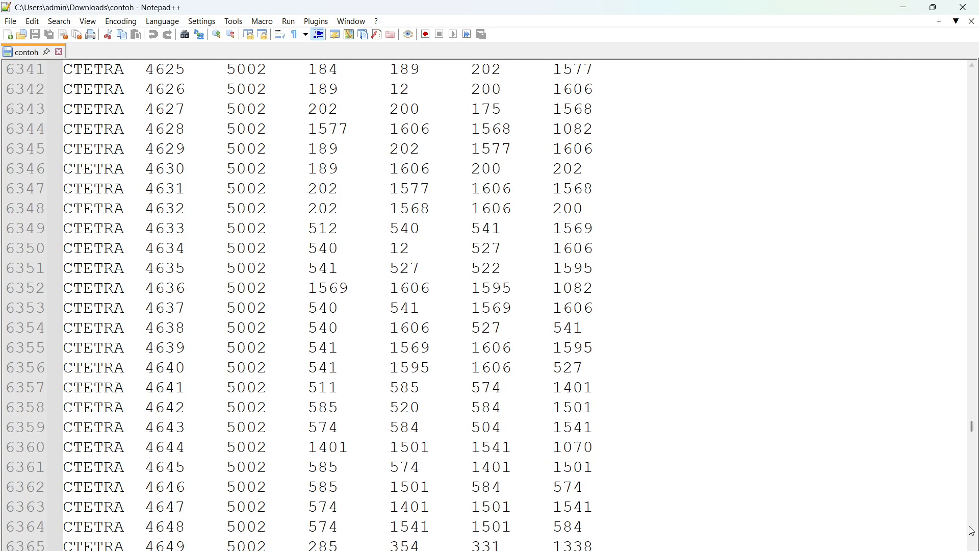
left_click_drag(974, 433, 974, 520)
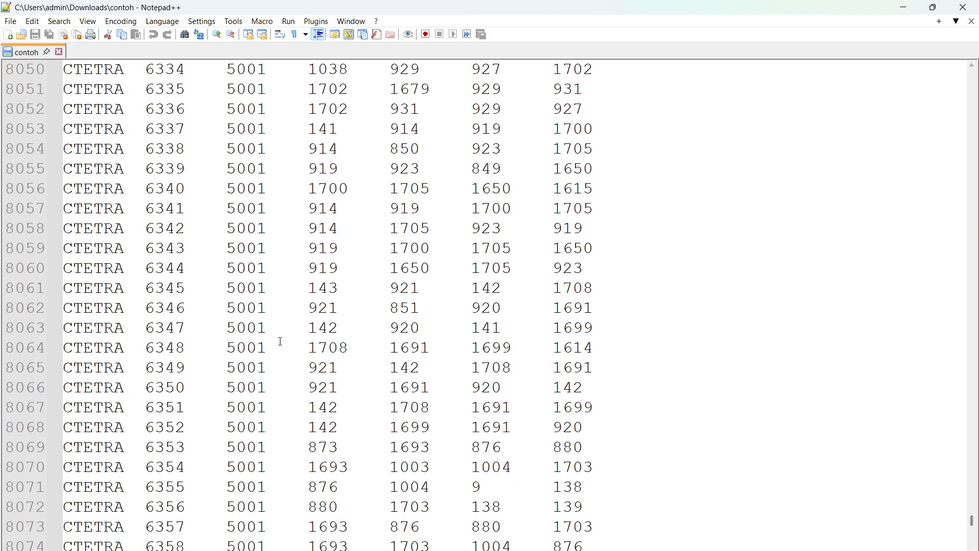
left_click_drag(232, 348, 277, 355)
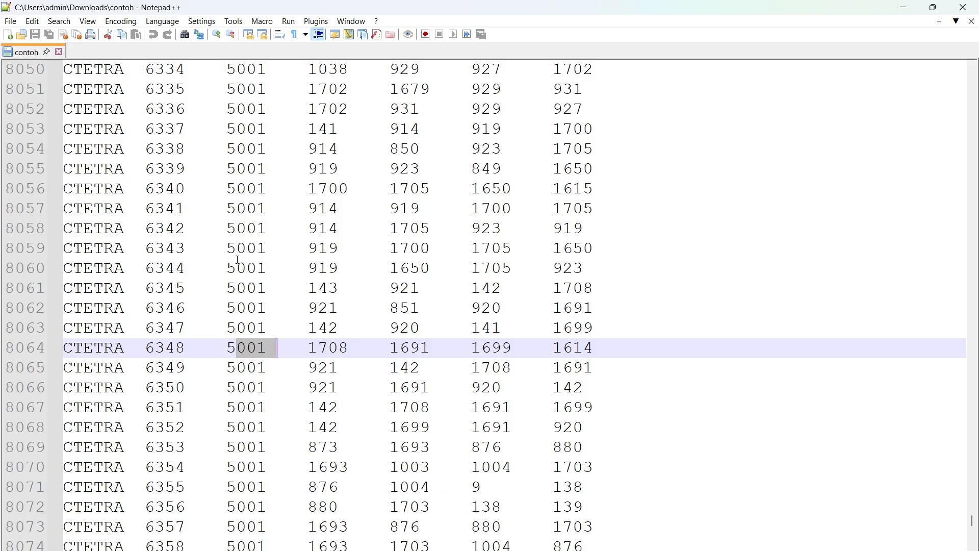
scroll(393, 286, "up", 11)
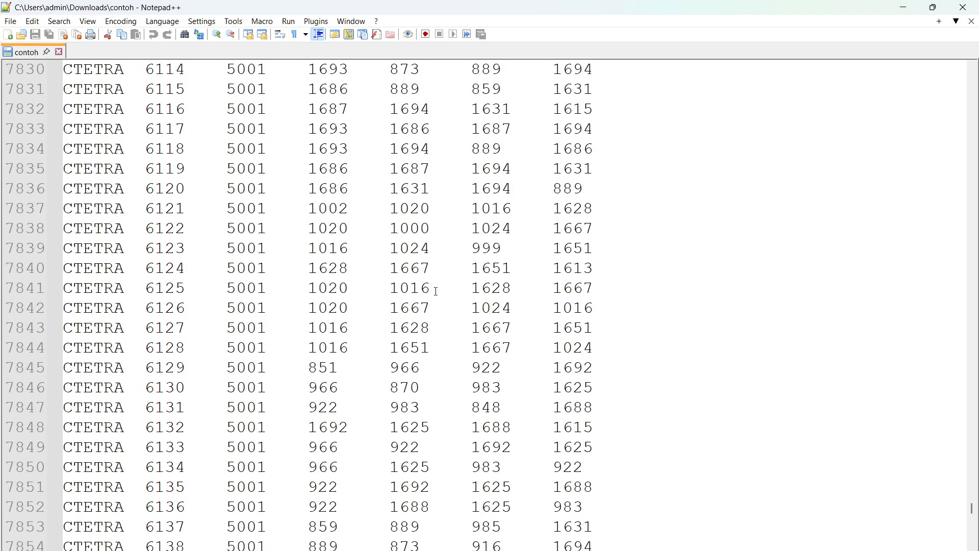
Switch to the CAD in PHITS.txt notes in Notepad and highlight the whole Gmsh section for review.
left_click(591, 548)
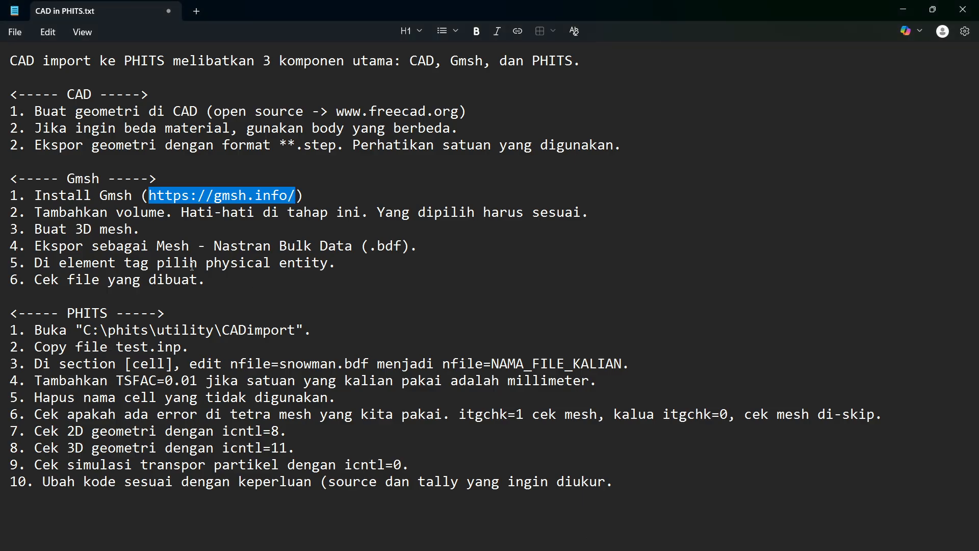
left_click_drag(228, 279, 2, 181)
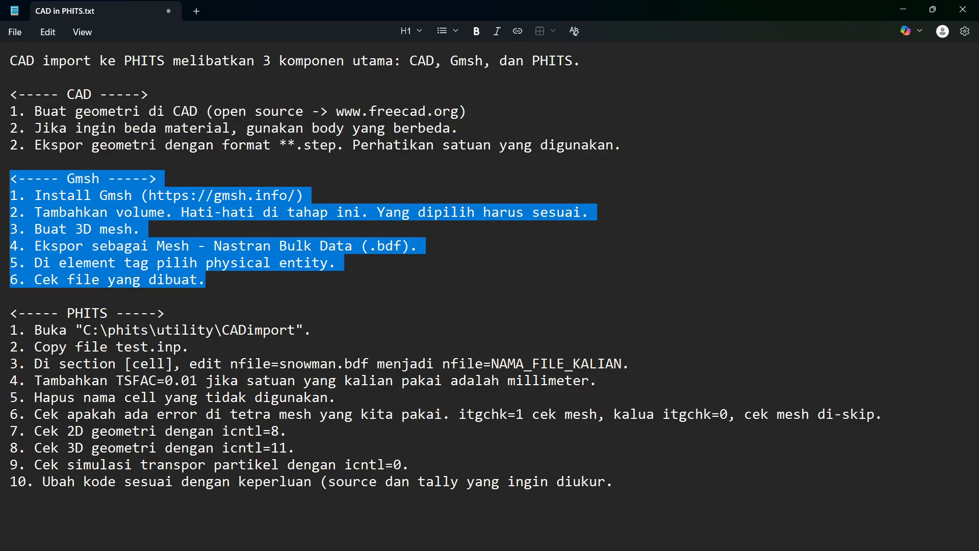
Switch to File Explorer and create a folder named tutorial in C:\phits\utility\CADimport.
left_click(534, 548)
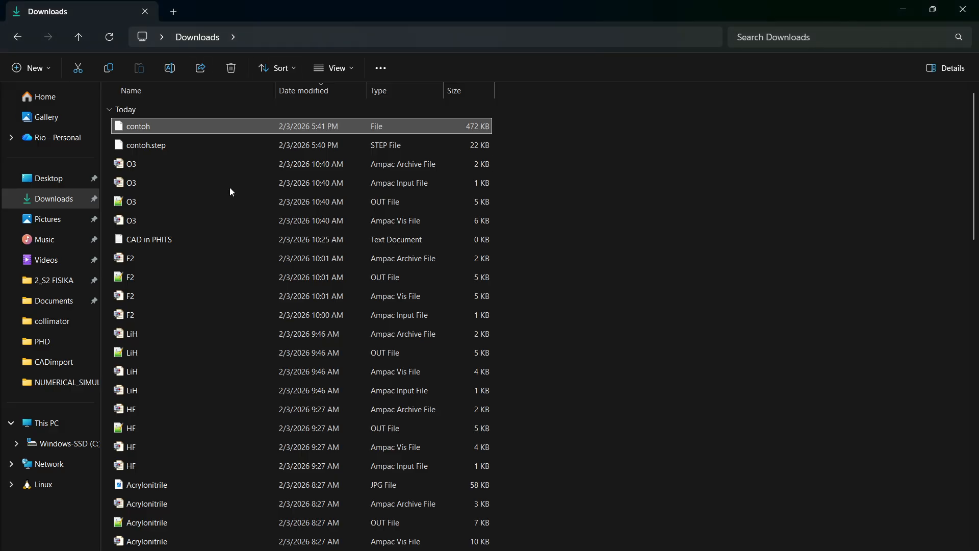
left_click(41, 452)
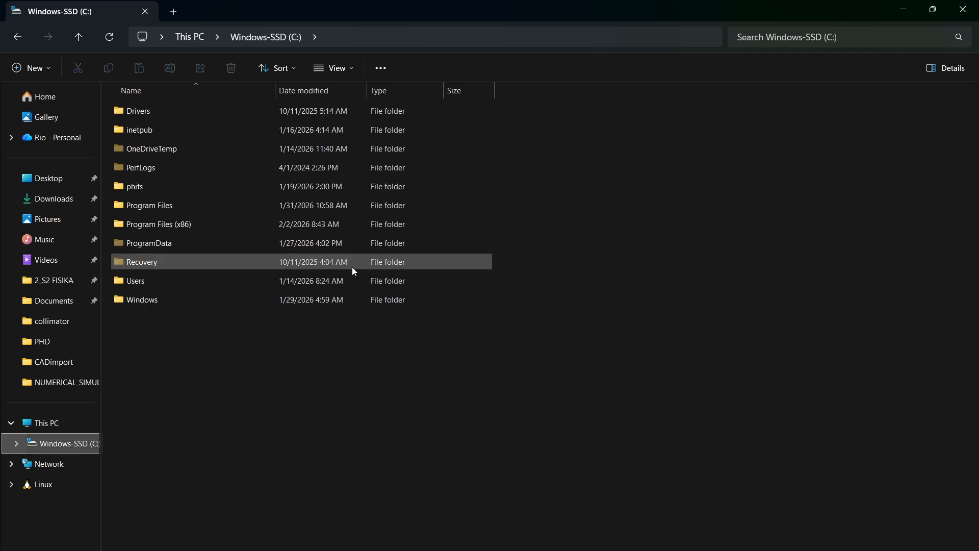
double_click(277, 189)
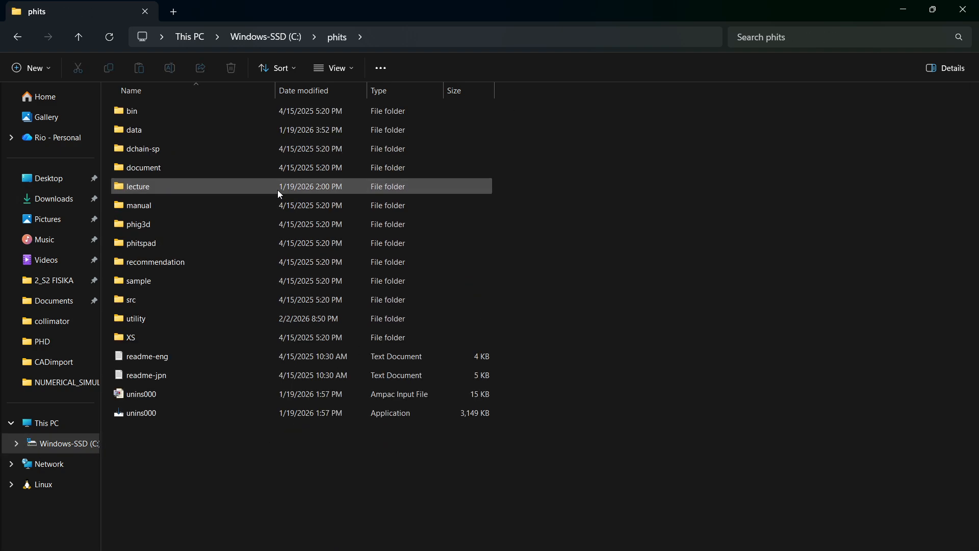
double_click(269, 318)
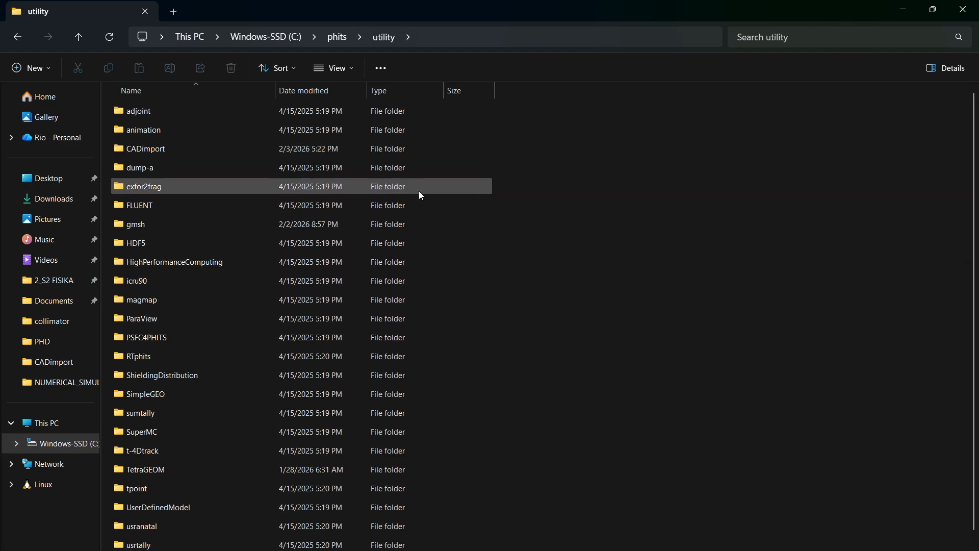
double_click(339, 144)
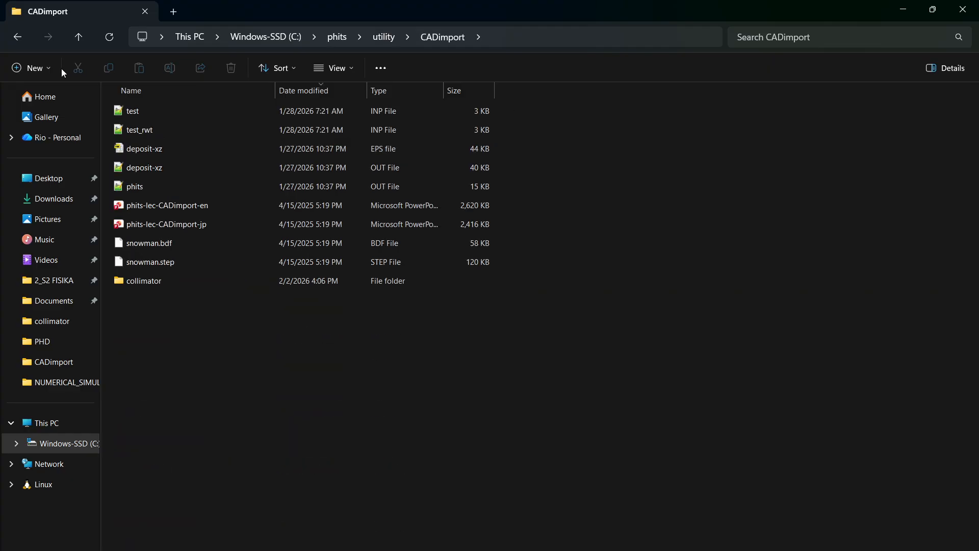
left_click(32, 68)
left_click(48, 94)
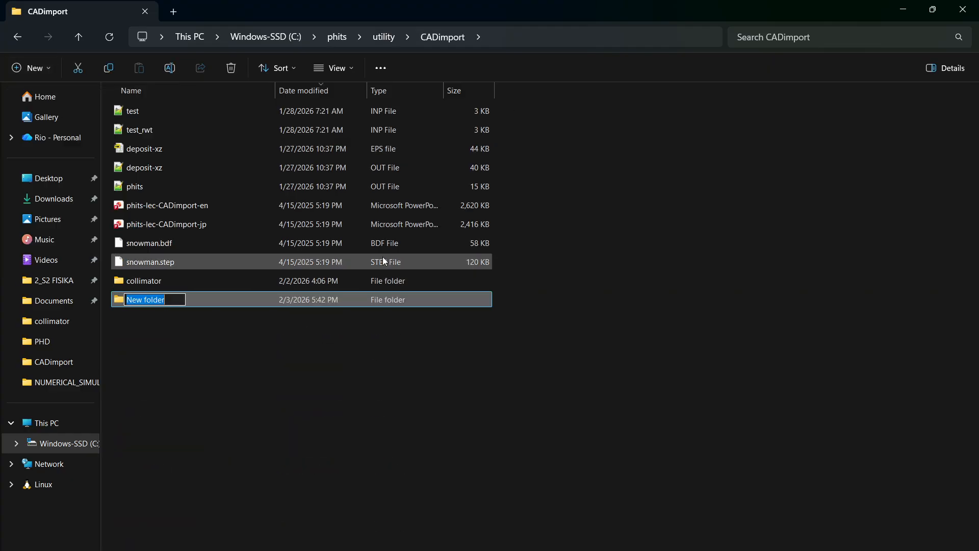
type("tutorial")
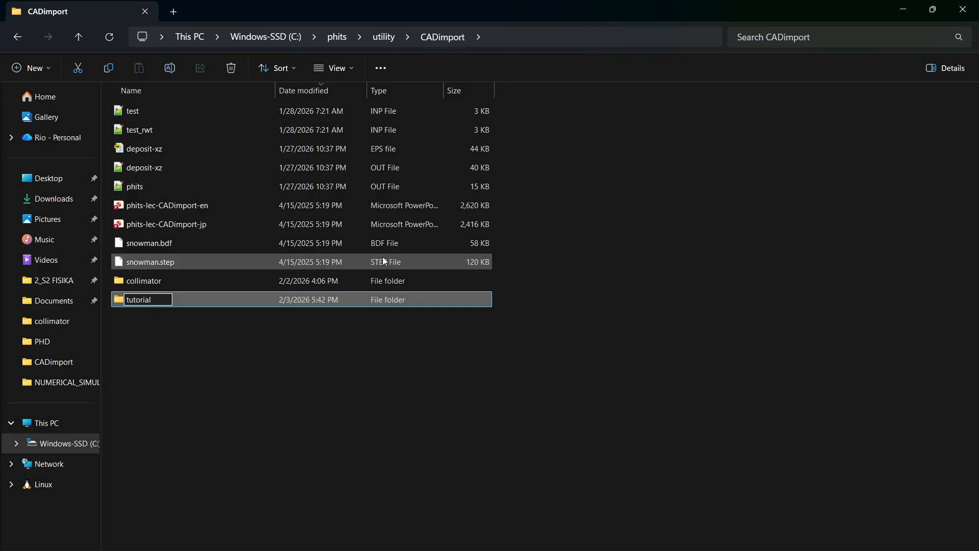
key("Return")
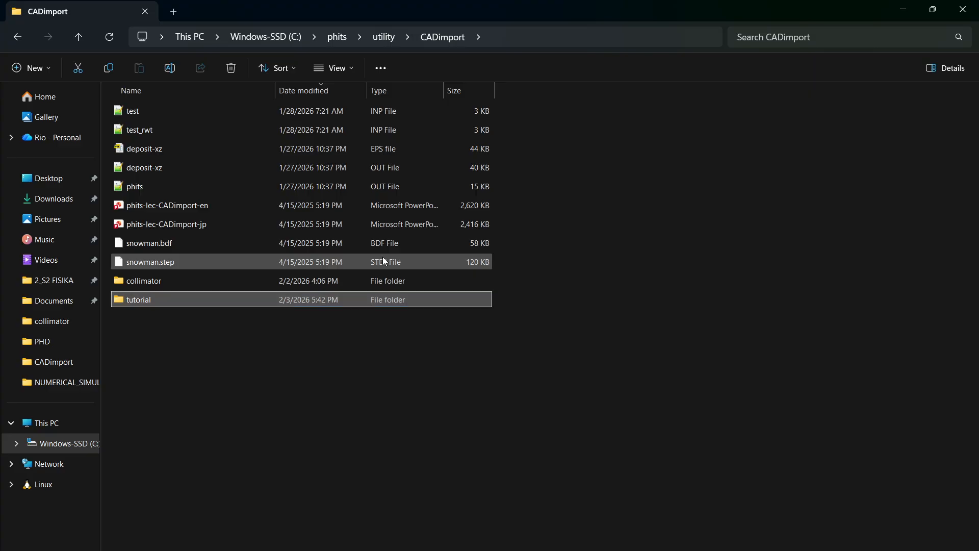
Copy the test INP file from CADimport into the tutorial folder.
left_click(186, 107)
left_click(109, 67)
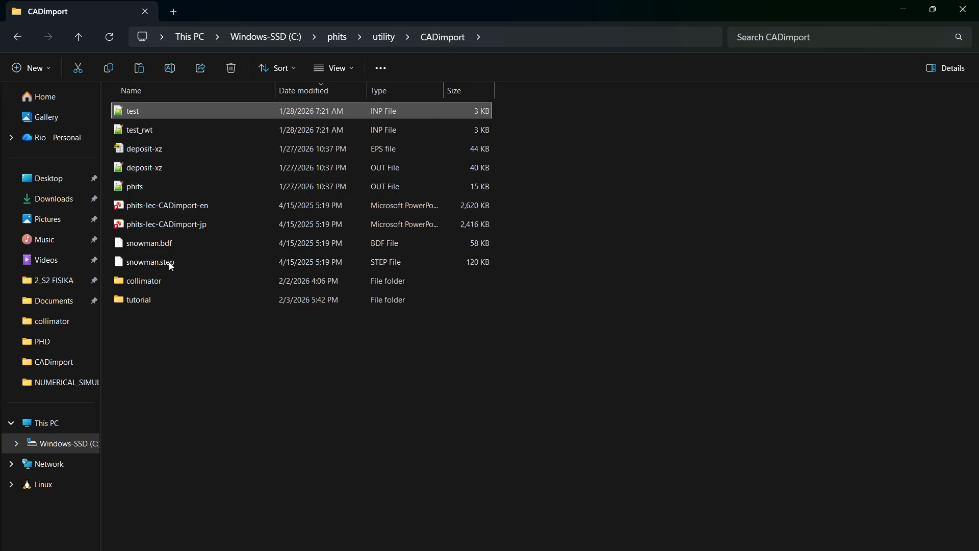
double_click(215, 302)
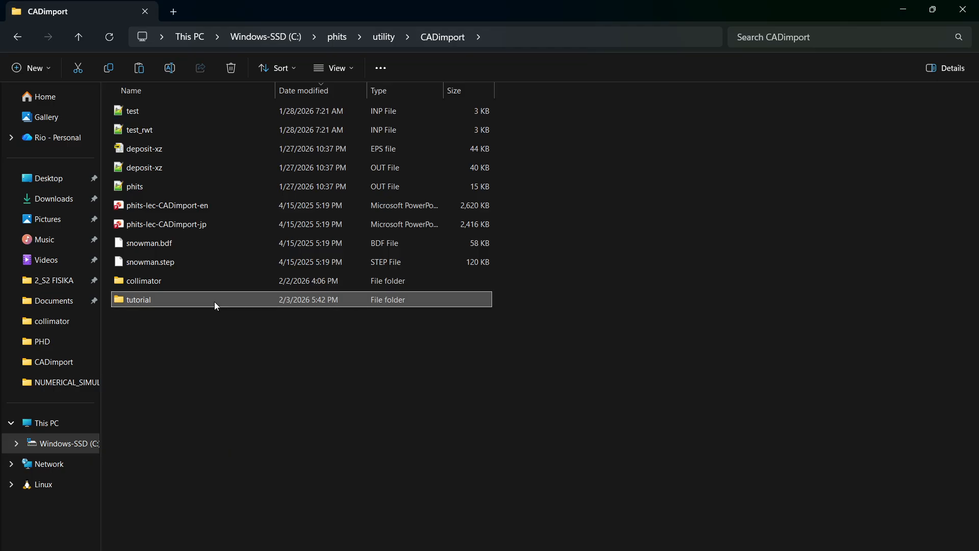
left_click(137, 69)
Move the exported contoh file from Downloads into the tutorial folder, using a second File Explorer tab.
left_click(172, 13)
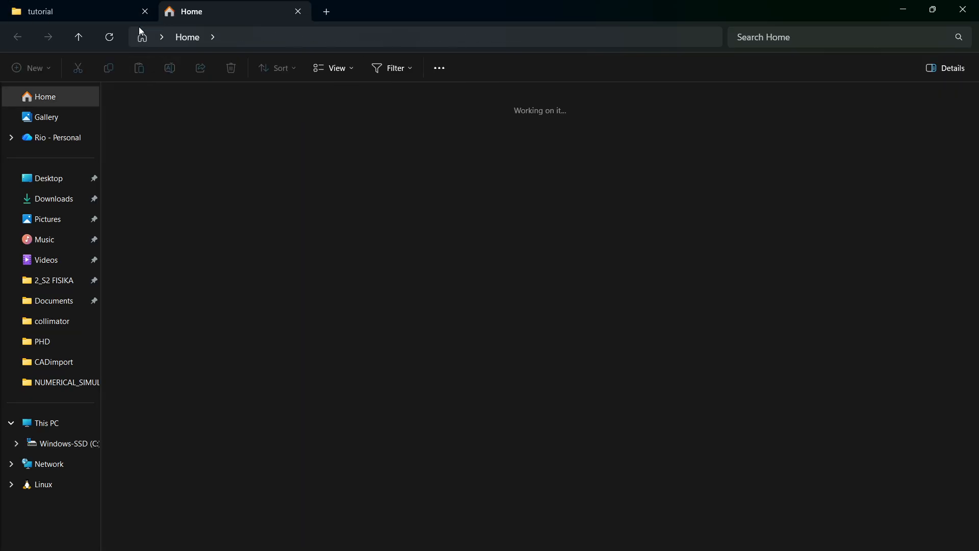
left_click(45, 207)
left_click(146, 127)
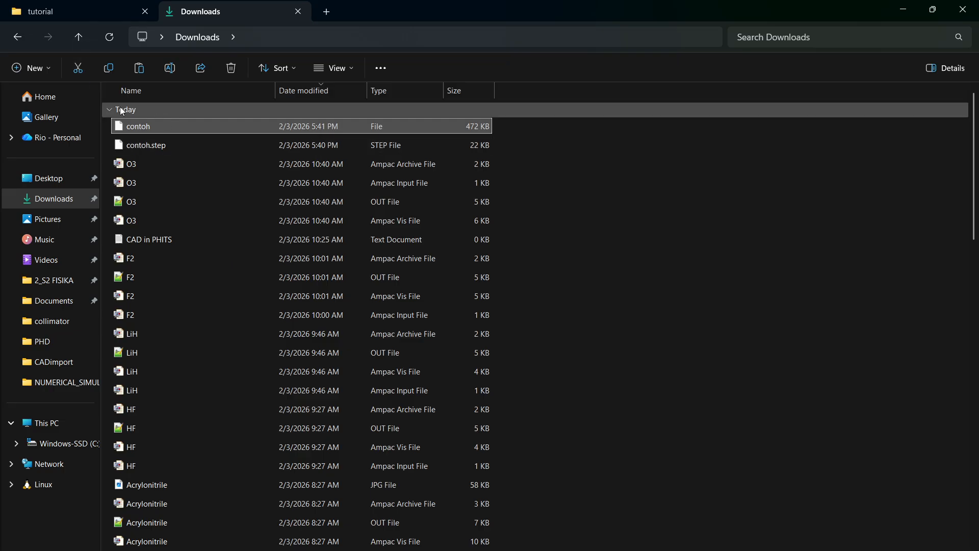
left_click(78, 71)
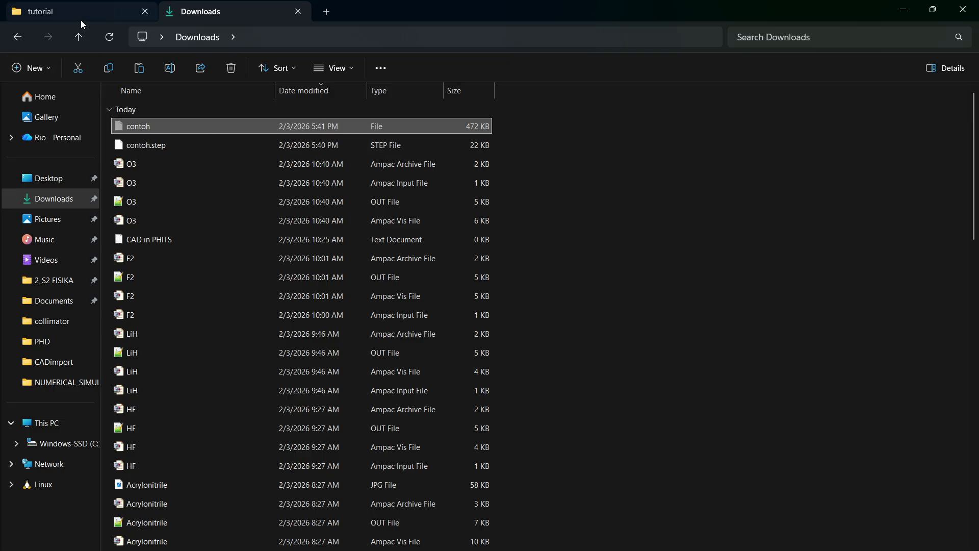
left_click(77, 17)
left_click(139, 68)
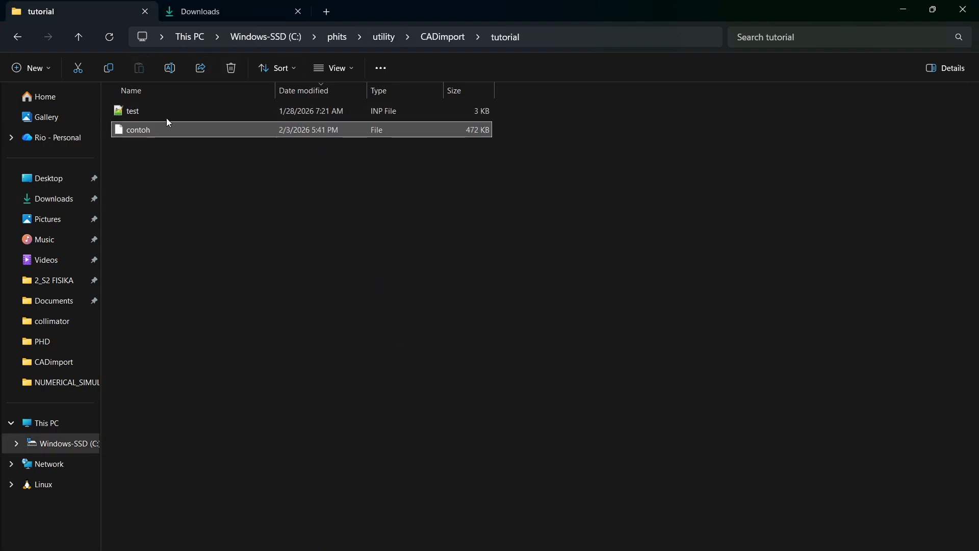
Open test.inp from the tutorial folder in Notepad++ and discard the missing contoh file from the editor.
double_click(363, 117)
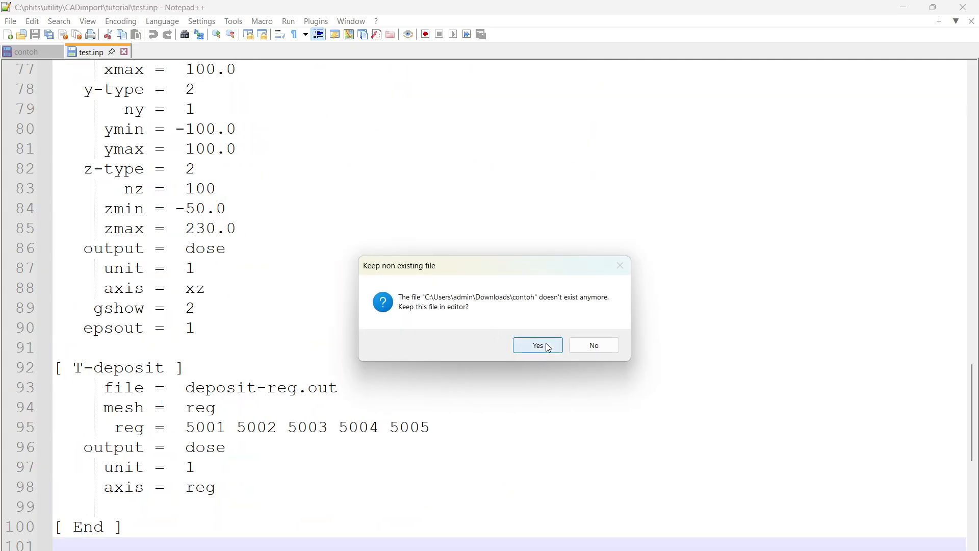
left_click(594, 345)
scroll(169, 285, "up", 20)
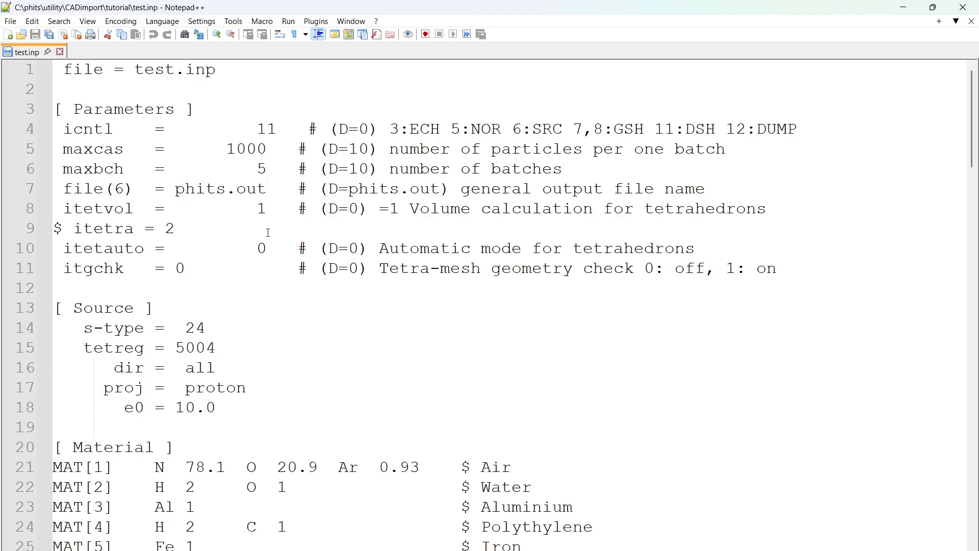
Review the material, surface, cell and T-3Dshow sections of test.inp, and look in the CADimport folder for the referenced snowman.bdf file.
scroll(268, 232, "down", 13)
scroll(266, 230, "up", 7)
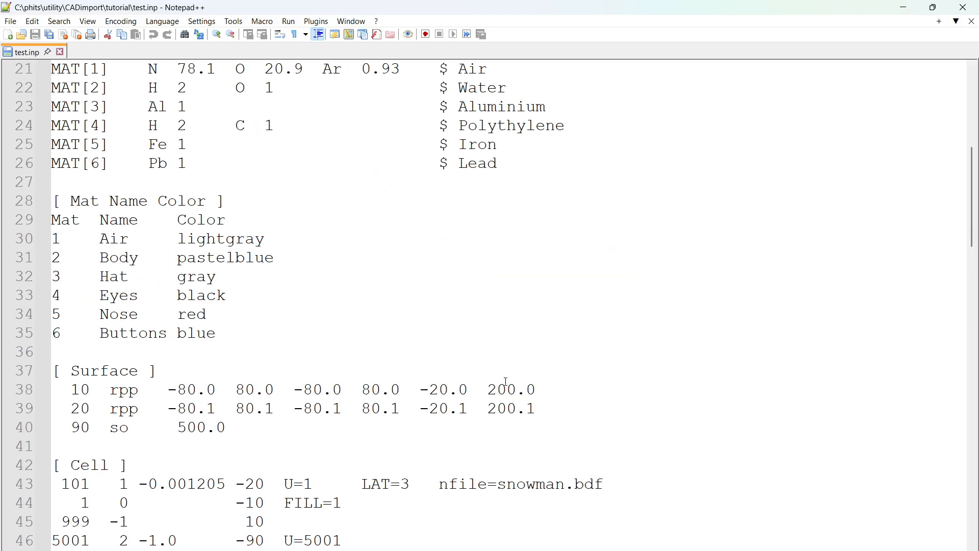
scroll(517, 390, "down", 7)
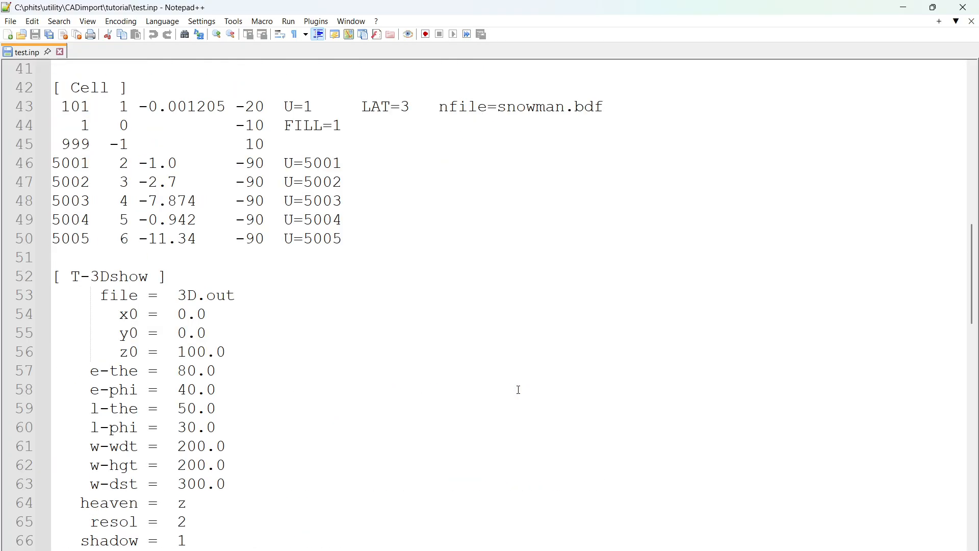
scroll(520, 393, "up", 7)
scroll(563, 437, "up", 1, "ctrl")
scroll(564, 352, "down", 7)
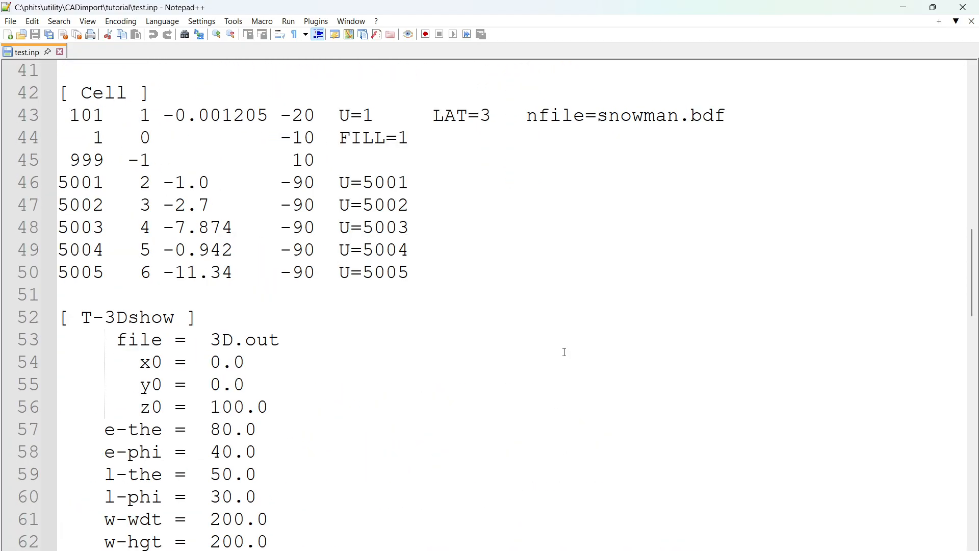
left_click_drag(970, 301, 969, 273)
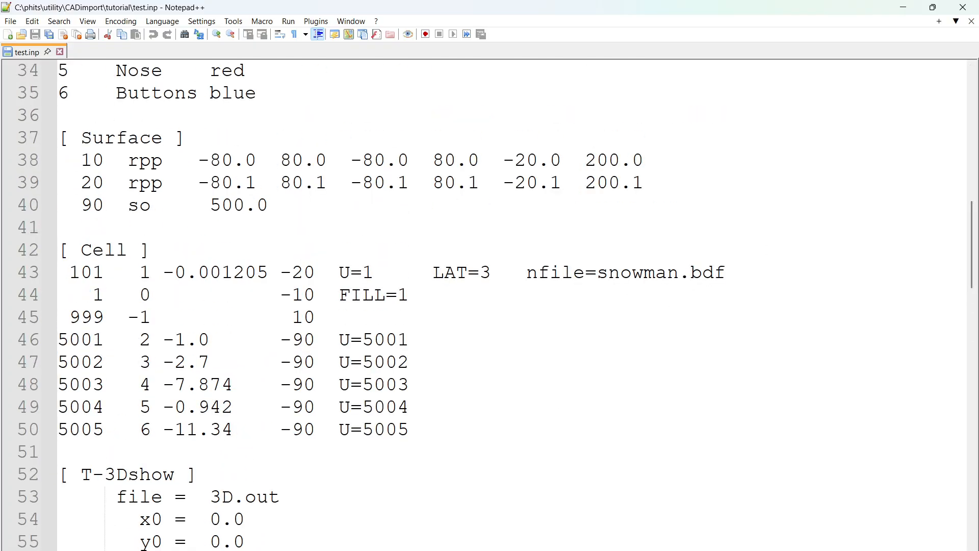
key("alt+Tab")
left_click(441, 39)
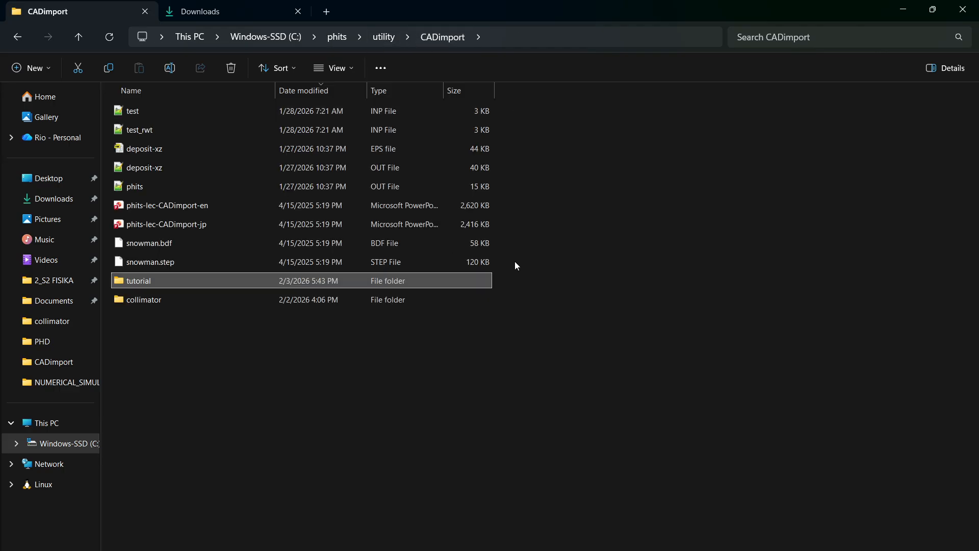
left_click(721, 280)
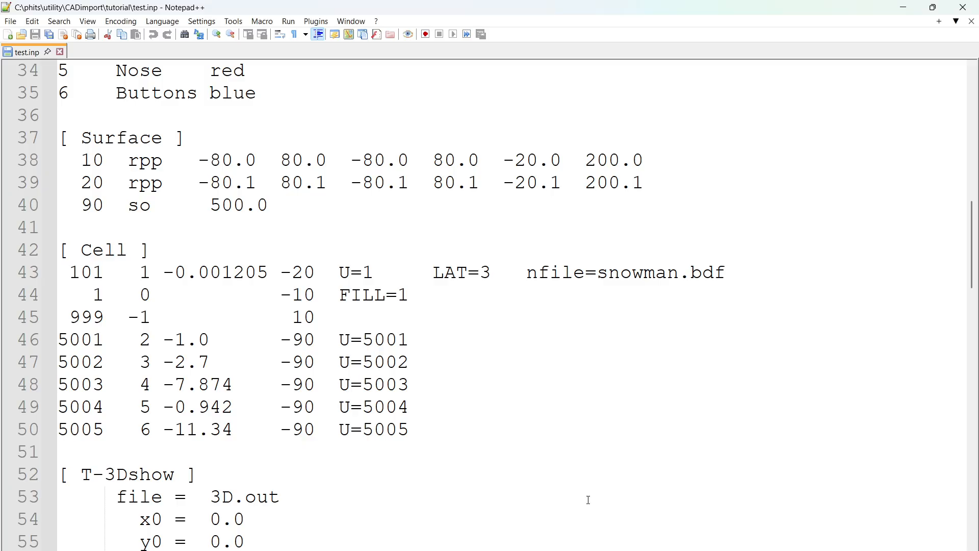
In cell 101, replace snowman.bdf with contoh as the nfile, add TSFAC=0.001, and save test.inp.
left_click_drag(600, 276, 746, 269)
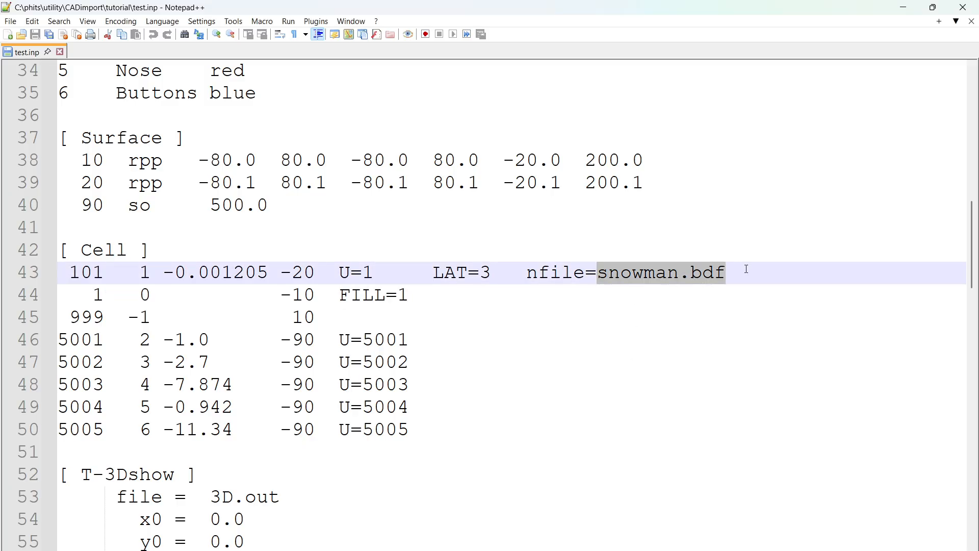
type("contoh")
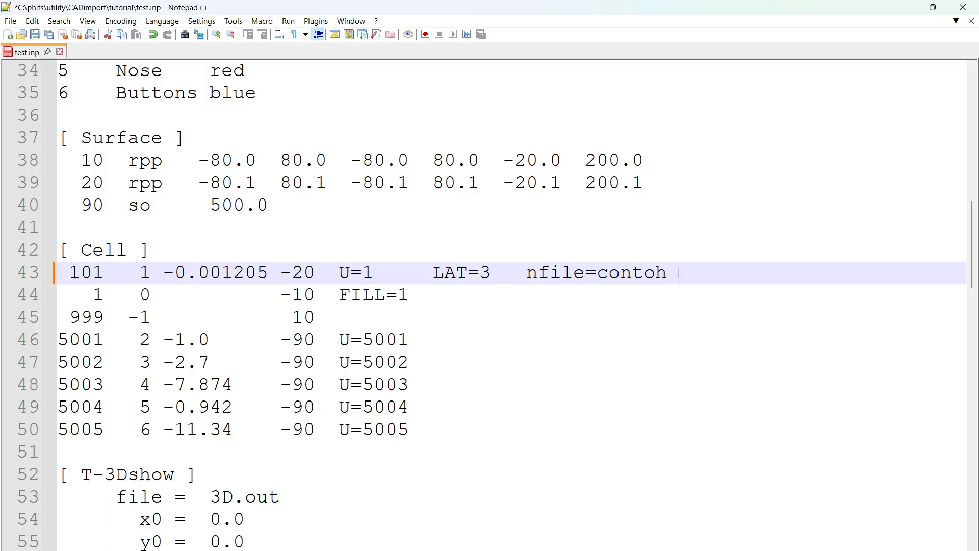
type("TSFAC=0.")
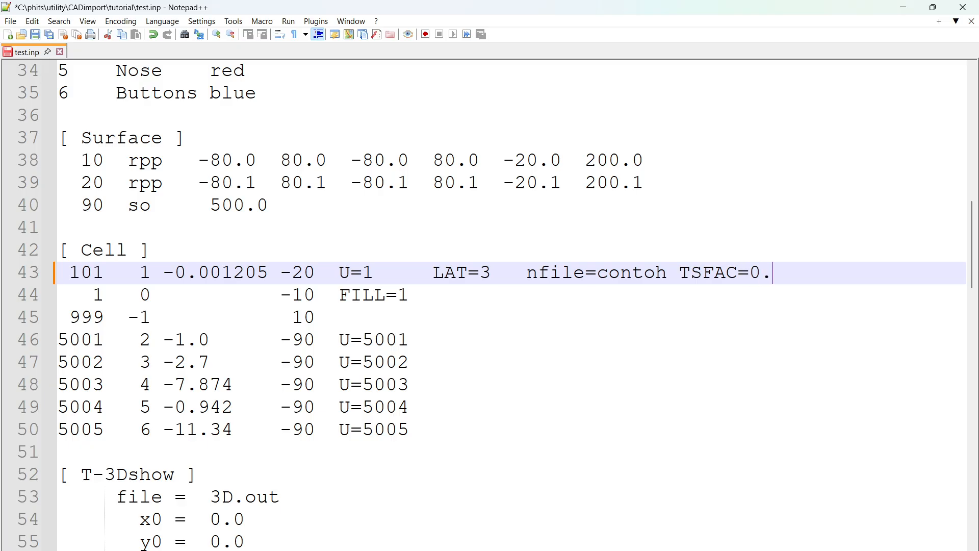
type("001")
key("ctrl+s")
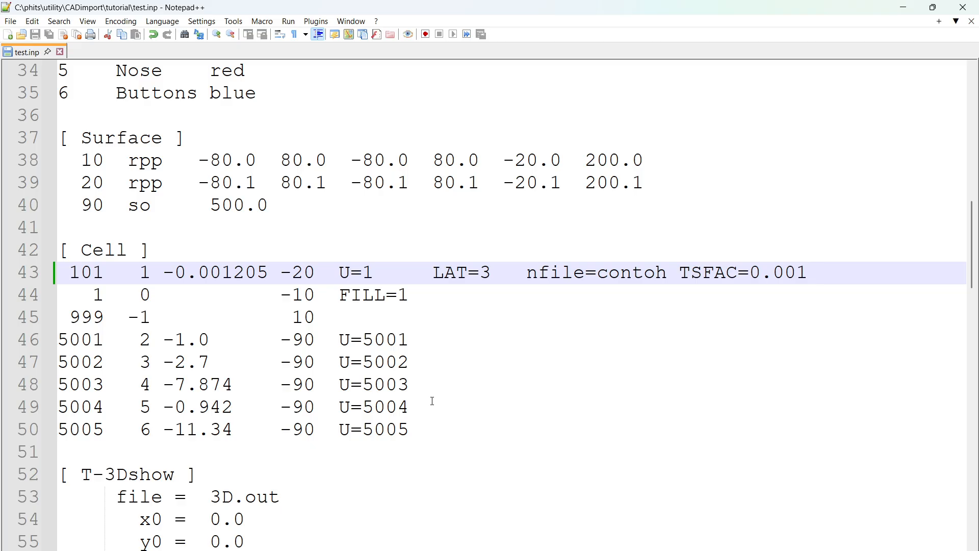
Delete the lines for cells 5003, 5004 and 5005 from the Cell section, keeping only 5001 and 5002.
double_click(371, 339)
left_click(365, 362)
double_click(371, 362)
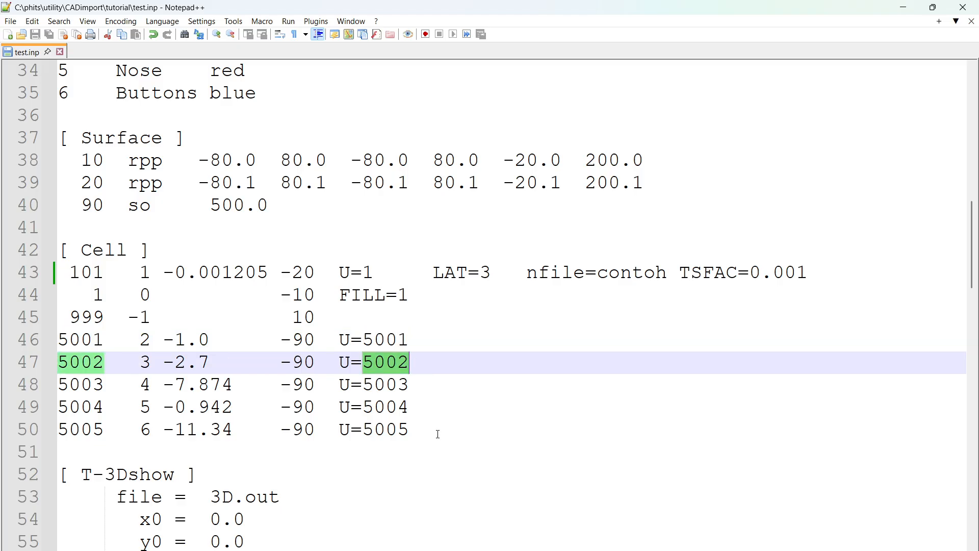
left_click_drag(437, 430, 48, 382)
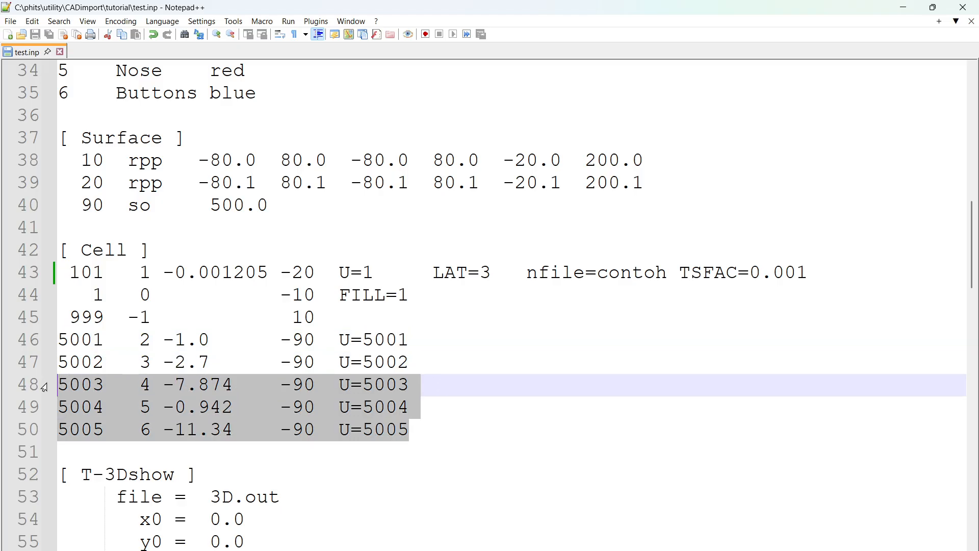
key("Delete")
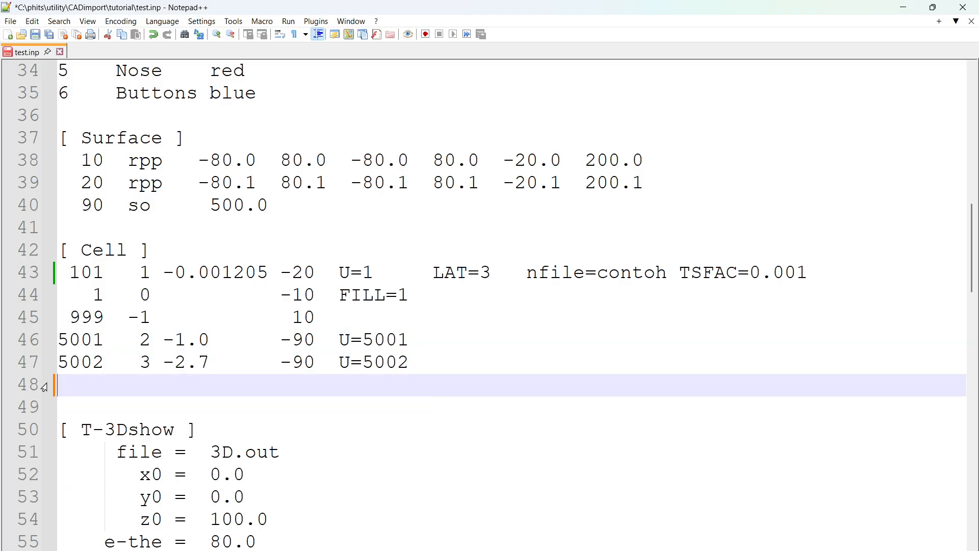
key("BackSpace")
Remove regions 5003, 5004 and 5005 from the reg list of the T-deposit section that outputs deposit-reg.out.
scroll(384, 199, "down", 20)
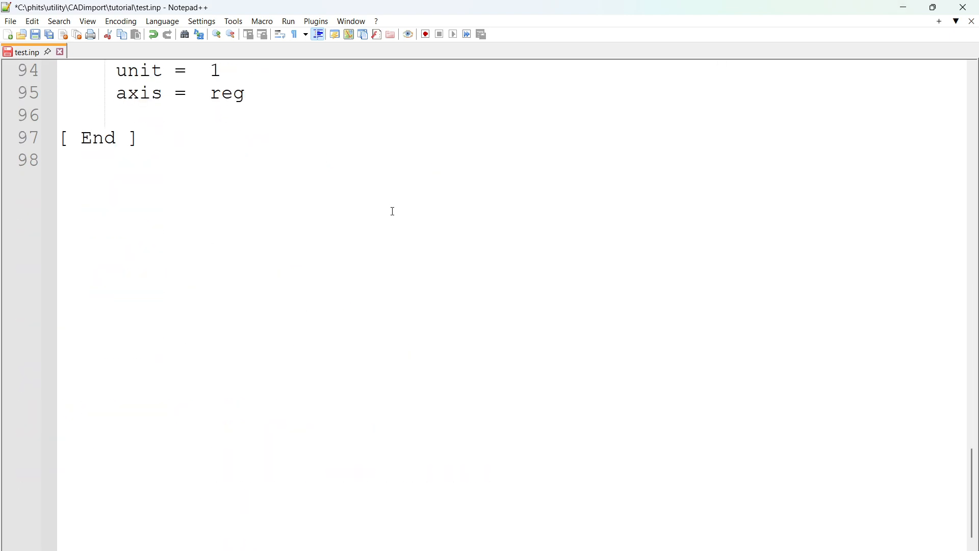
scroll(329, 442, "up", 7)
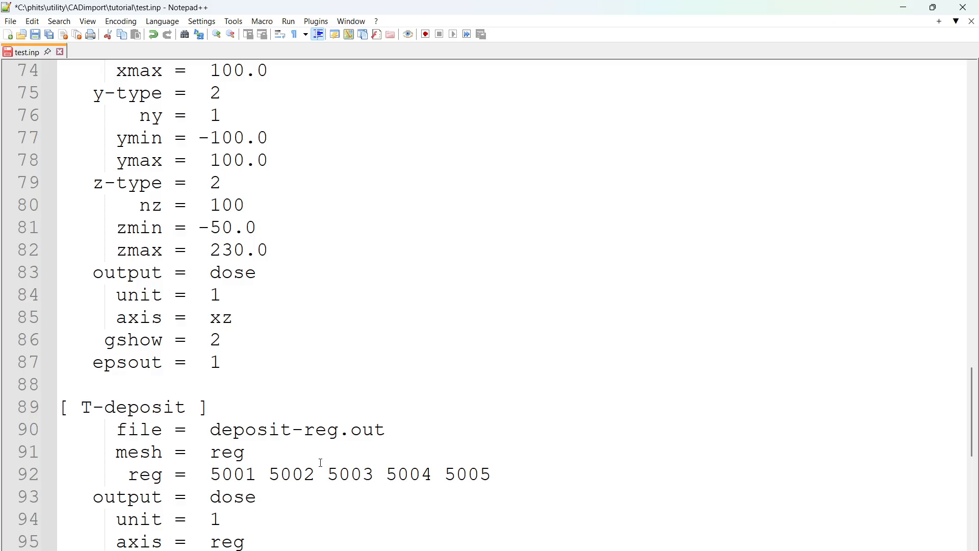
left_click_drag(317, 474, 514, 480)
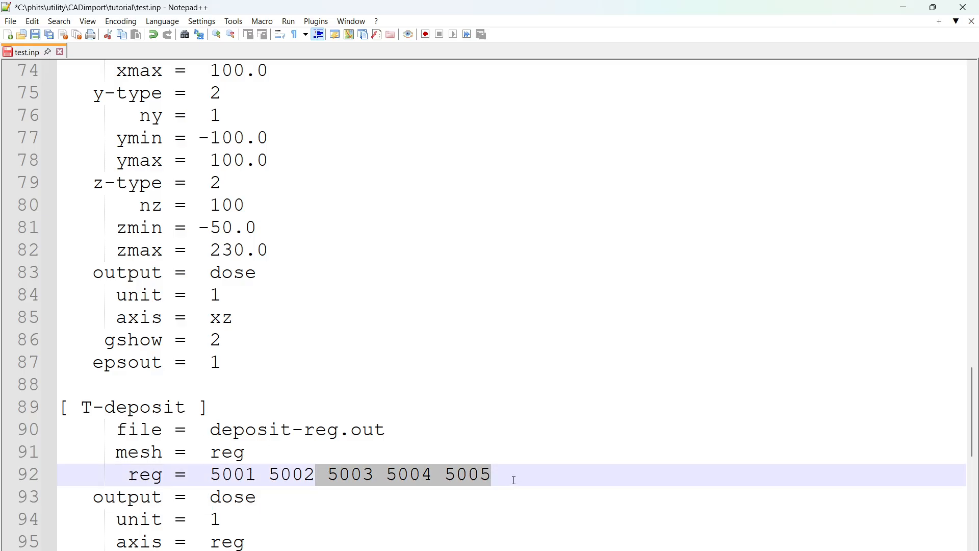
key("Delete")
Set tetreg to 5002 in the Source section and save test.inp.
scroll(285, 407, "up", 20)
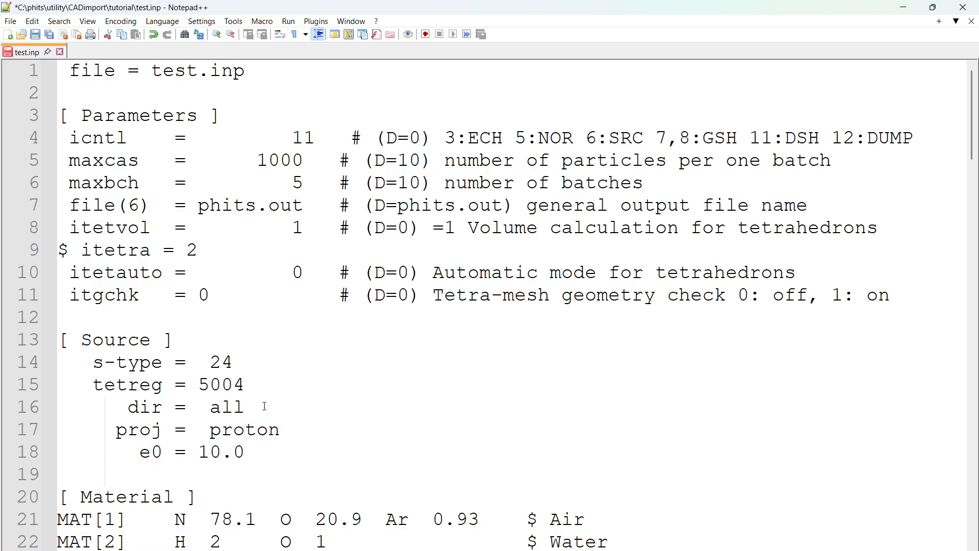
left_click(256, 388)
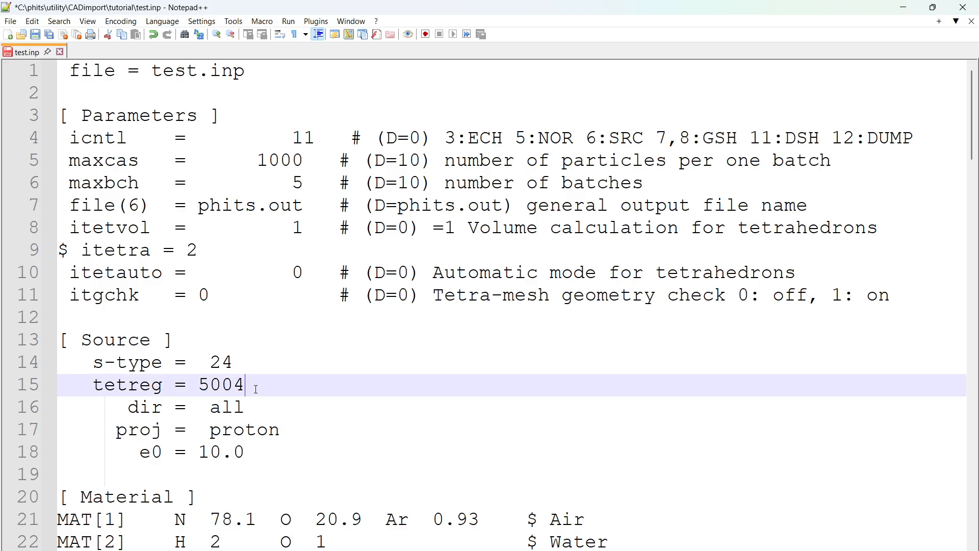
key("BackSpace")
type("2")
key("ctrl+s")
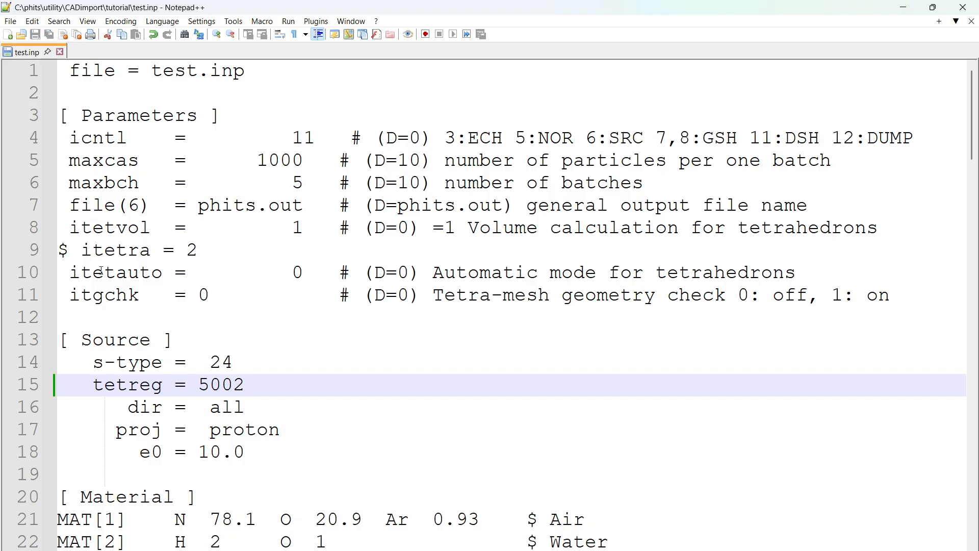
Bookmark the icntl and itgchk lines in the Parameters section.
left_click(48, 297)
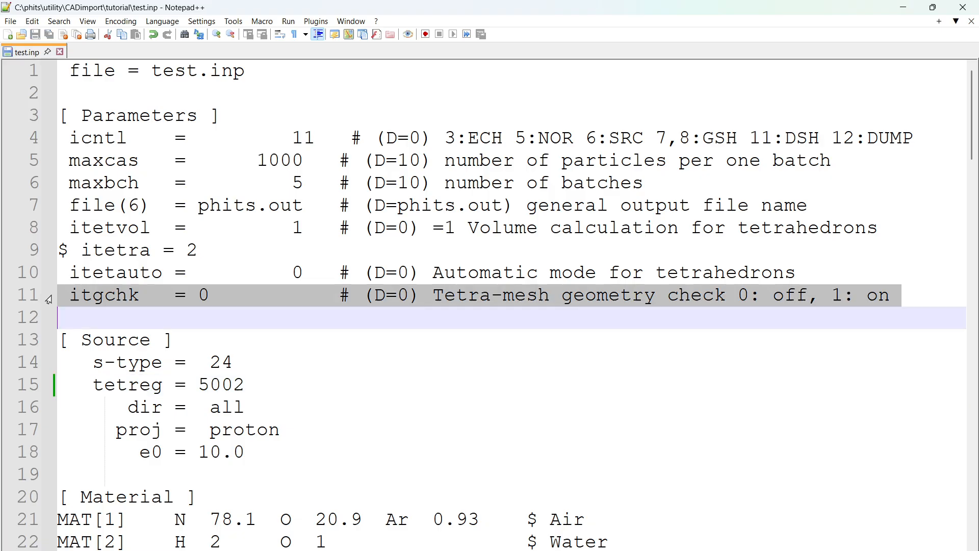
left_click(47, 297)
left_click(46, 138)
left_click(275, 297)
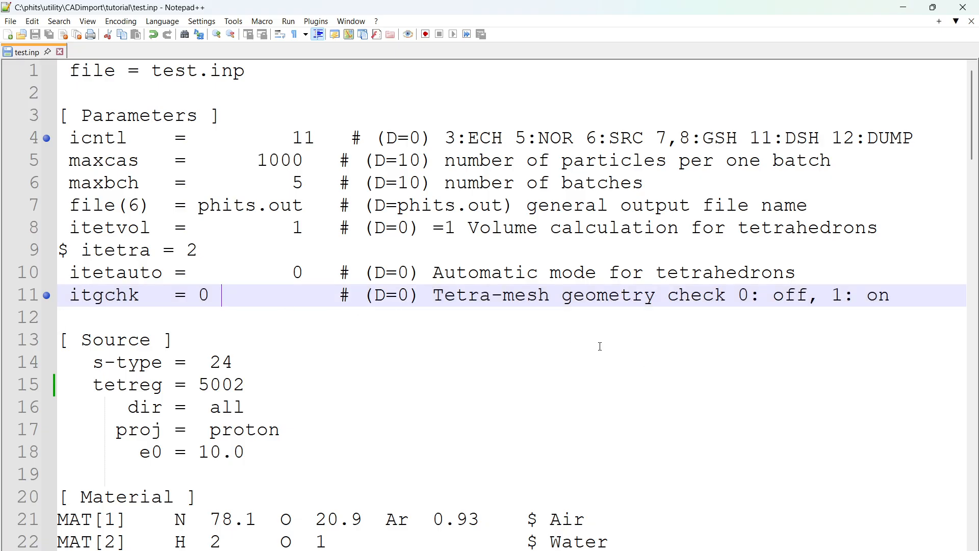
Turn on the tetra-mesh geometry check by setting itgchk to 1, and run the saved test.inp in PHITS.
left_click_drag(430, 296, 668, 297)
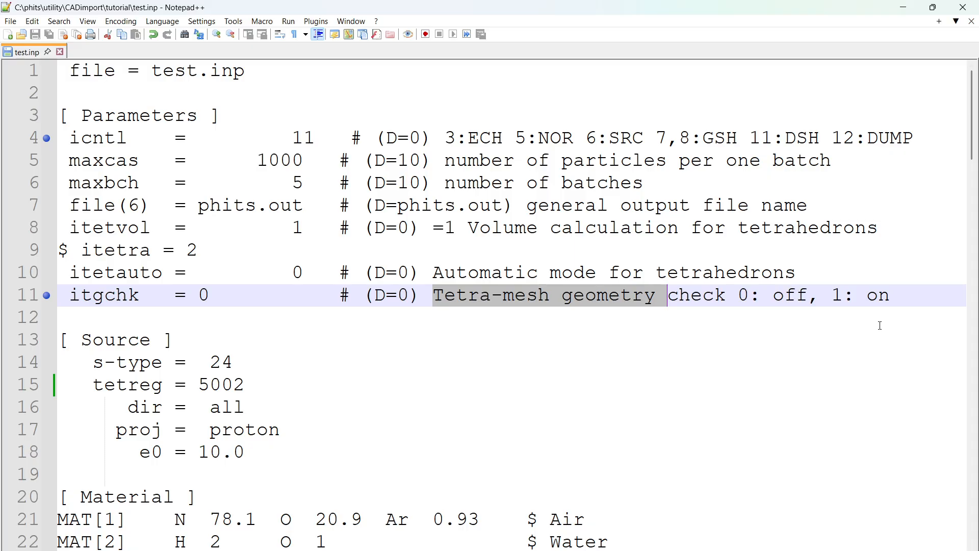
left_click(210, 296)
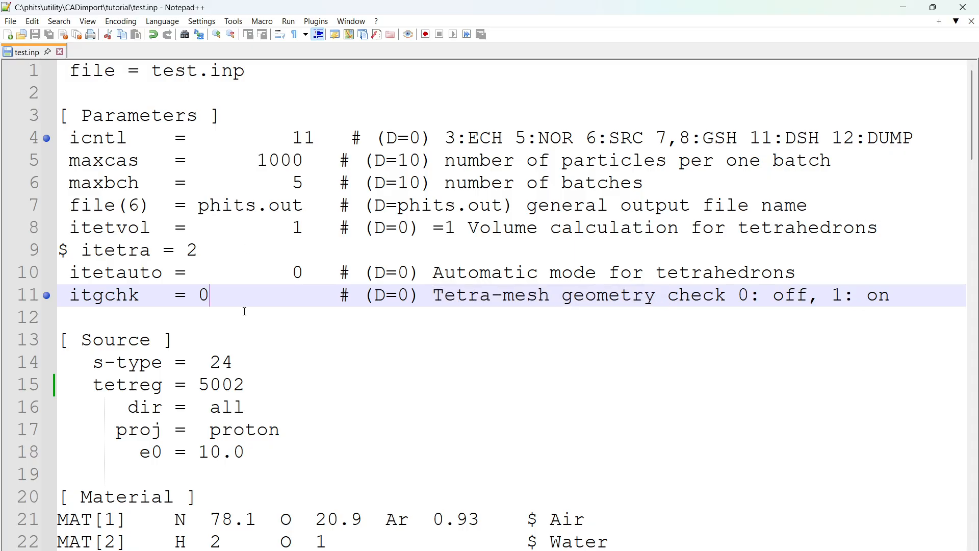
key("BackSpace")
type("1")
key("ctrl+s")
key("F5")
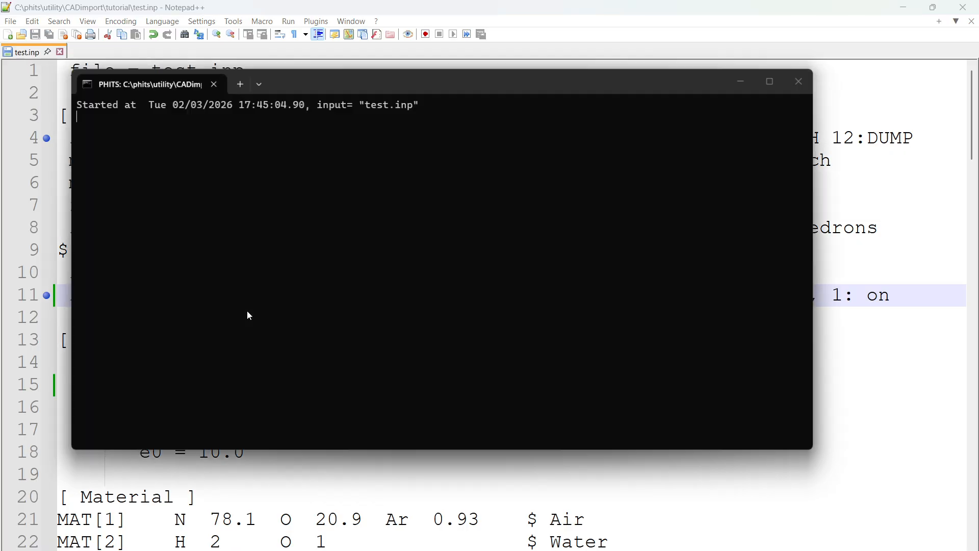
Enlarge the PHITS console to read the tetrahedral-mesh geometry check report, and dismiss the console.
left_click(777, 78)
scroll(171, 193, "up", 2, "ctrl")
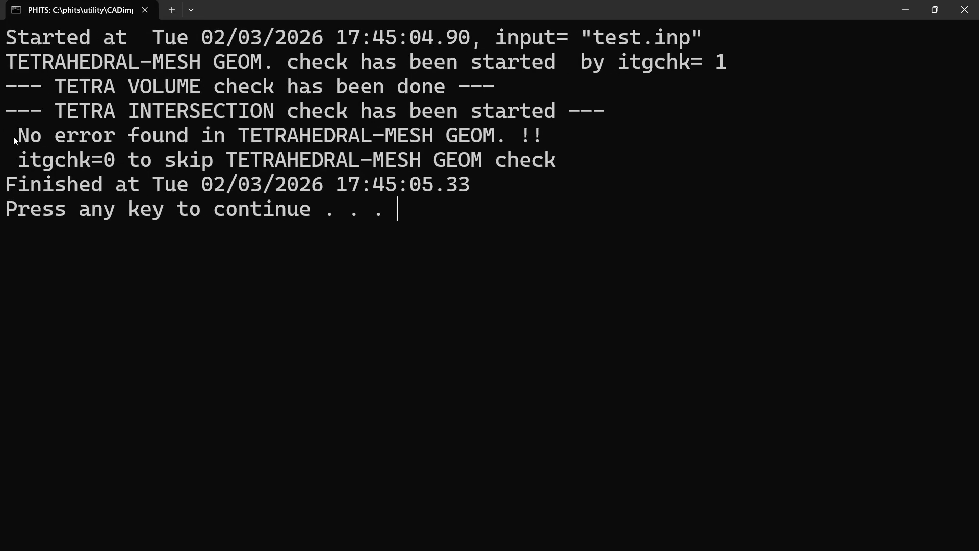
left_click_drag(15, 137, 427, 146)
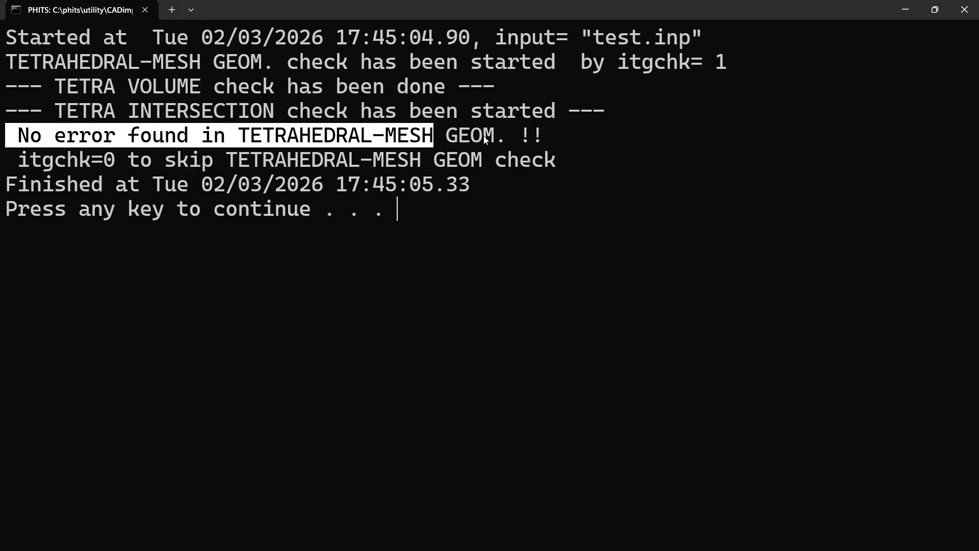
left_click(520, 194)
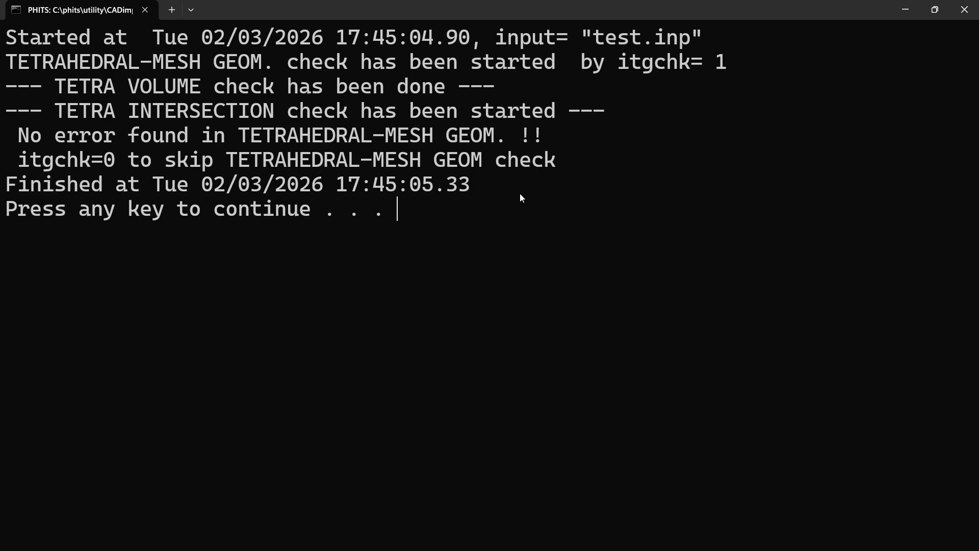
key("Return")
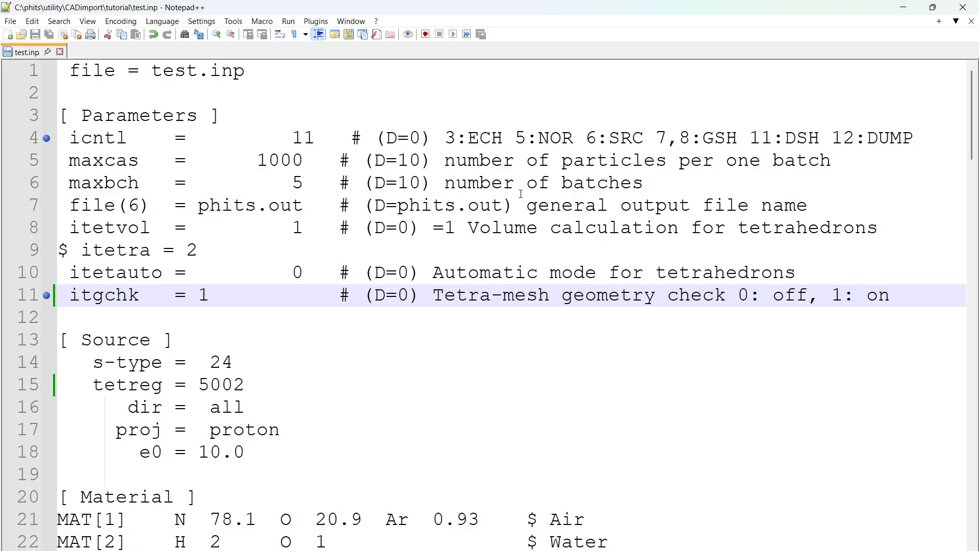
Set itgchk back to 0 in the Parameters section and save test.inp.
scroll(623, 271, "down", 1, "ctrl")
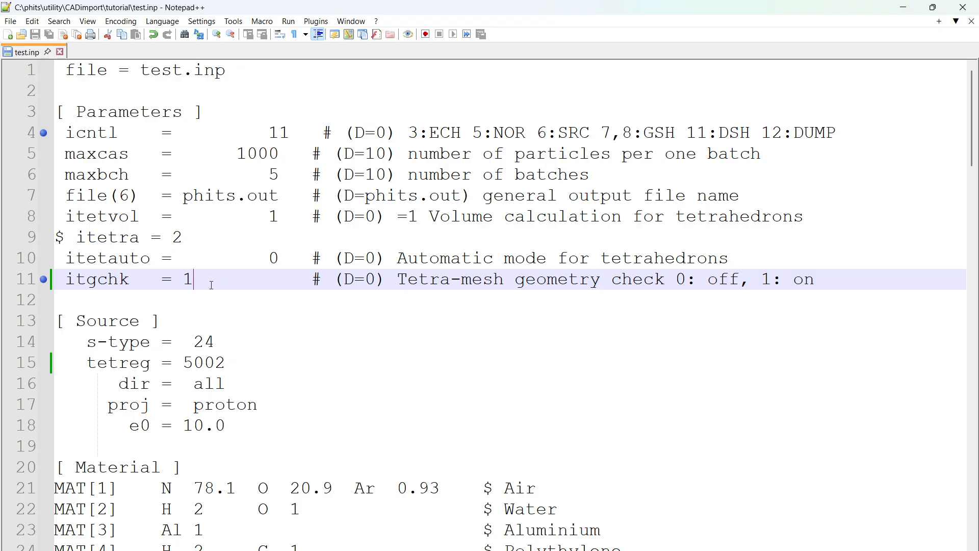
key("BackSpace")
type("0")
key("ctrl+s")
Check the T-3Dshow section and run test.inp in PHITS with icntl 11 to draw the 3D geometry.
scroll(286, 296, "down", 13)
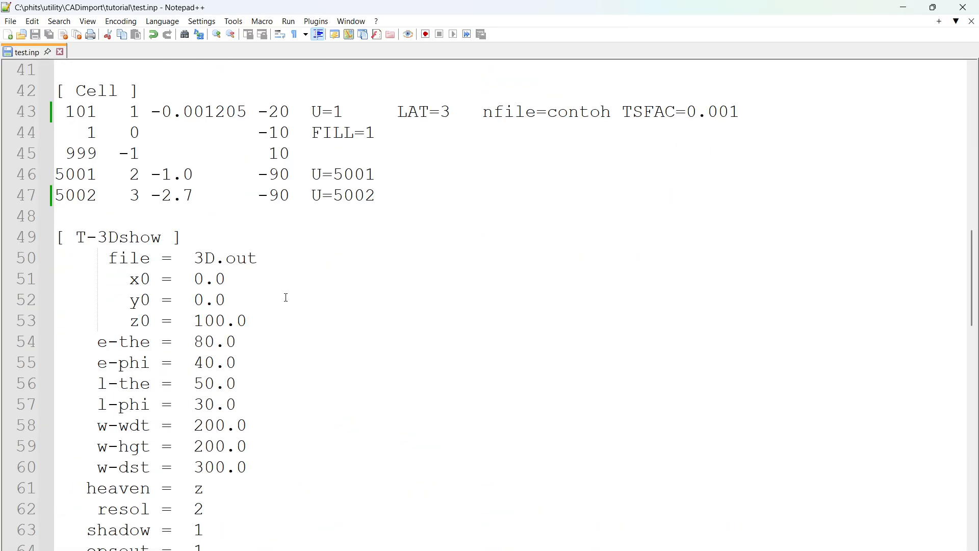
left_click_drag(81, 236, 138, 235)
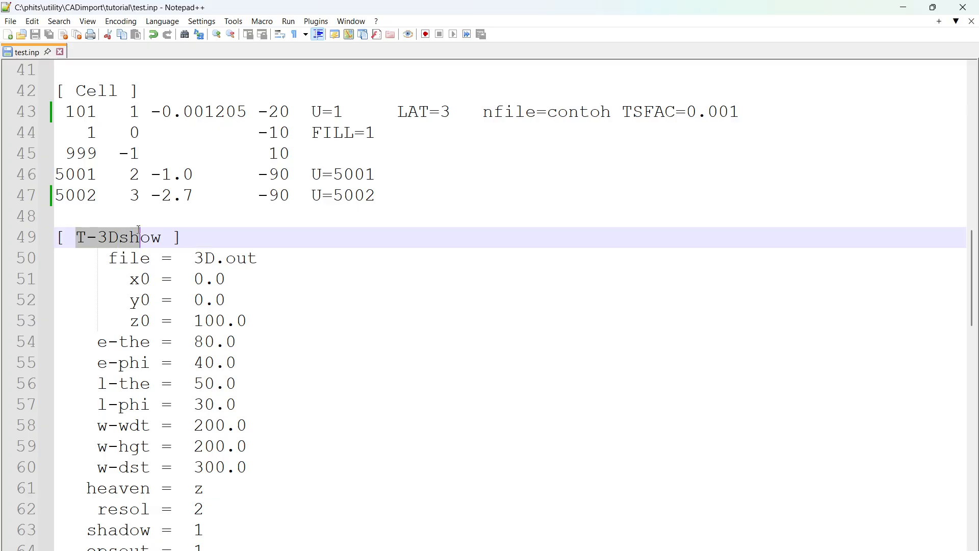
key("ctrl+Home")
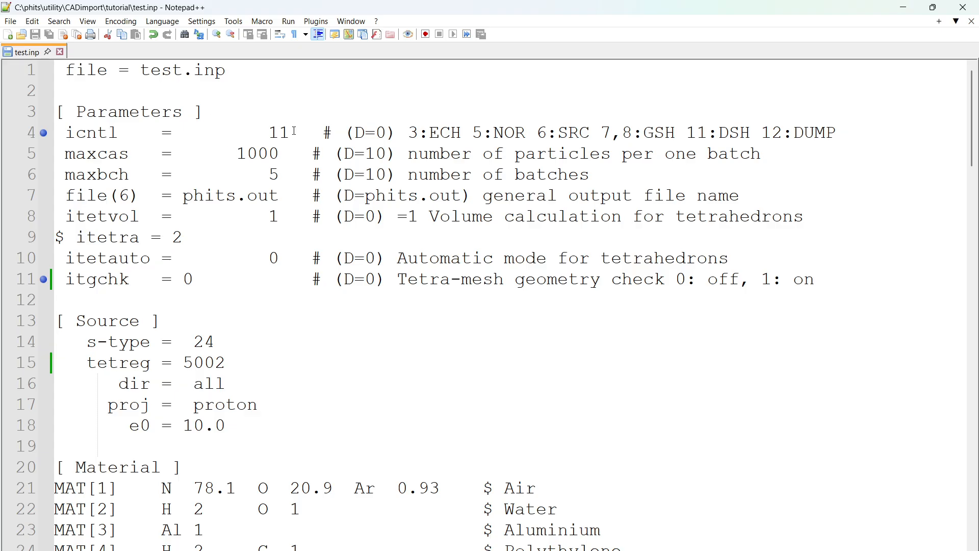
left_click(343, 175)
key("F6")
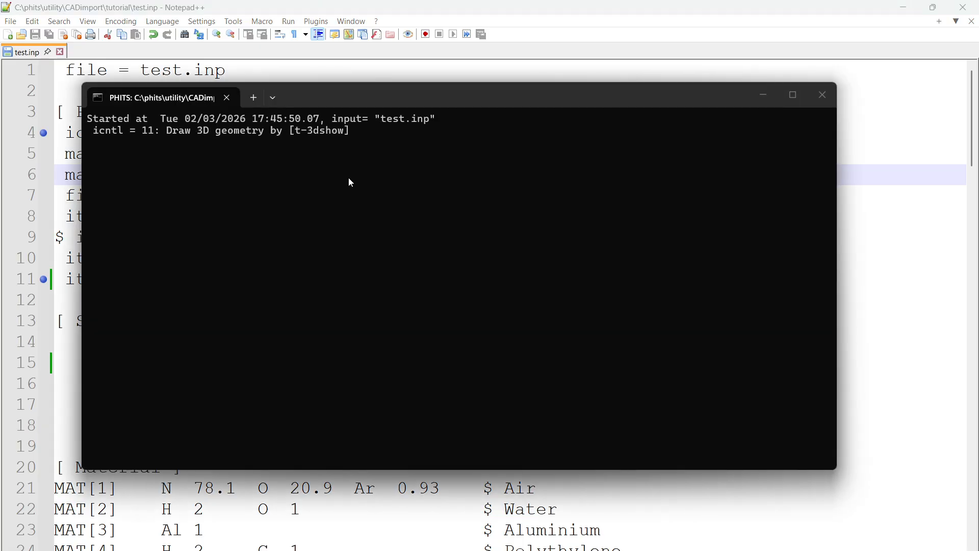
Dismiss the PHITS console and open the 3D.eps plot from the CADimport tutorial folder.
key("Return")
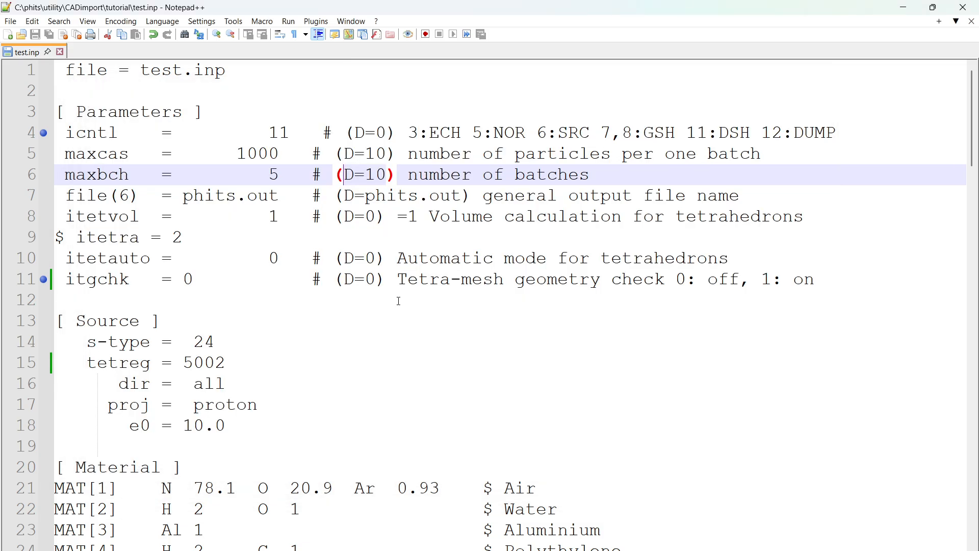
key("alt+Tab")
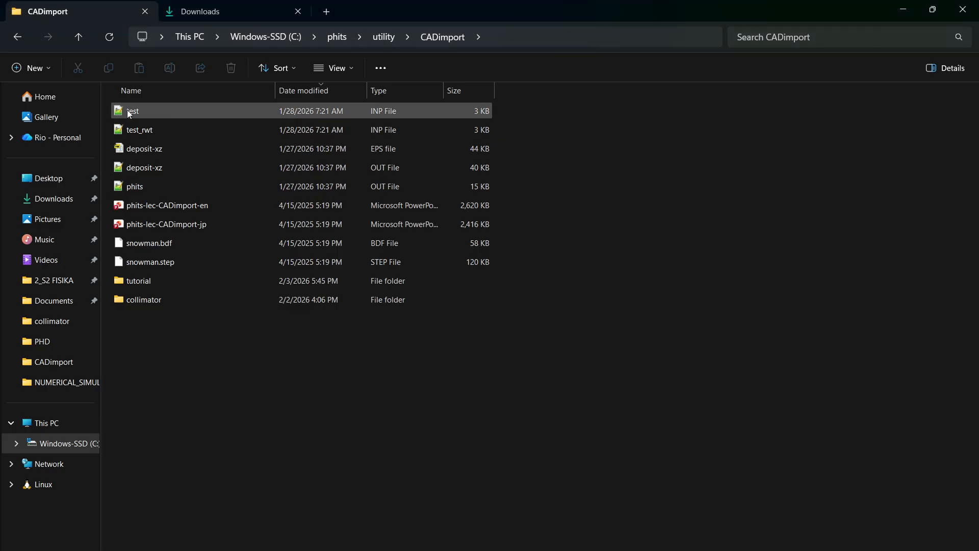
double_click(188, 281)
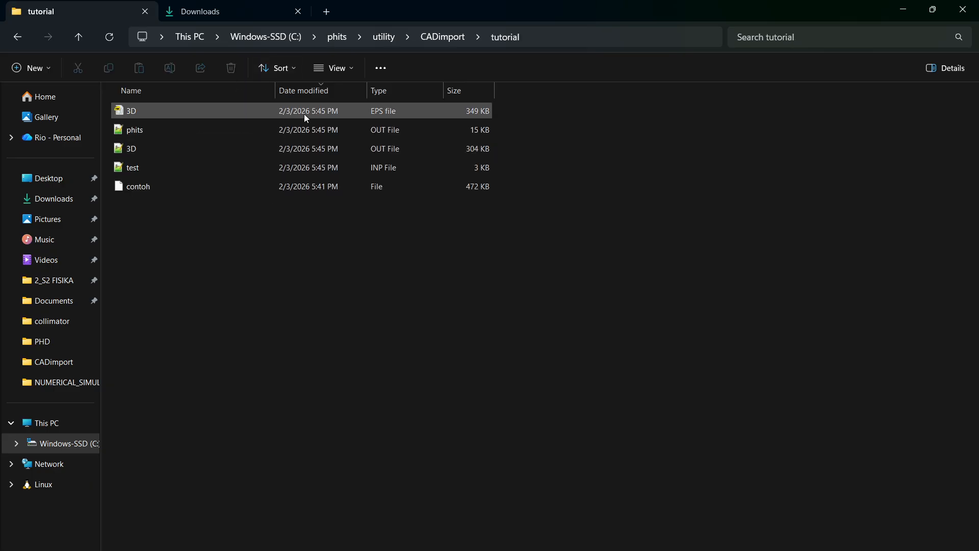
left_click(166, 107)
double_click(166, 107)
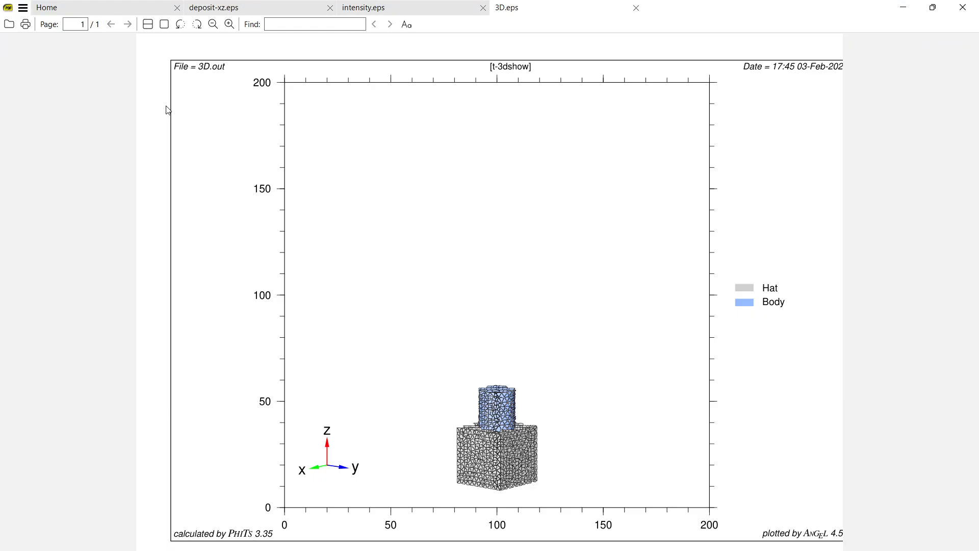
Place the 3D.eps plot and test.inp side by side, and bring the T-3Dshow section into view with smaller text.
key("super+Right")
left_click(328, 153)
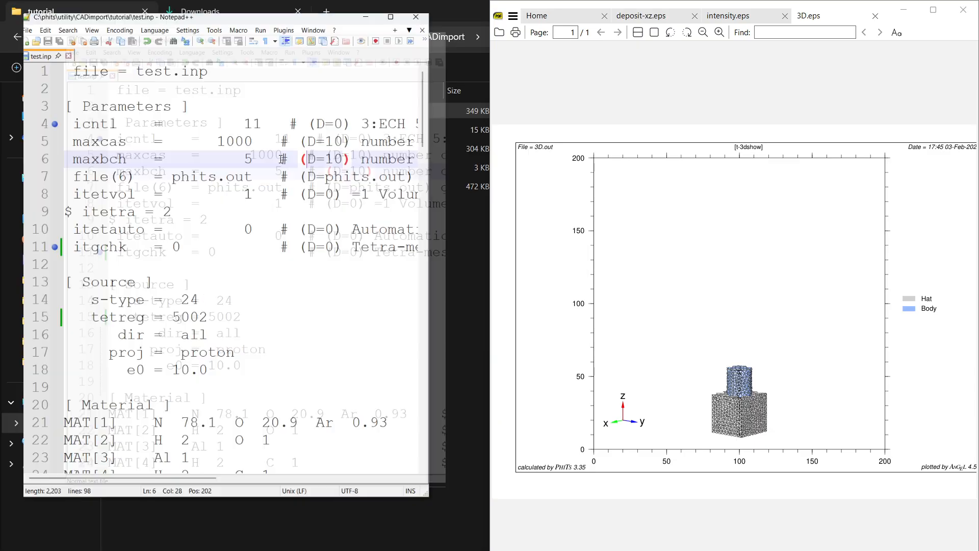
scroll(179, 249, "down", 20)
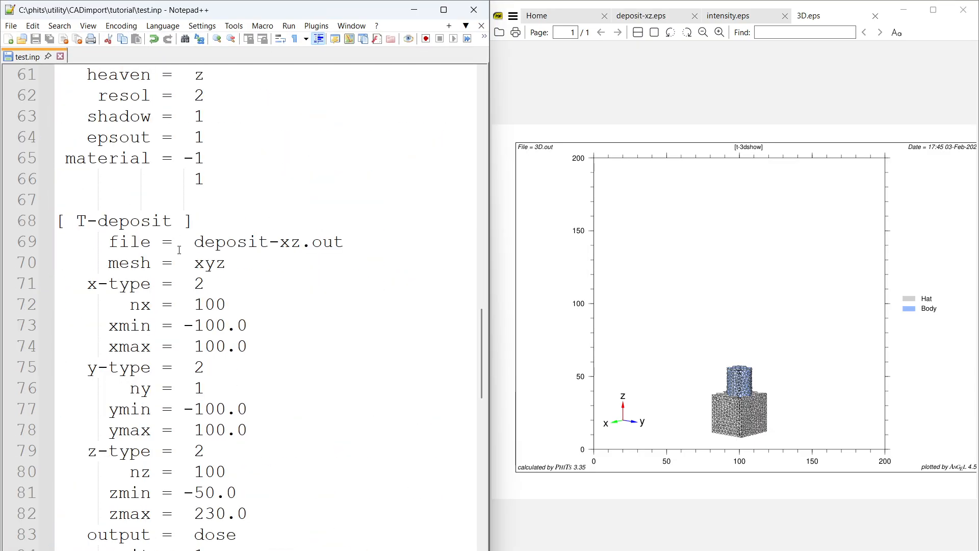
scroll(179, 250, "down", 2, "ctrl")
left_click(179, 249)
scroll(181, 250, "down", 3, "ctrl")
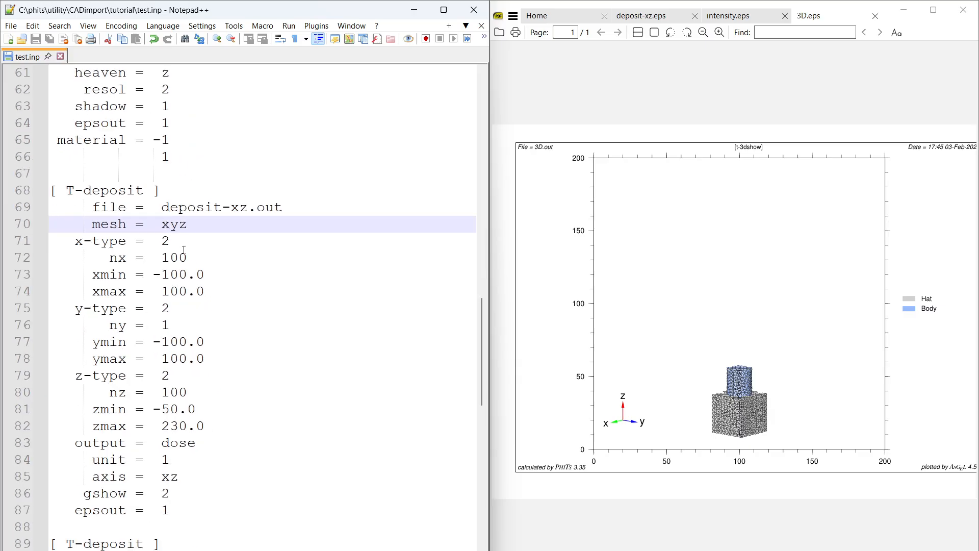
scroll(185, 250, "up", 7)
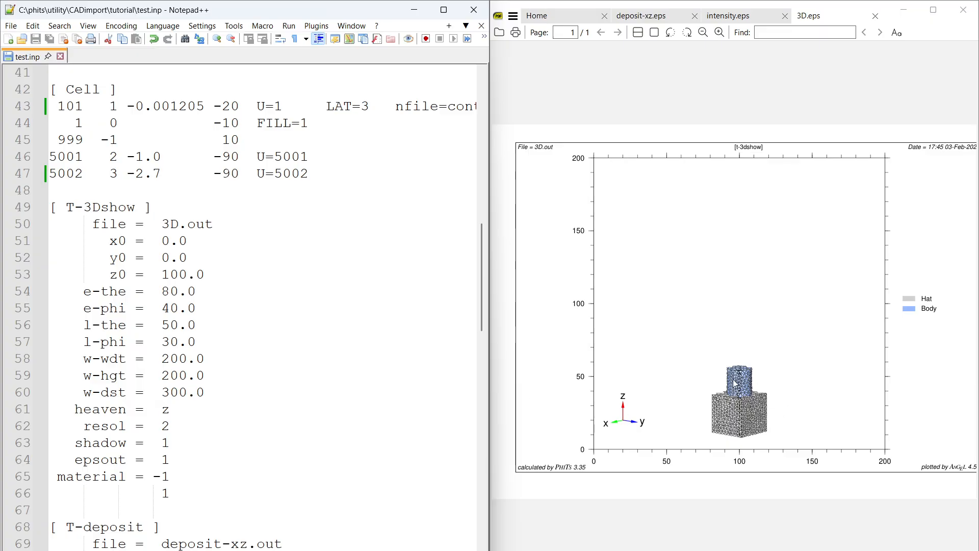
Set the view window width w-wdt to 50.0 in the T-3Dshow section.
left_click(218, 384)
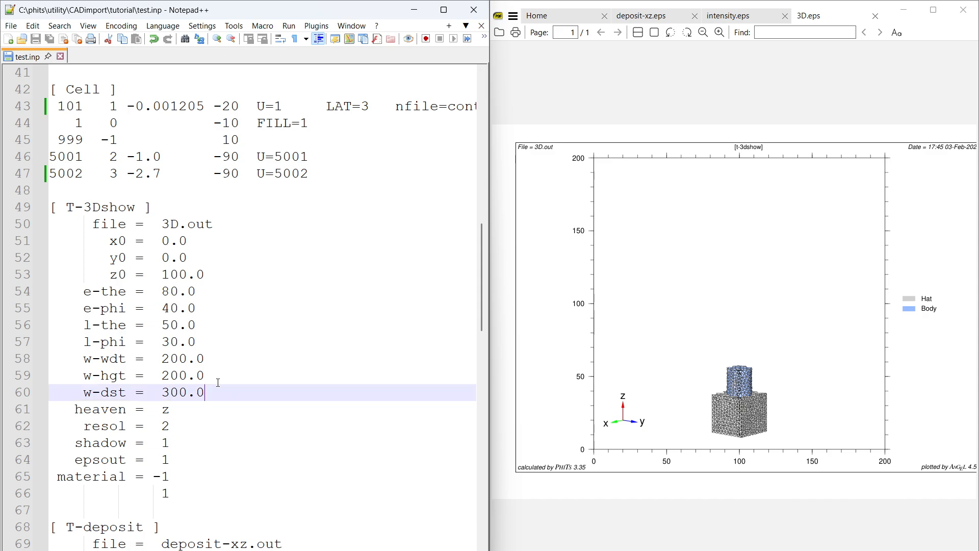
left_click_drag(218, 384, 50, 224)
left_click(207, 276)
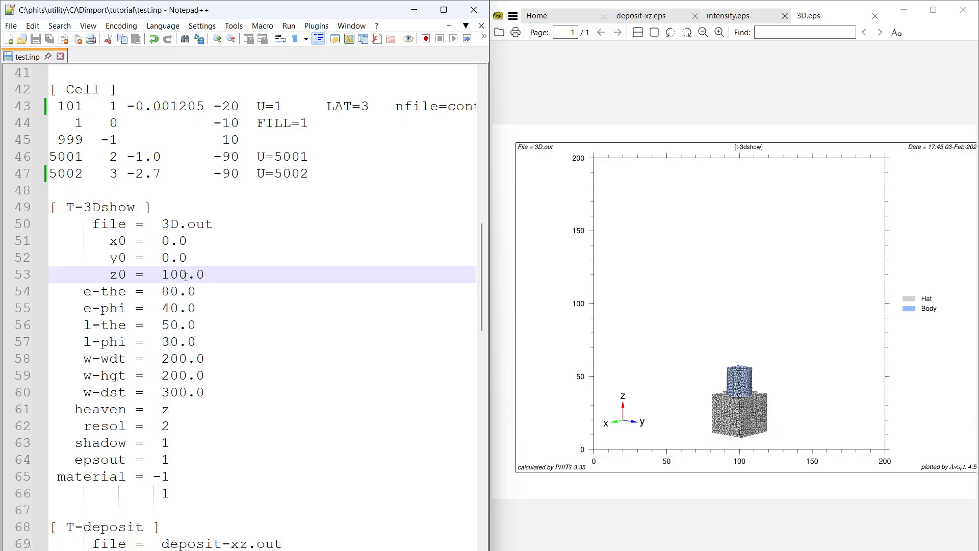
left_click(188, 359)
left_click(170, 360)
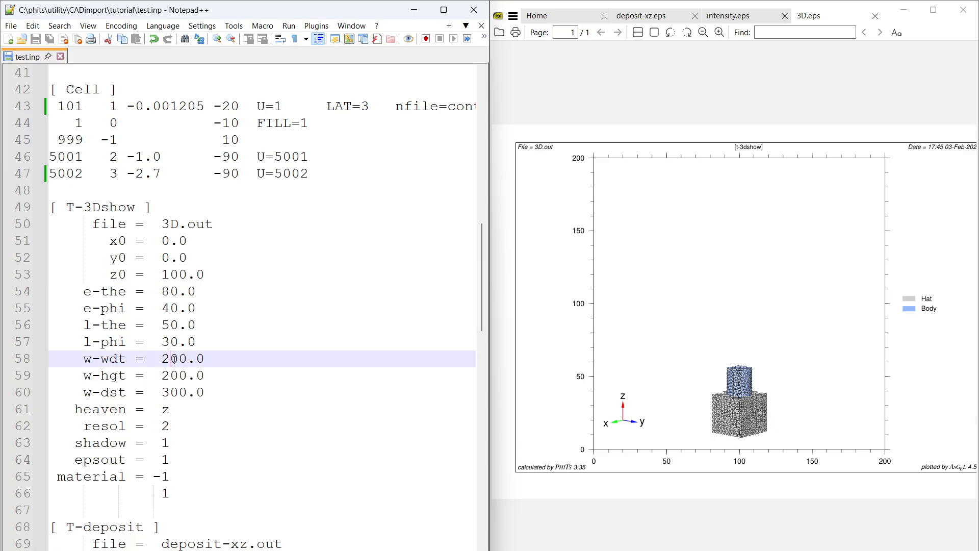
key("Right")
key("BackSpace")
key("BackSpace")
type("5")
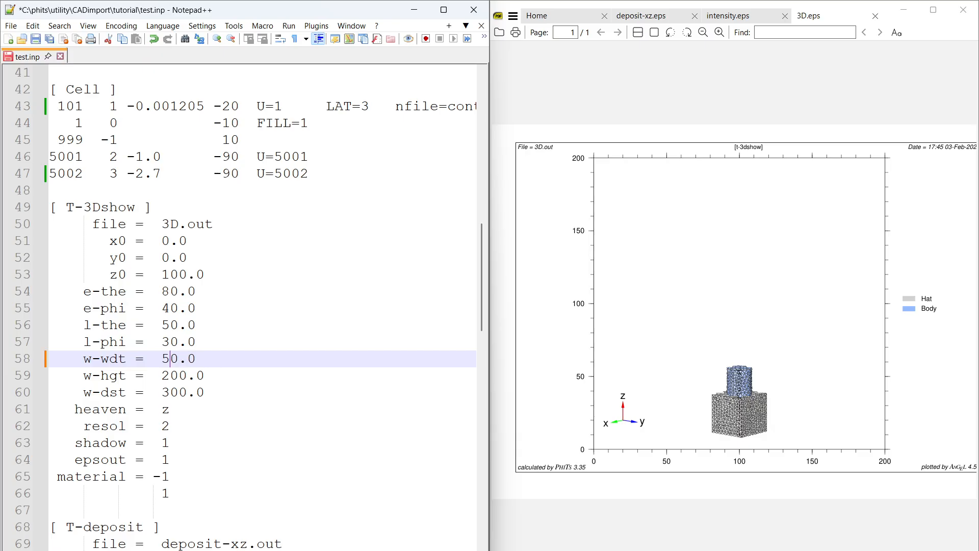
Set the window height w-hgt to 50.0, then save test.inp and redraw the 3D geometry in PHITS.
key("Down")
key("BackSpace")
key("BackSpace")
type("5")
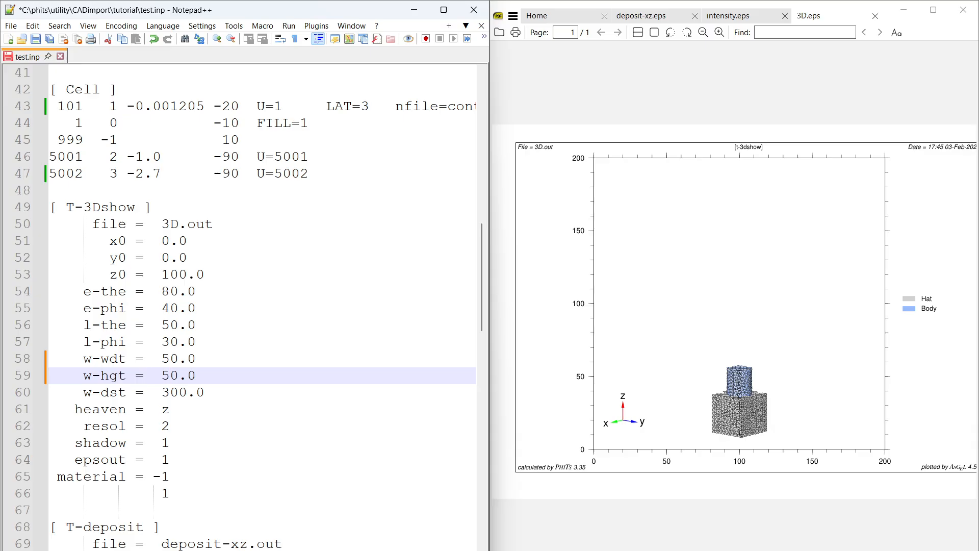
key("ctrl+s")
key("F5")
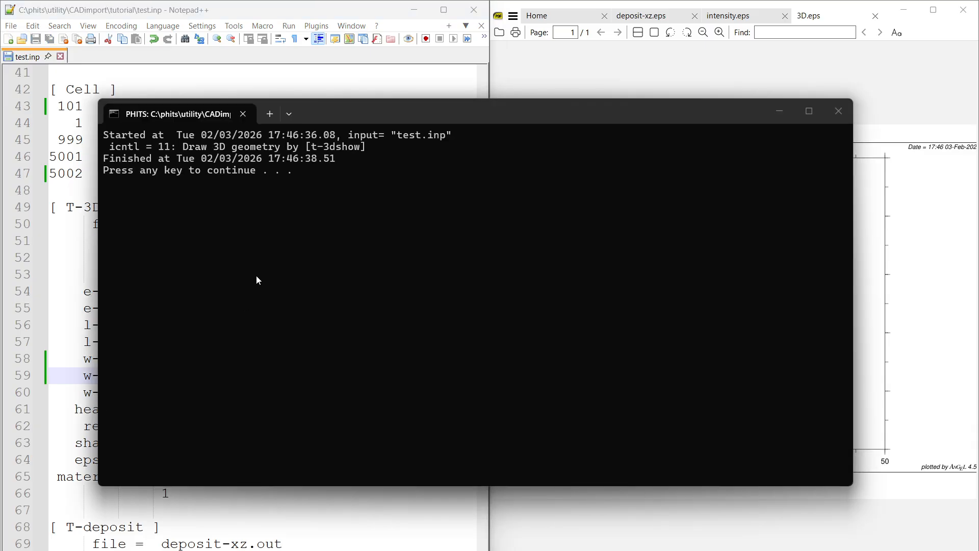
key("Return")
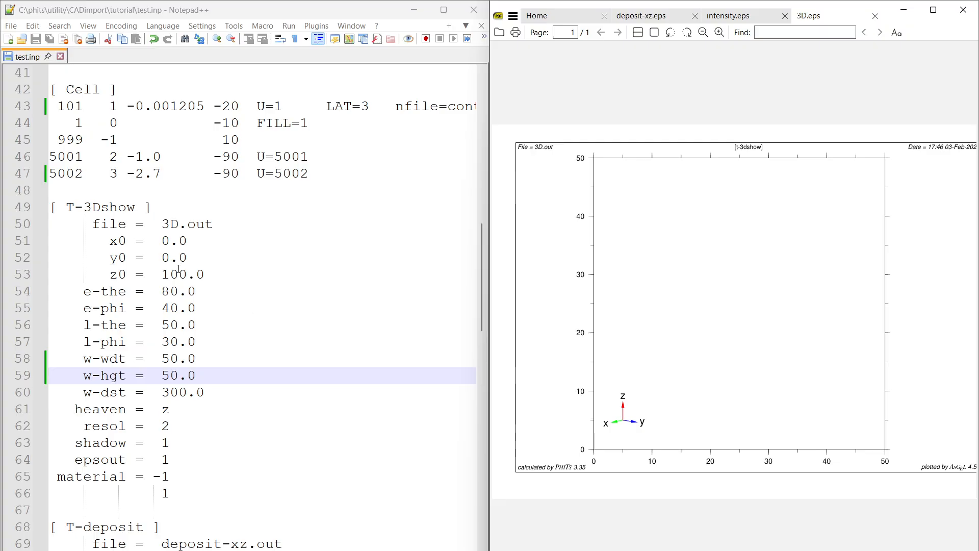
Set z0 to 0.0 in the T-3Dshow section and rerun test.inp in PHITS to redraw the geometry.
left_click(185, 274)
key("BackSpace")
key("BackSpace")
key("BackSpace")
type("0")
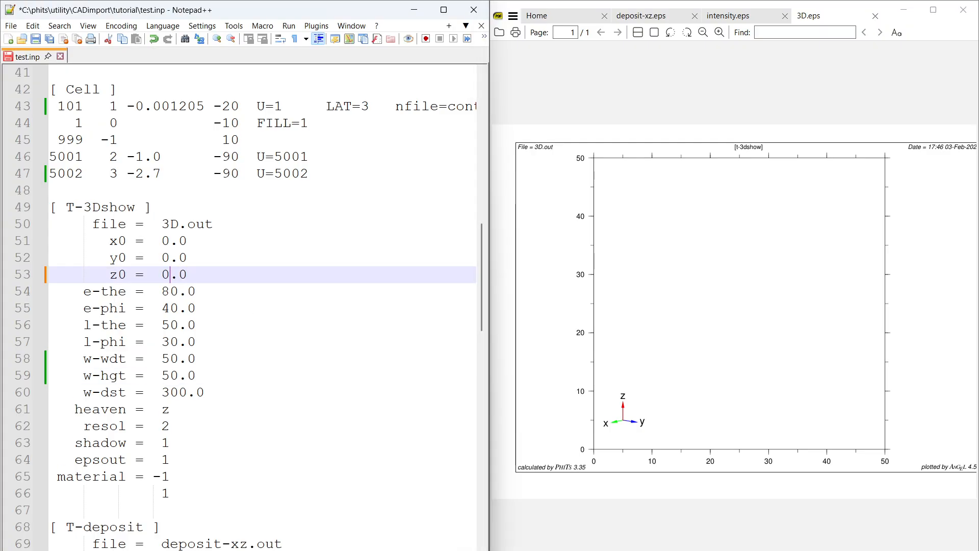
key("F5")
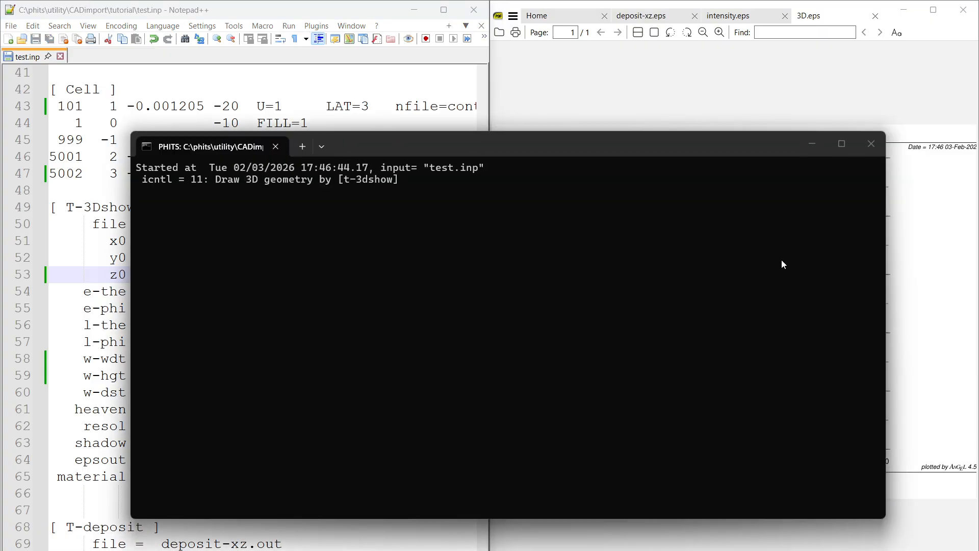
key("Return")
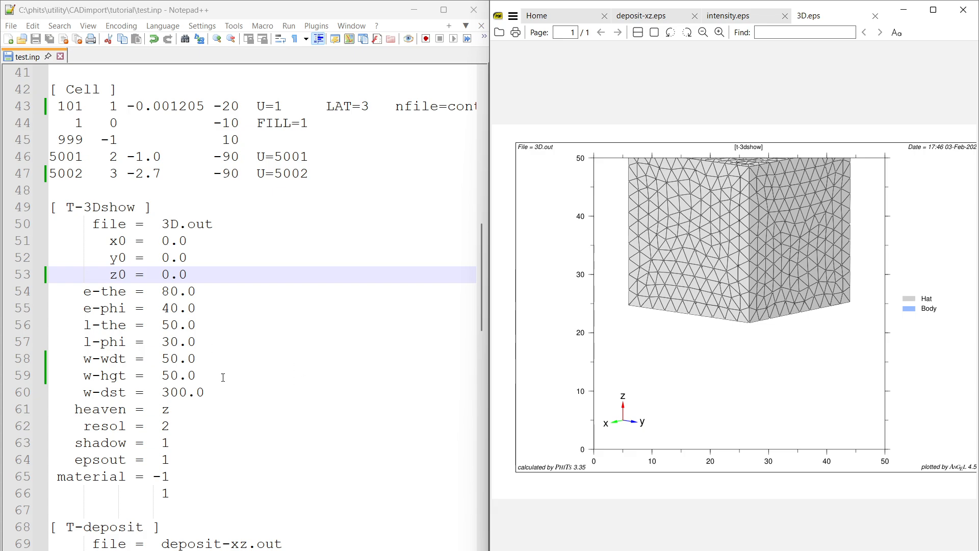
Undo the z0, w-hgt and w-wdt edits in T-3Dshow, save test.inp and run it again in PHITS.
key("ctrl+z")
key("ctrl+z")
key("ctrl+z")
key("ctrl+z")
key("ctrl+z")
key("ctrl+z")
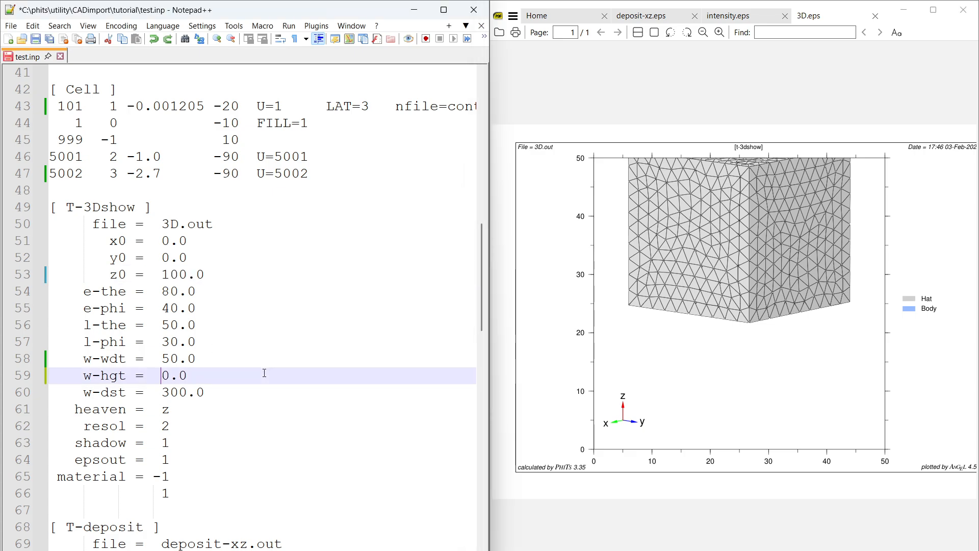
key("ctrl+z")
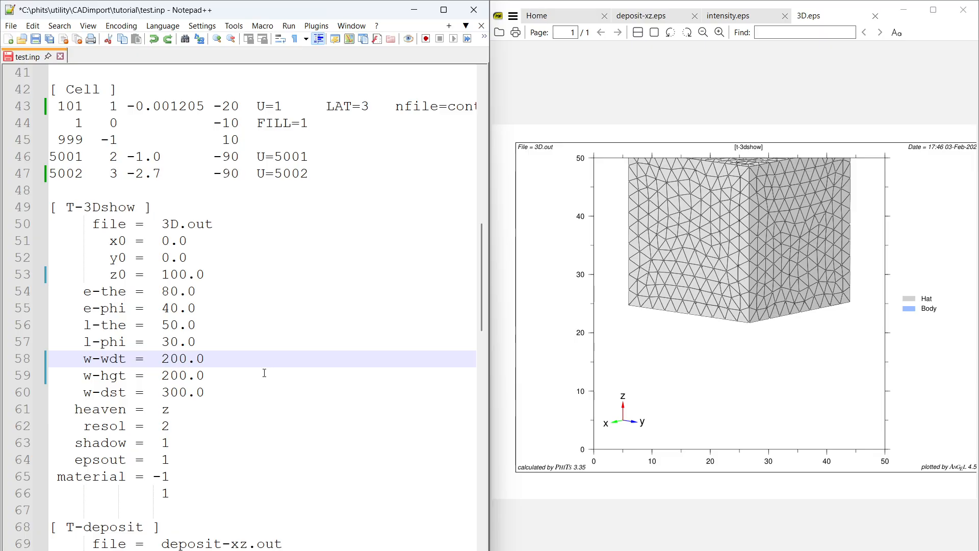
key("ctrl+s")
key("F5")
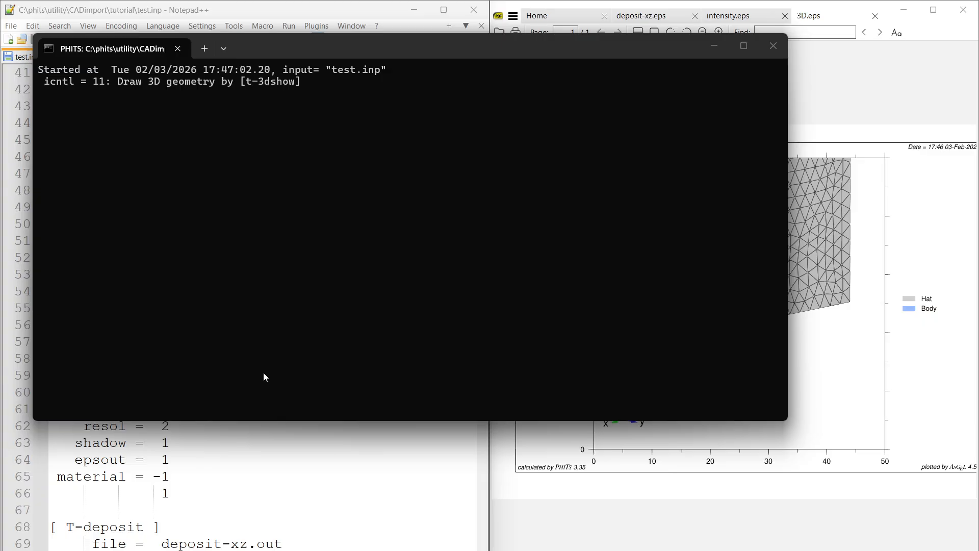
key("Return")
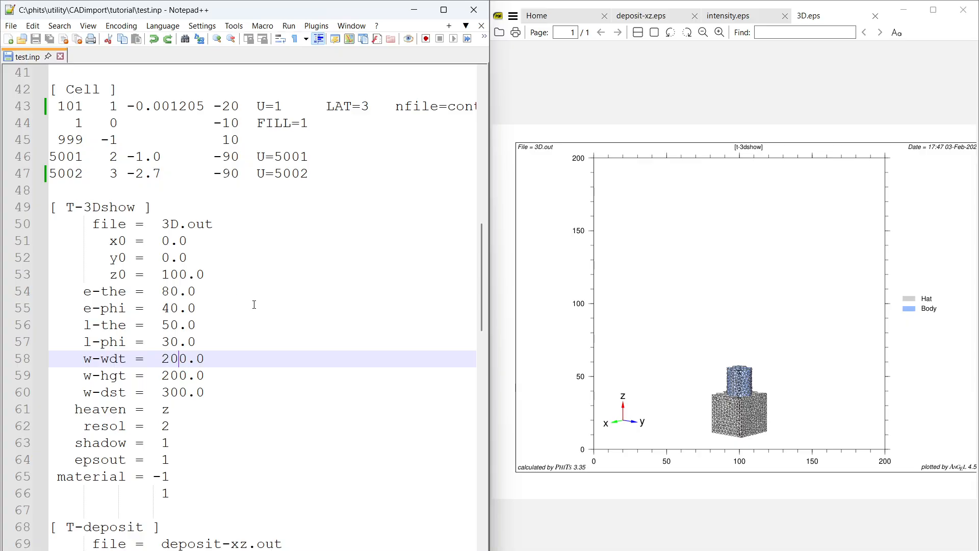
Maximize the test.inp editor and review its T-3Dshow and T-deposit sections.
scroll(254, 305, "up", 19)
left_click(444, 10)
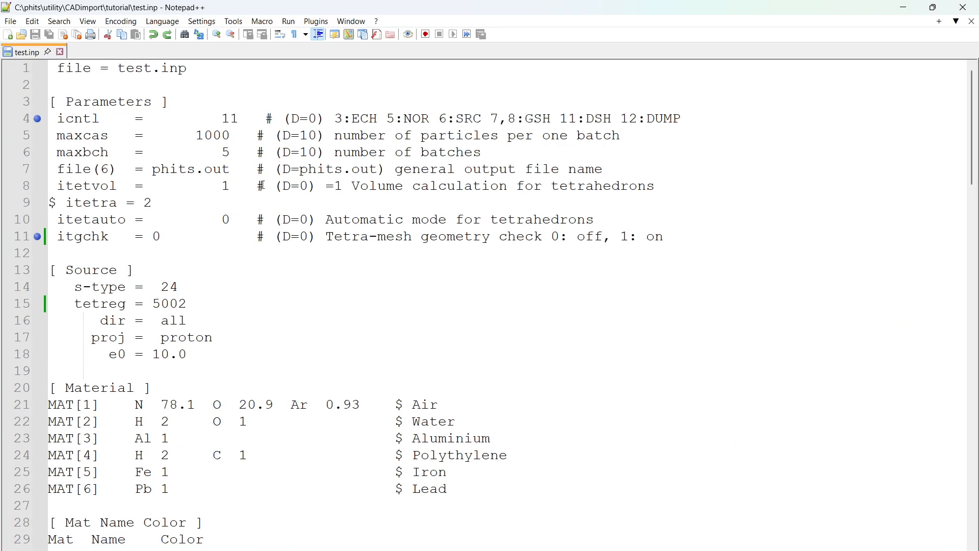
scroll(263, 184, "up", 2, "ctrl")
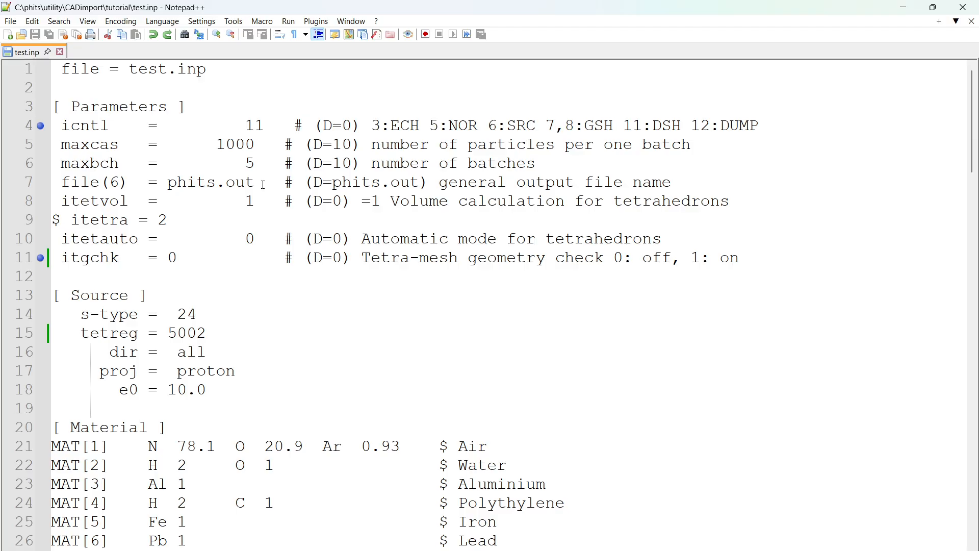
scroll(209, 200, "down", 20)
scroll(212, 215, "up", 7)
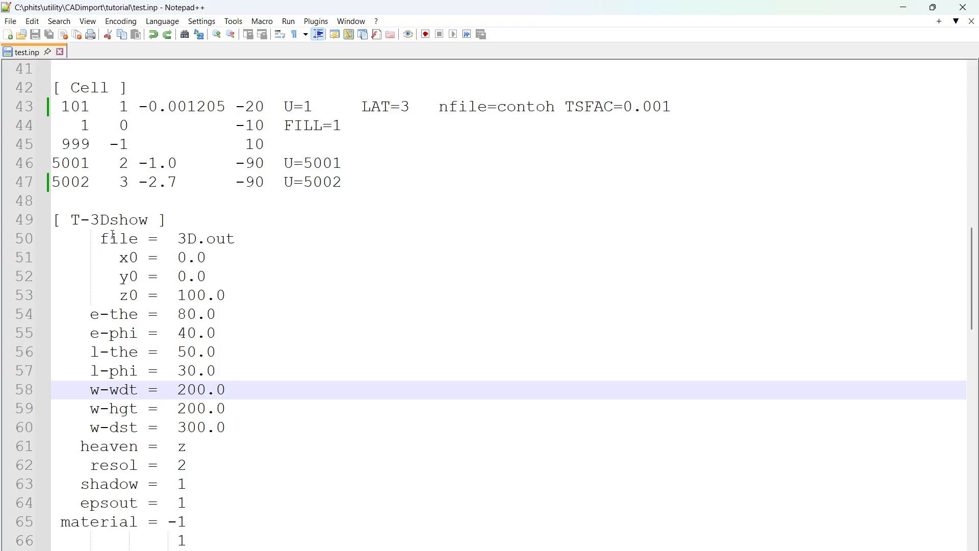
scroll(121, 229, "down", 7)
left_click_drag(70, 201, 153, 549)
scroll(272, 423, "up", 20)
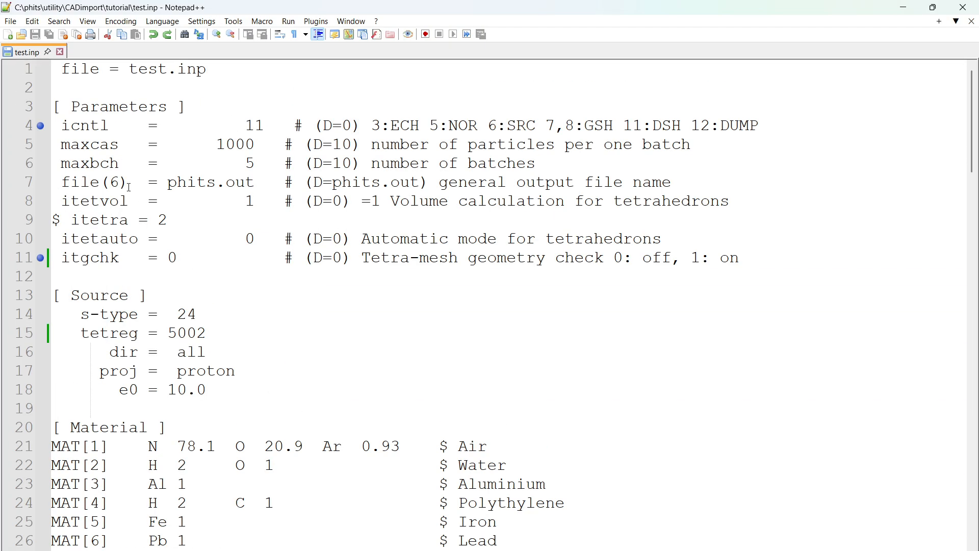
Set icntl to 8 in the Parameters section, save test.inp and run it in PHITS.
double_click(265, 126)
type("8")
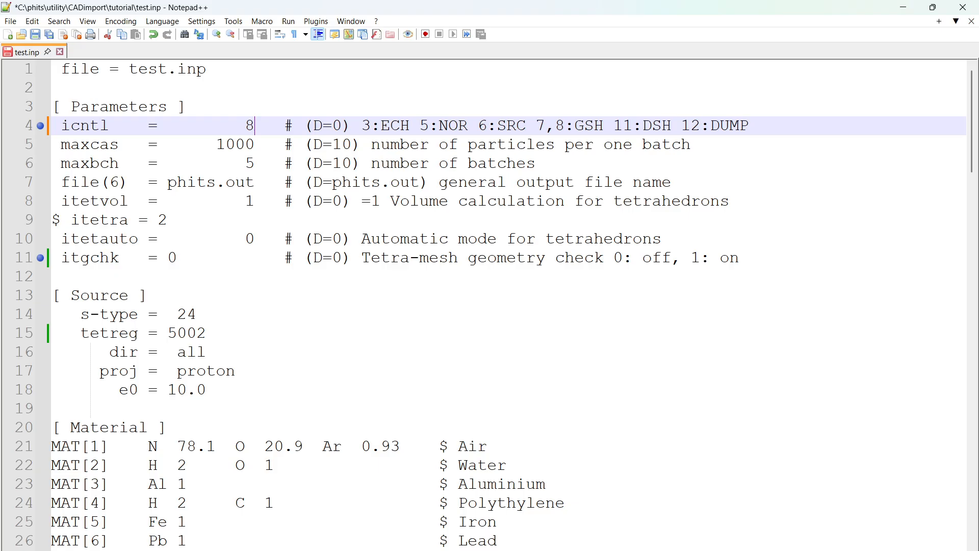
key("ctrl+s")
key("F5")
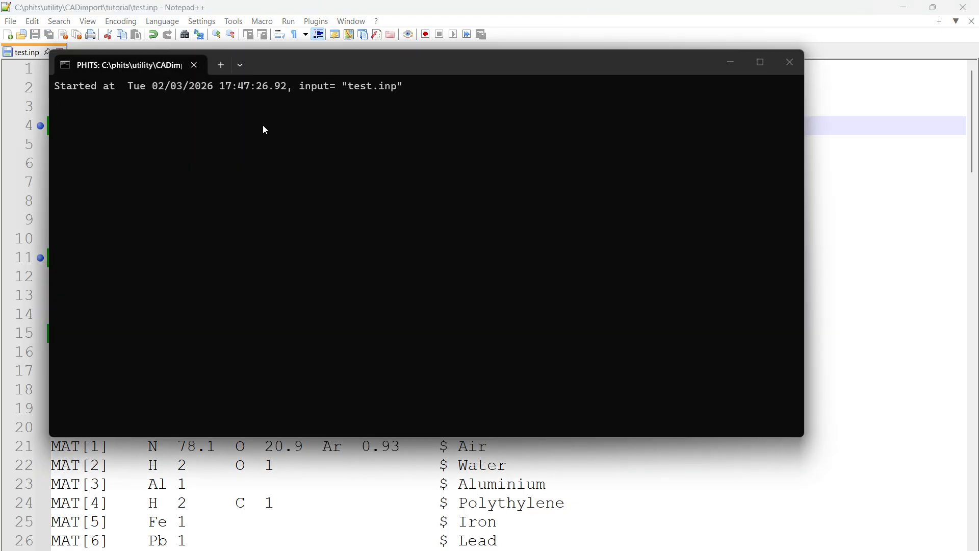
key("Return")
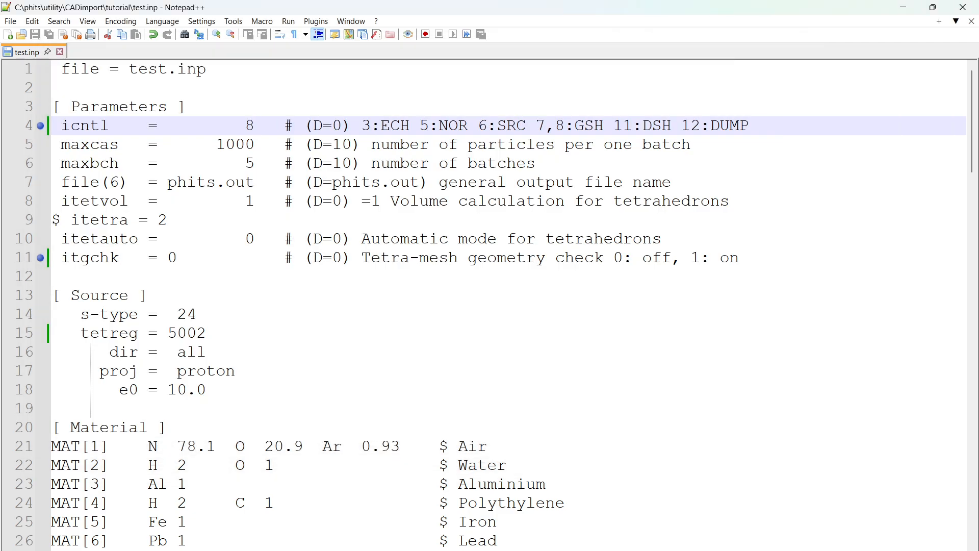
Open the new deposit-xz.eps plot from the tutorial folder and place test.inp beside it with smaller text.
key("alt+Tab")
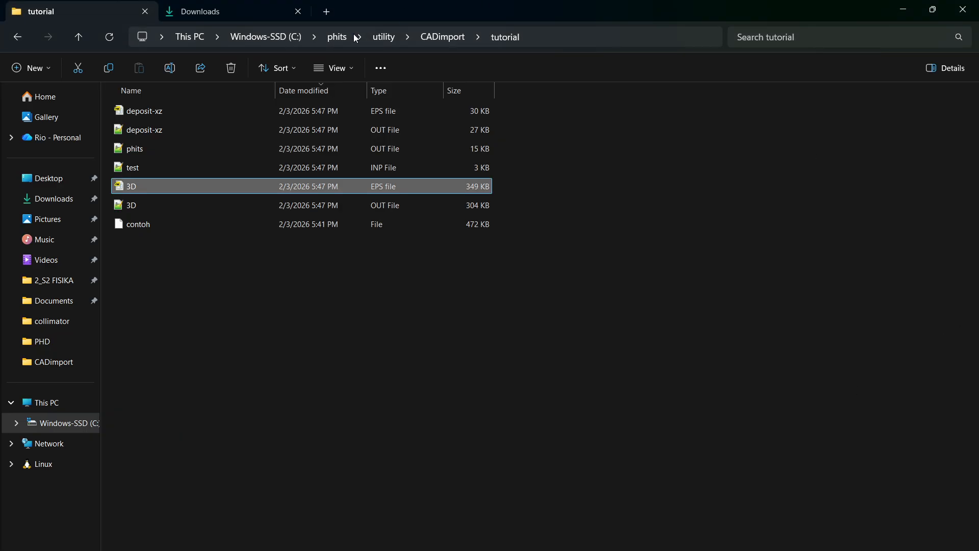
double_click(337, 112)
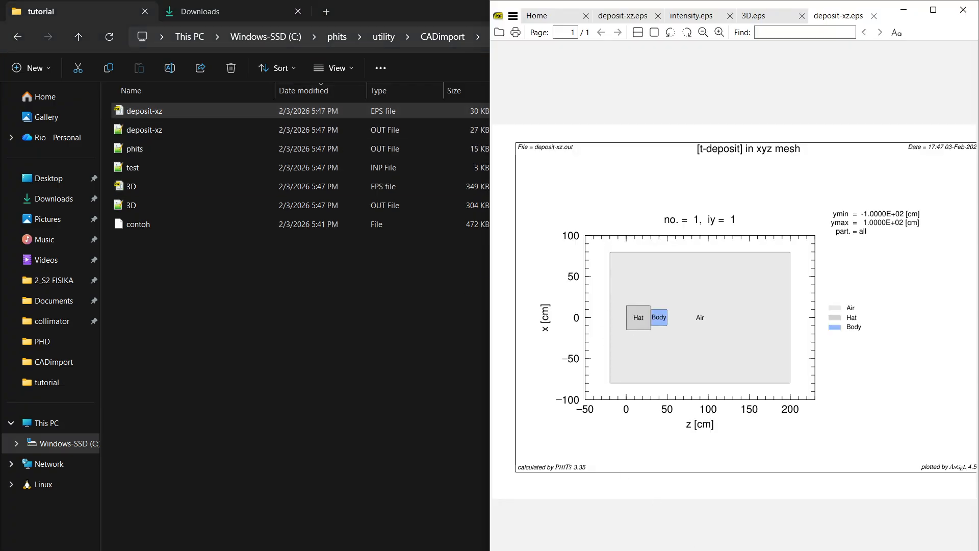
key("alt+Tab")
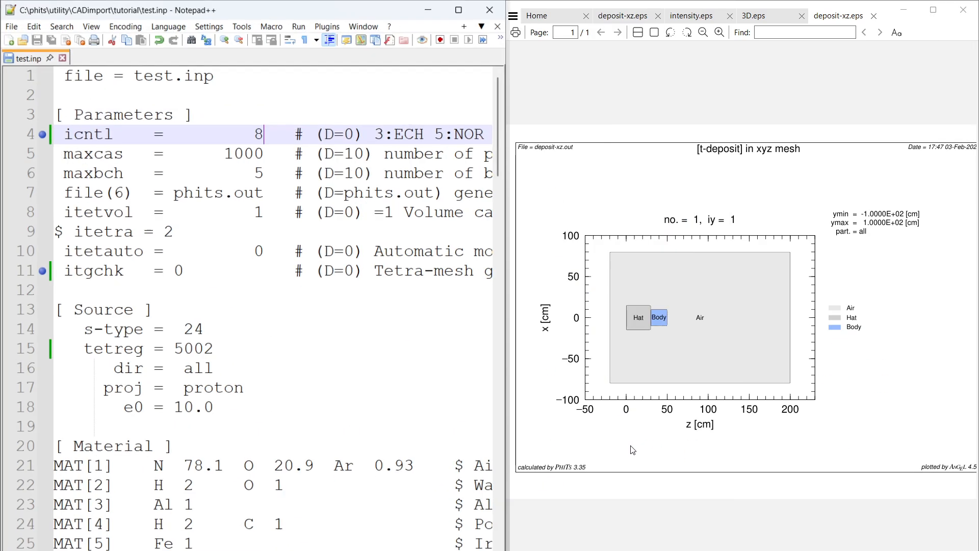
key("super+Left")
scroll(303, 293, "down", 2, "ctrl")
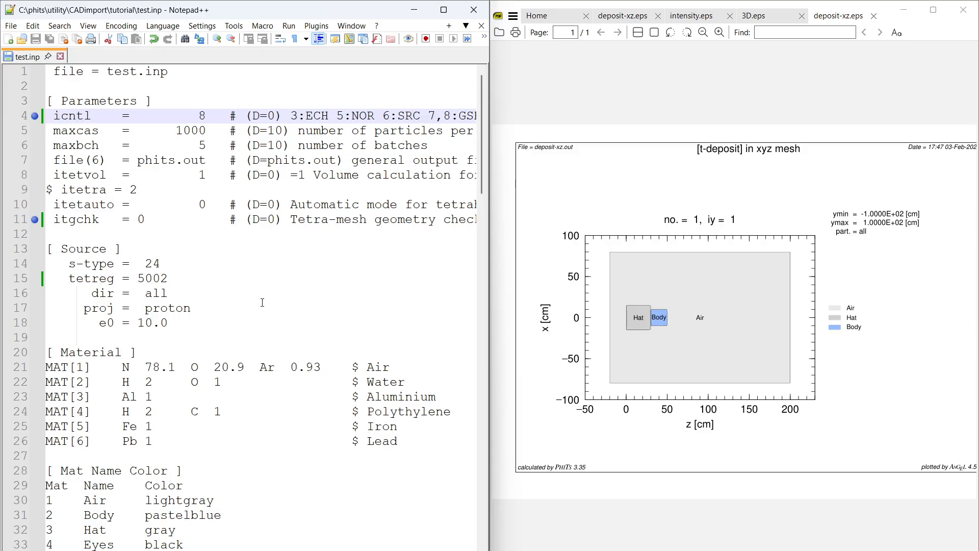
scroll(433, 341, "down", 2, "ctrl")
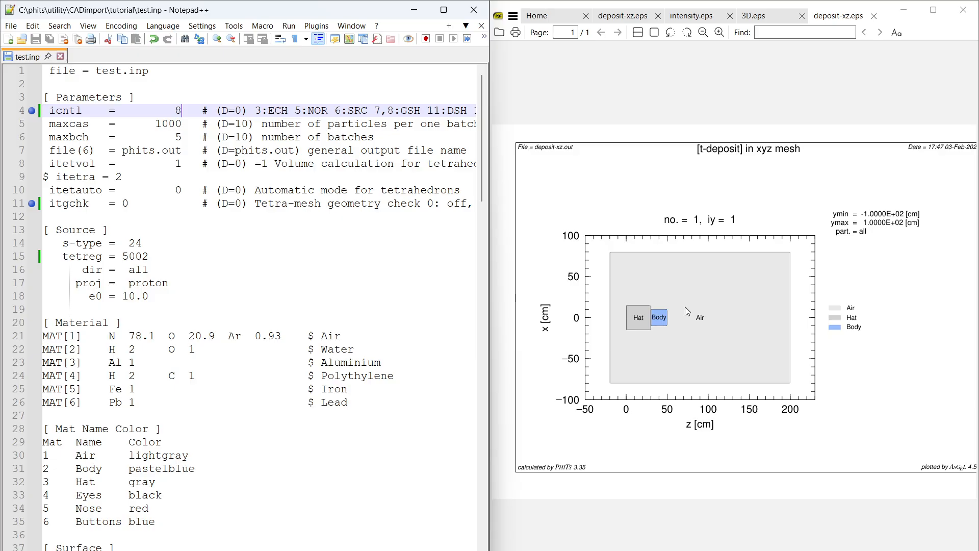
scroll(305, 332, "down", 2, "ctrl")
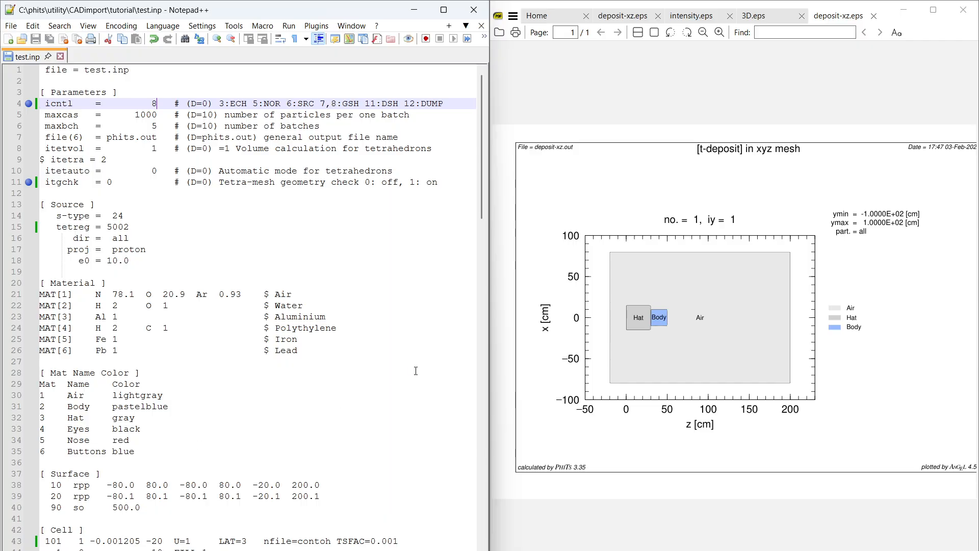
Examine the Mat Name Color table and the definitions of cells 5001 and 5002 in test.inp.
scroll(228, 367, "down", 7)
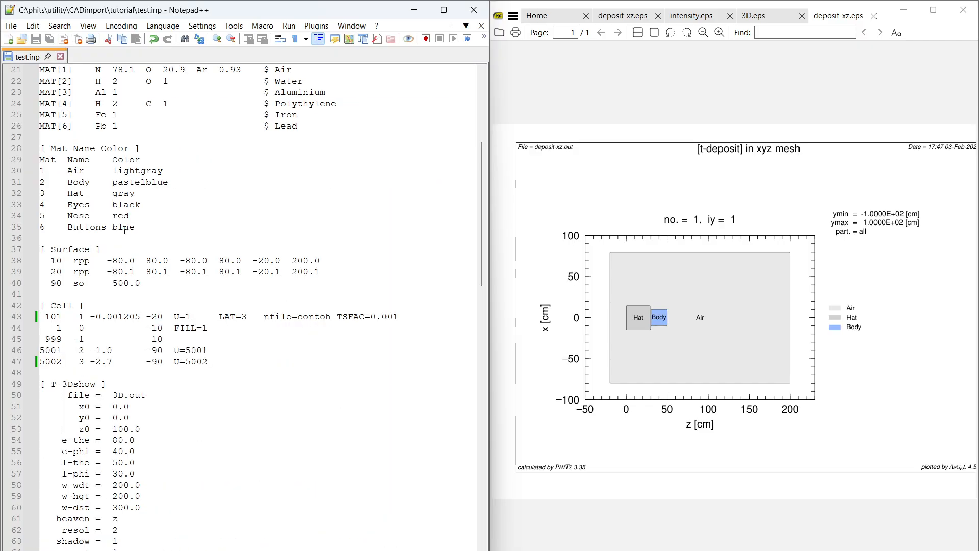
scroll(124, 231, "up", 3, "ctrl")
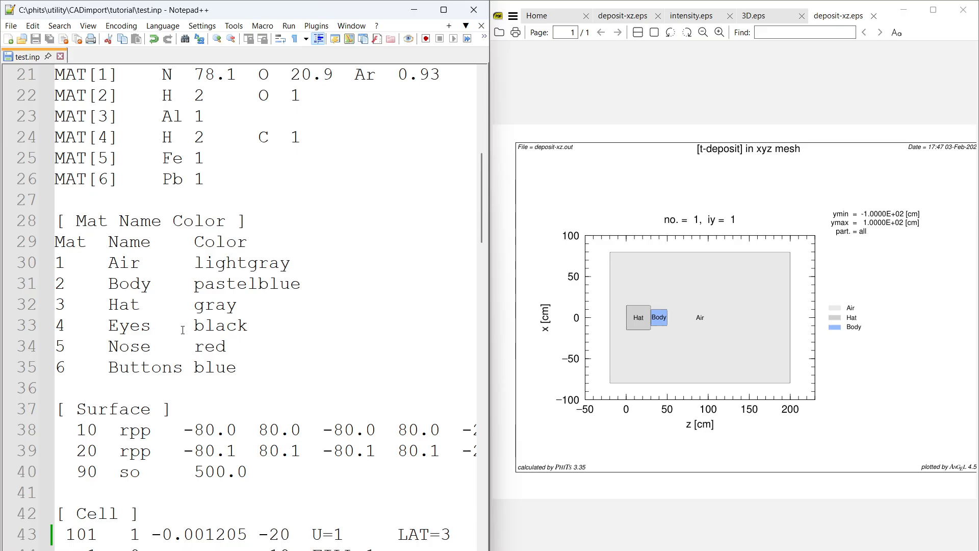
scroll(183, 330, "down", 7)
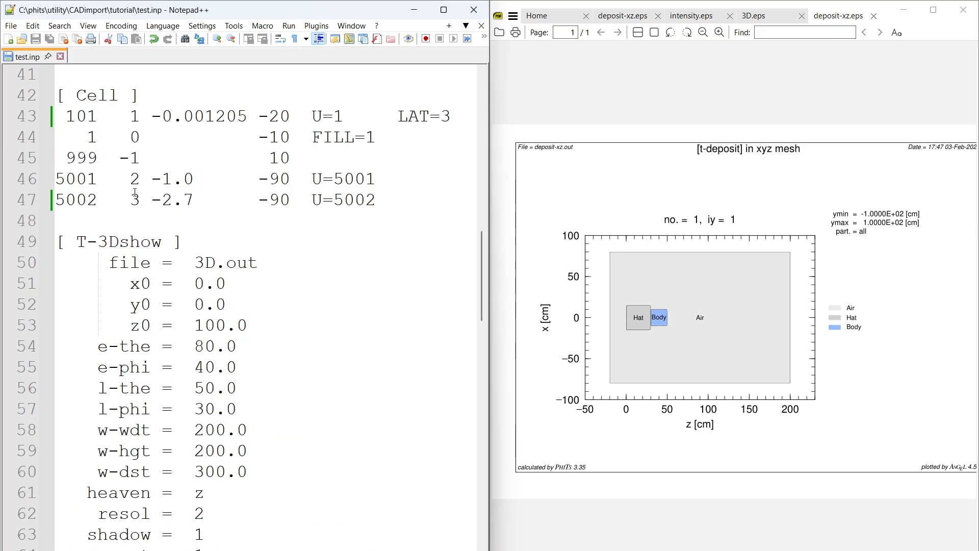
left_click_drag(391, 179, 57, 182)
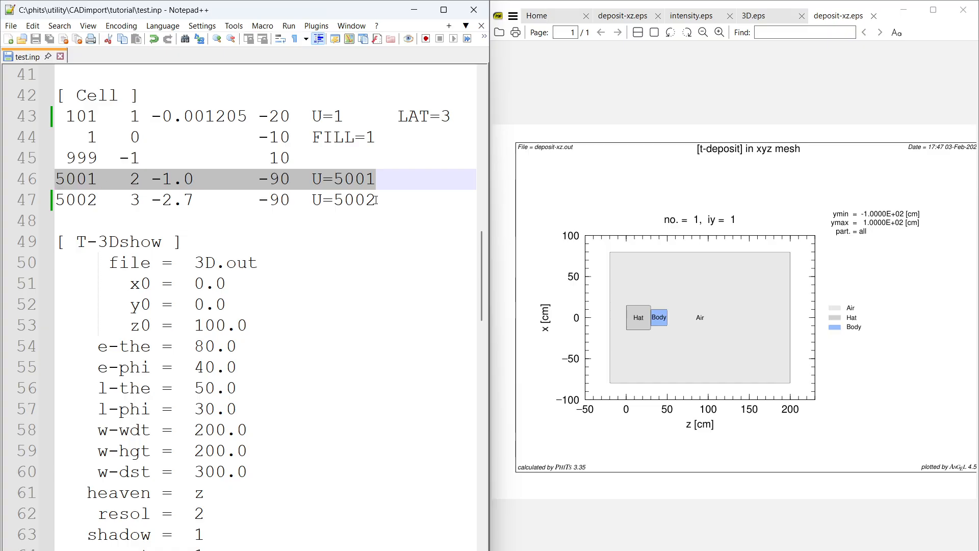
left_click_drag(380, 200, 56, 200)
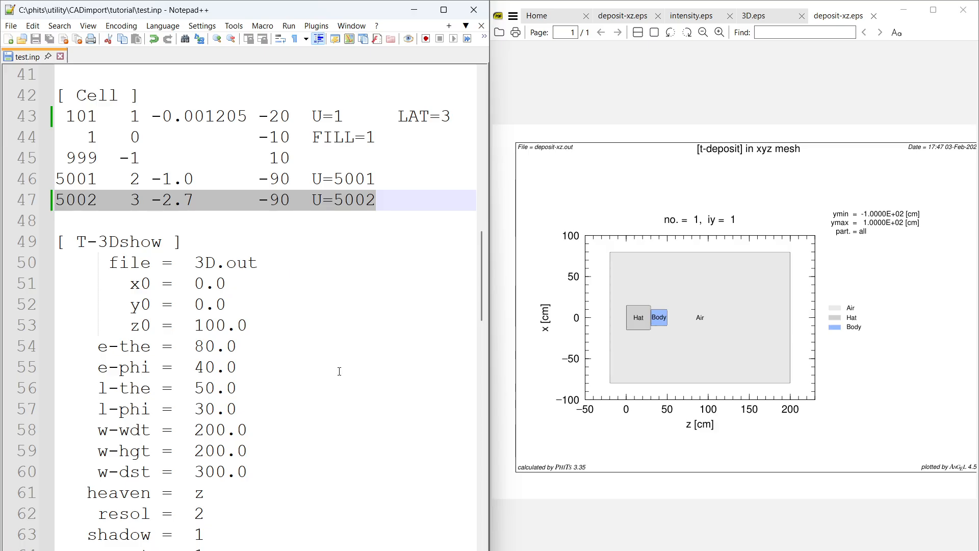
scroll(339, 371, "up", 13)
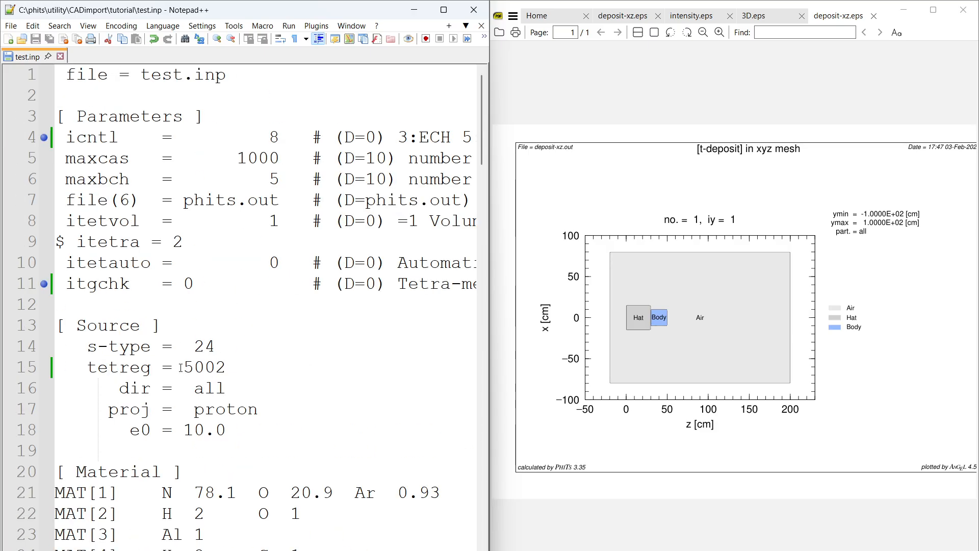
Rename material 2 to Head and material 3 to Body in the Mat Name Color section.
scroll(180, 367, "down", 7)
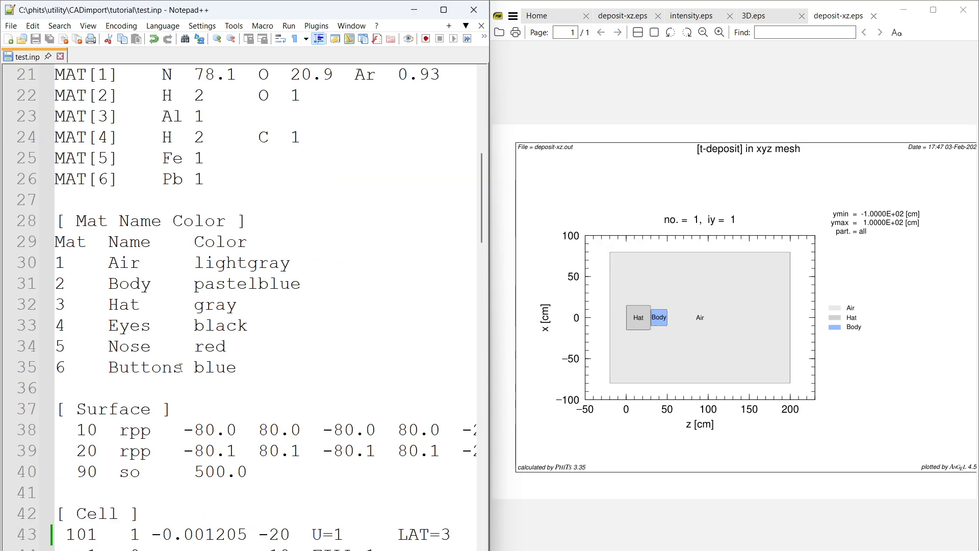
double_click(124, 285)
type("Head")
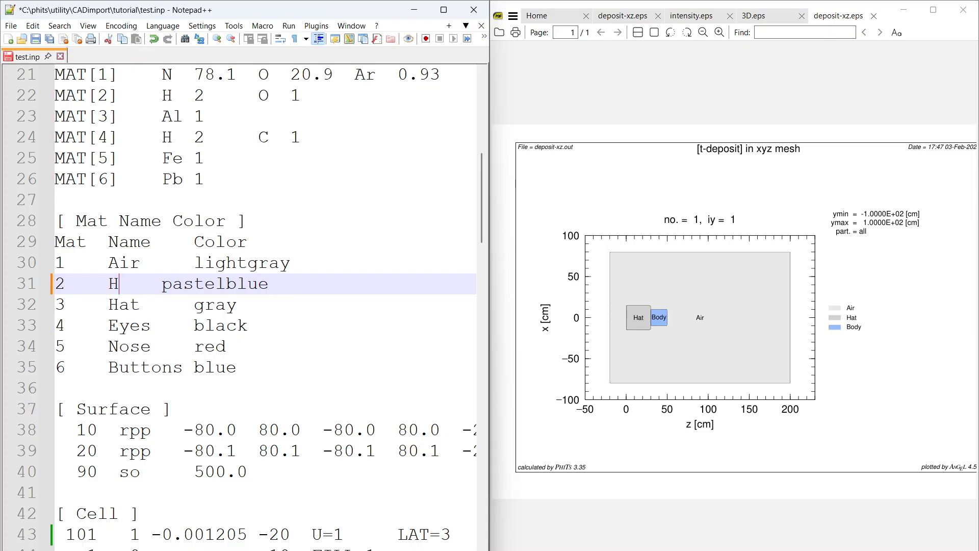
key("Down")
key("ctrl+shift+Left")
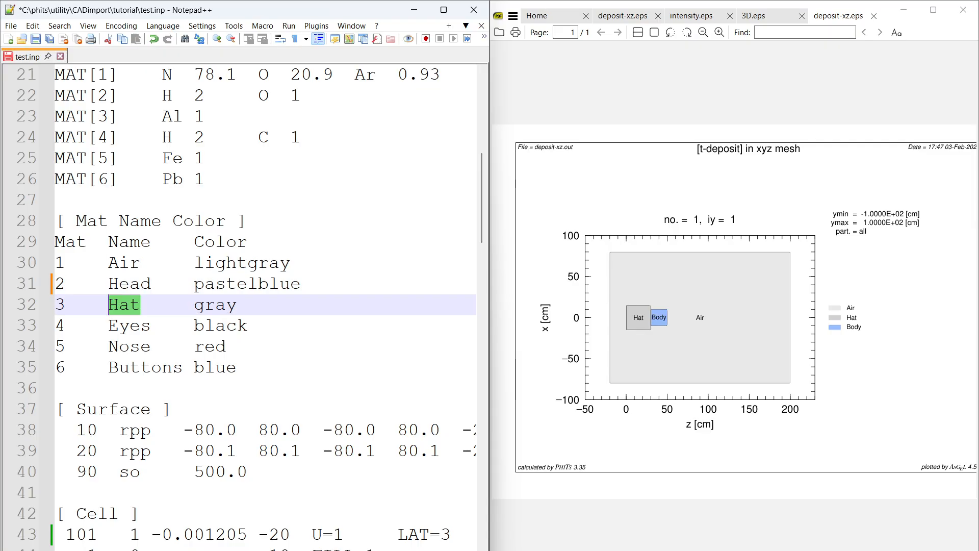
type("Body")
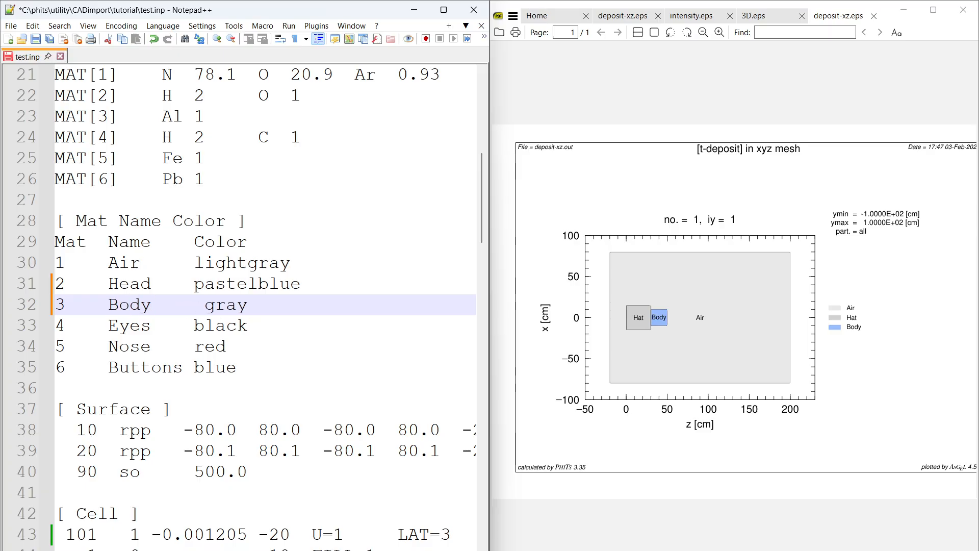
Save test.inp and run it in PHITS to redraw the deposit-xz geometry plot.
key("ctrl+s")
key("F5")
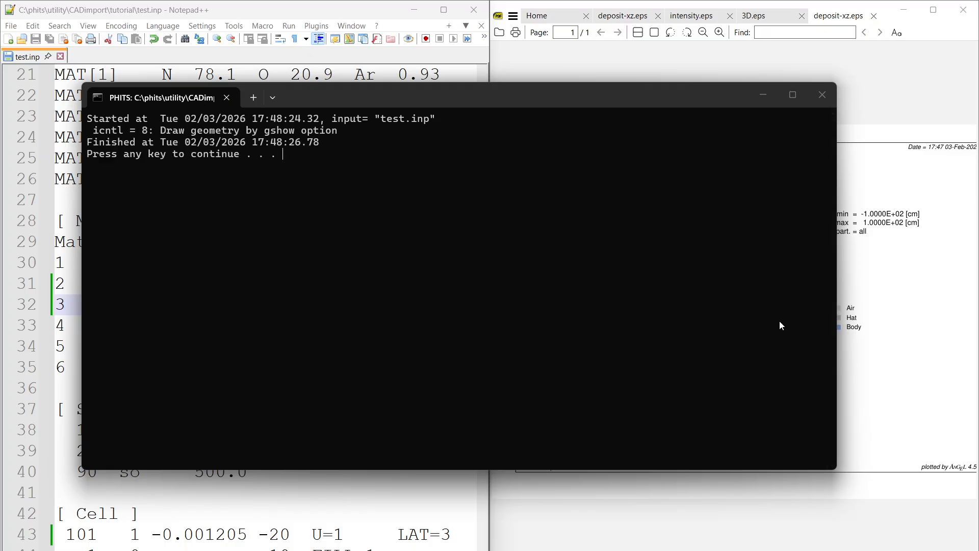
key("Return")
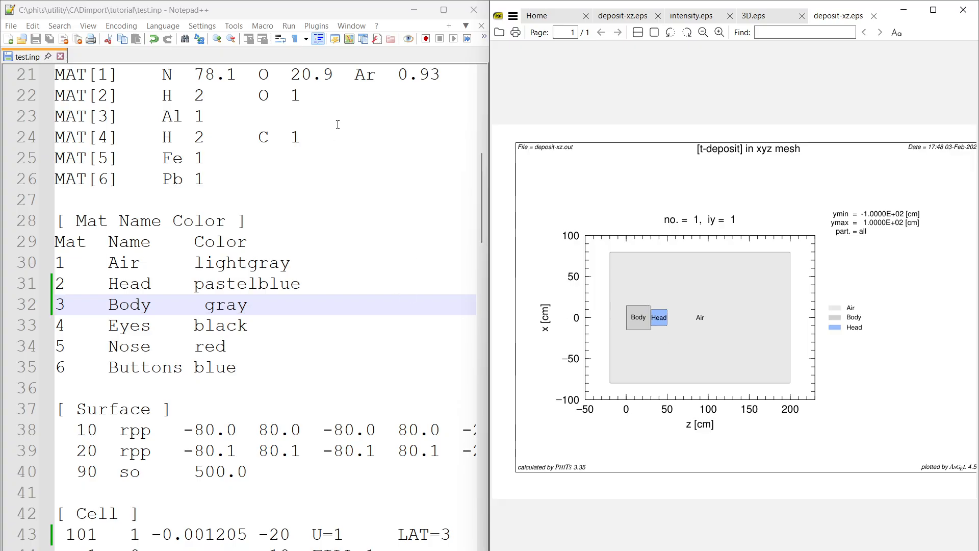
Maximize the editor, set icntl to 0 in the Parameters section and run test.inp in PHITS.
left_click(444, 9)
scroll(267, 189, "up", 7)
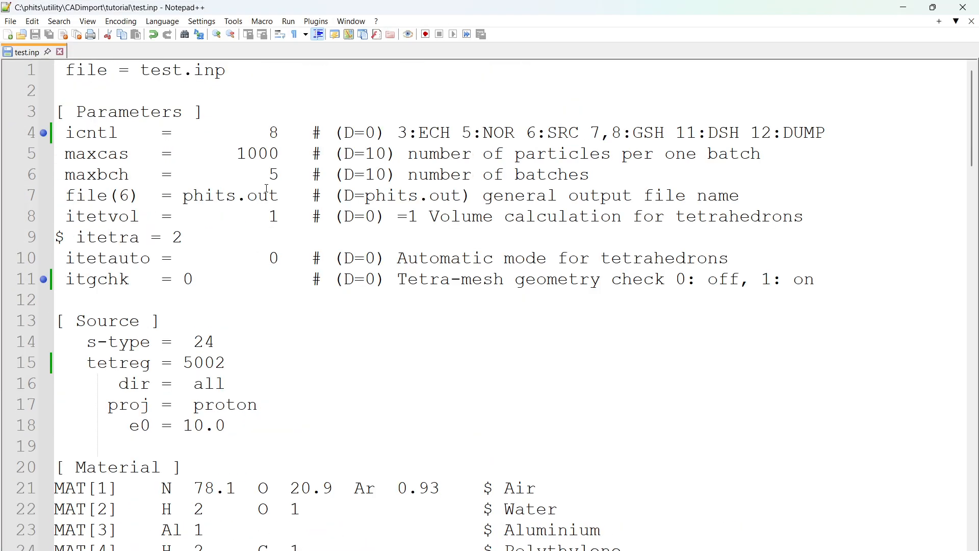
left_click(282, 133)
key("BackSpace")
type("0")
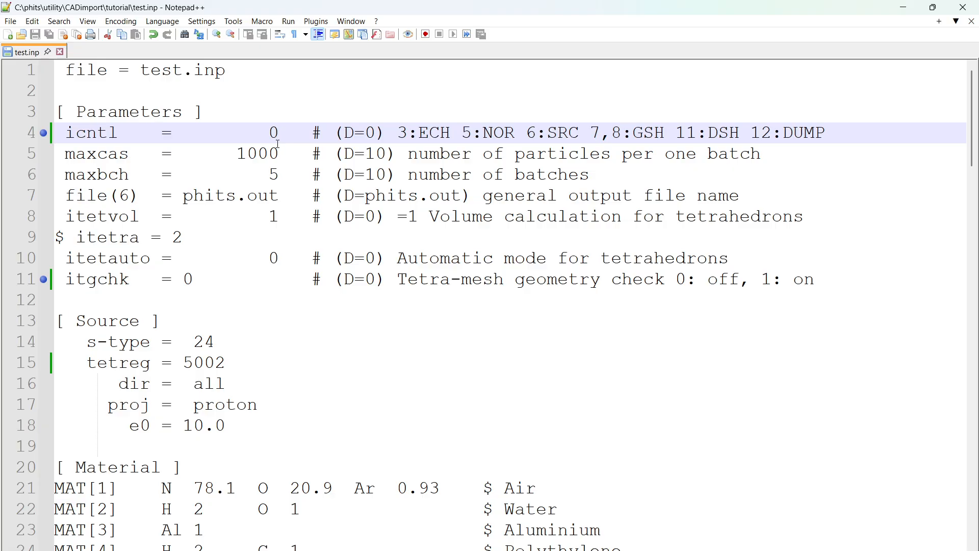
key("F5")
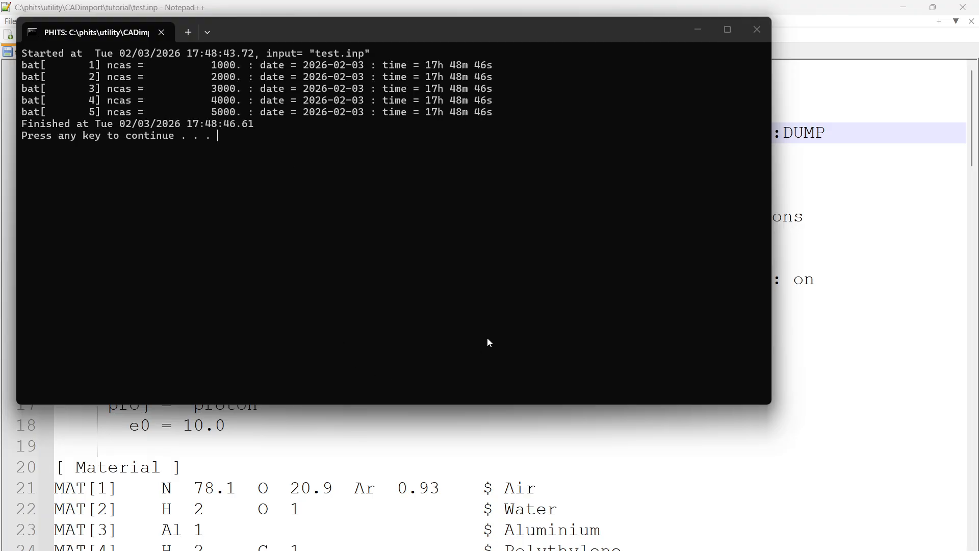
key("Return")
Switch to the tutorial folder, sort it by newest files and open the deposit-xz.eps plot.
left_click(549, 550)
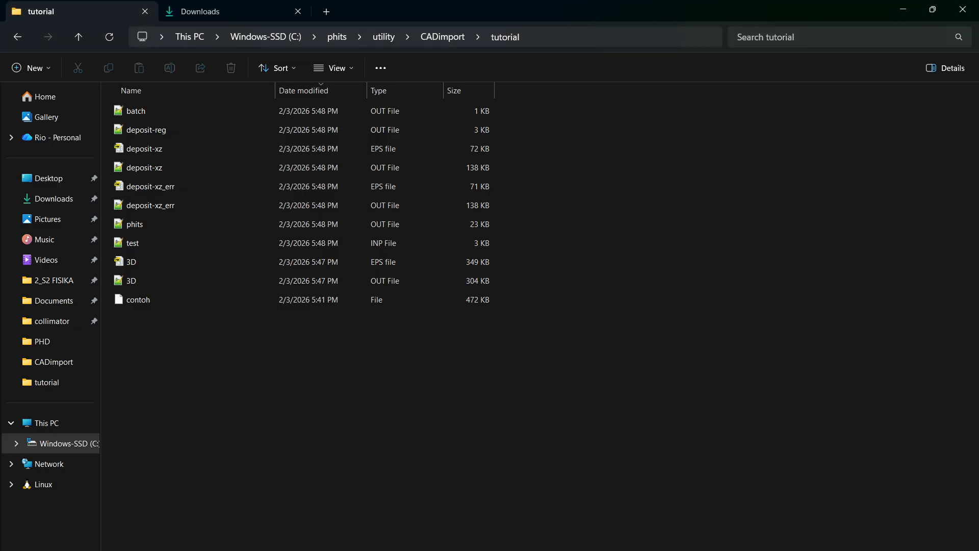
left_click(304, 87)
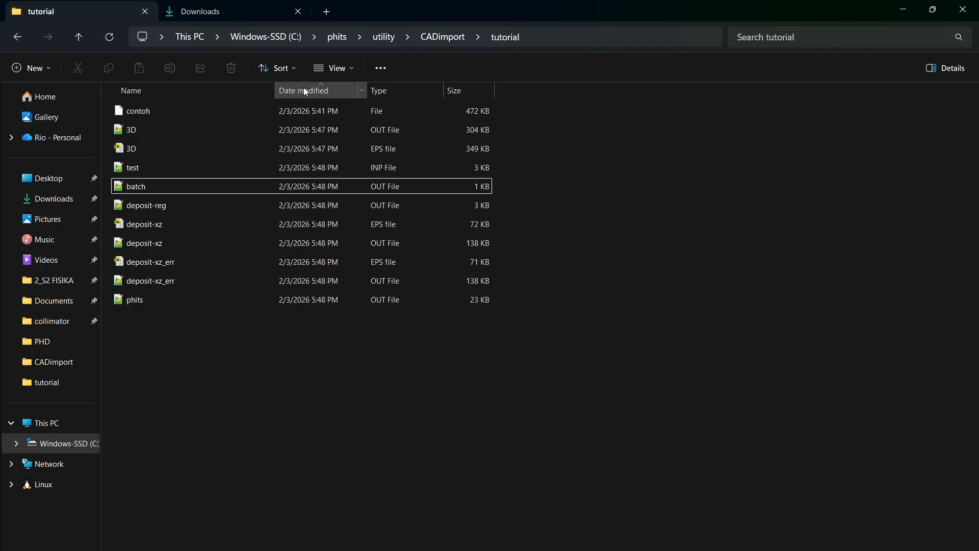
left_click(304, 87)
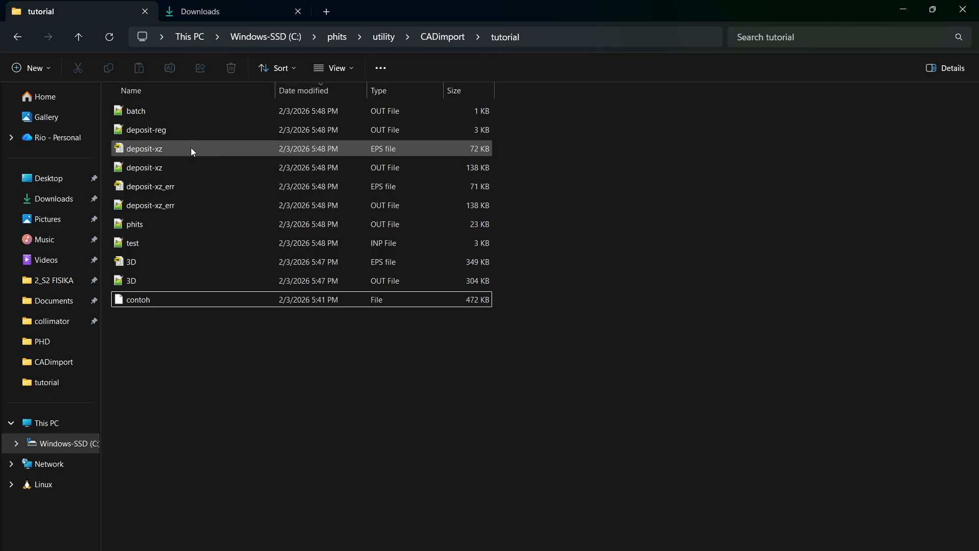
double_click(267, 144)
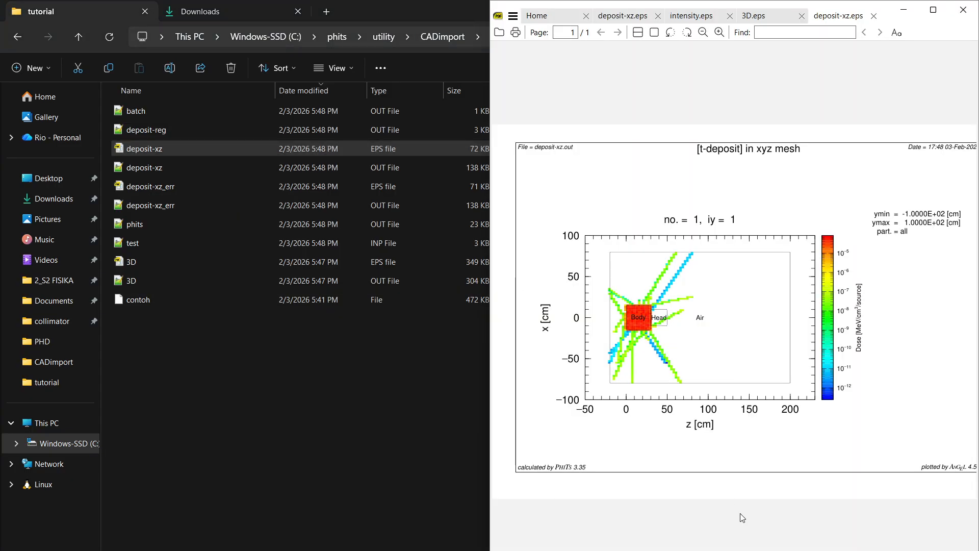
Bring test.inp beside the dose plot and examine the dose around Body and Head in the maximized plot viewer.
left_click(600, 538)
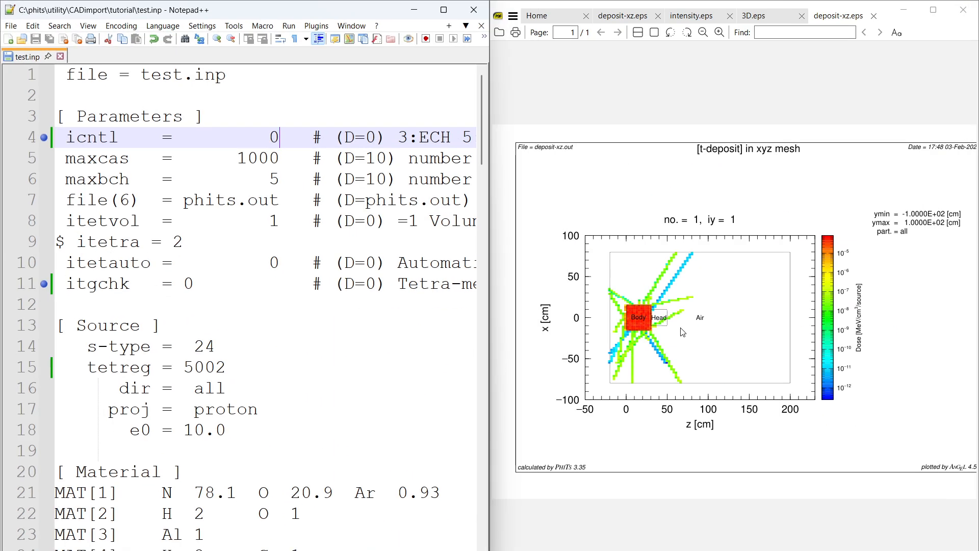
scroll(683, 331, "up", 1, "ctrl")
scroll(669, 317, "up", 1, "ctrl")
left_click_drag(669, 316, 734, 281)
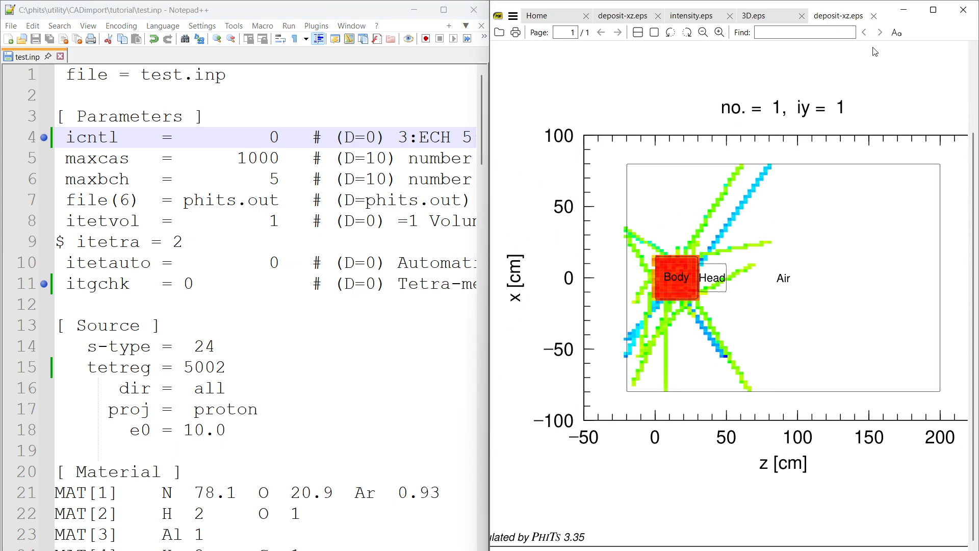
left_click(933, 9)
scroll(415, 250, "up", 3, "ctrl")
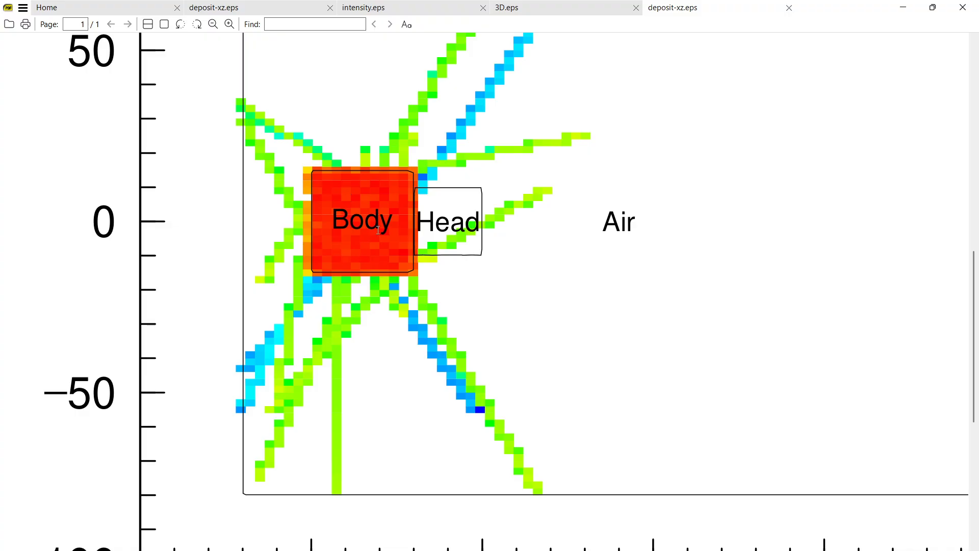
scroll(376, 219, "down", 3, "ctrl")
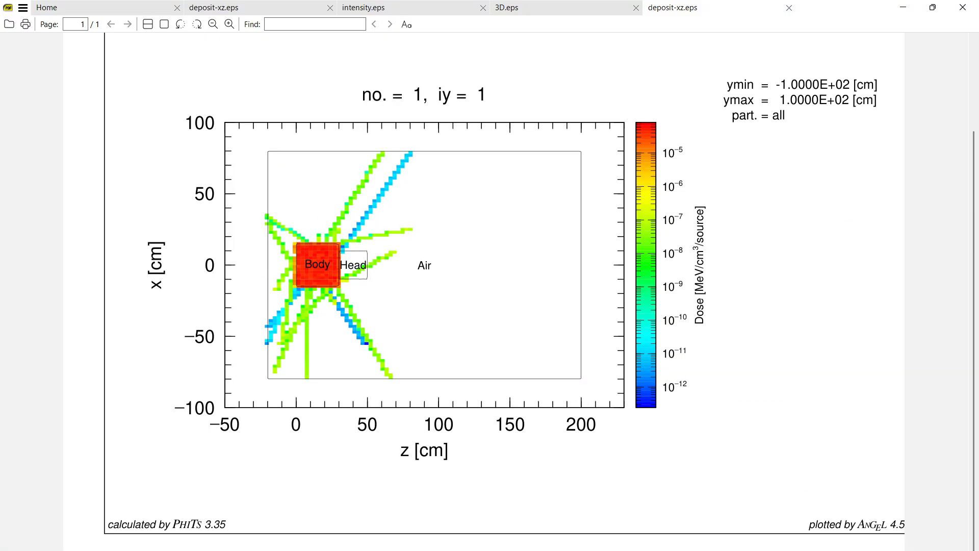
Return to test.inp in a maximized editor and set tetreg to 5001 in the Source section.
left_click(596, 542)
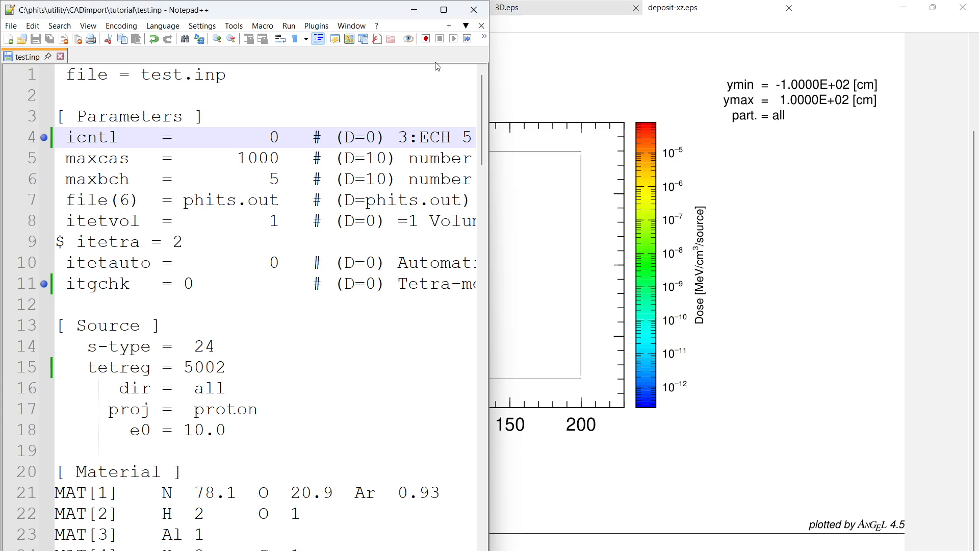
scroll(152, 366, "up", 1, "ctrl")
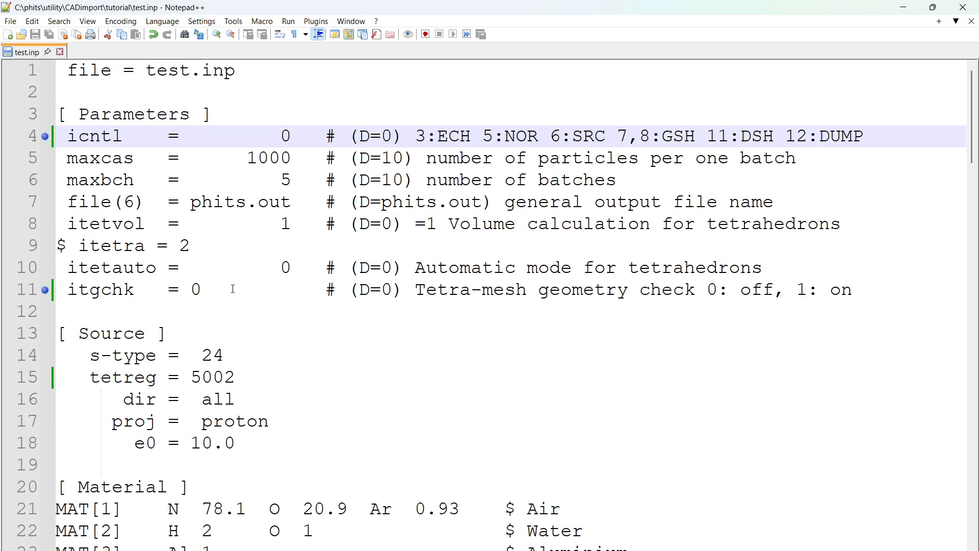
left_click_drag(286, 443, 57, 355)
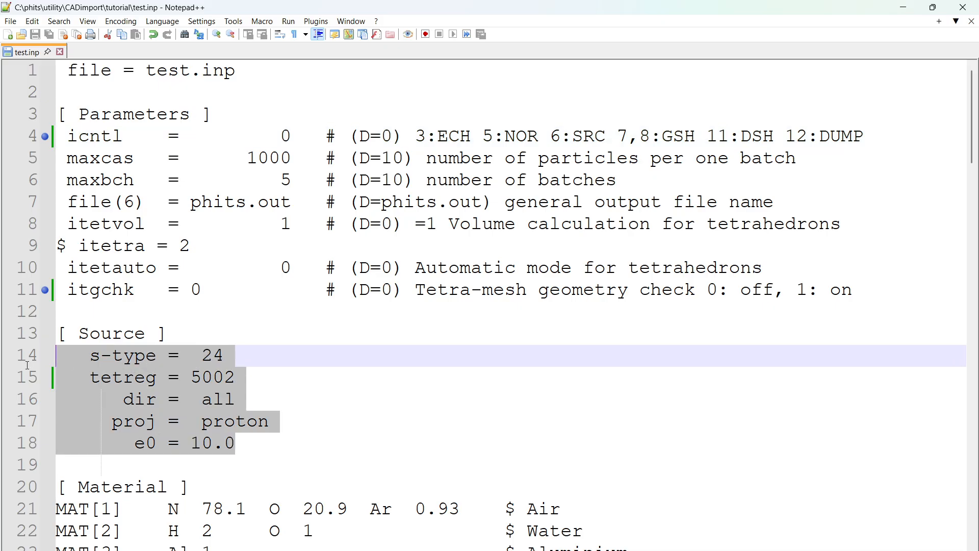
left_click(236, 378)
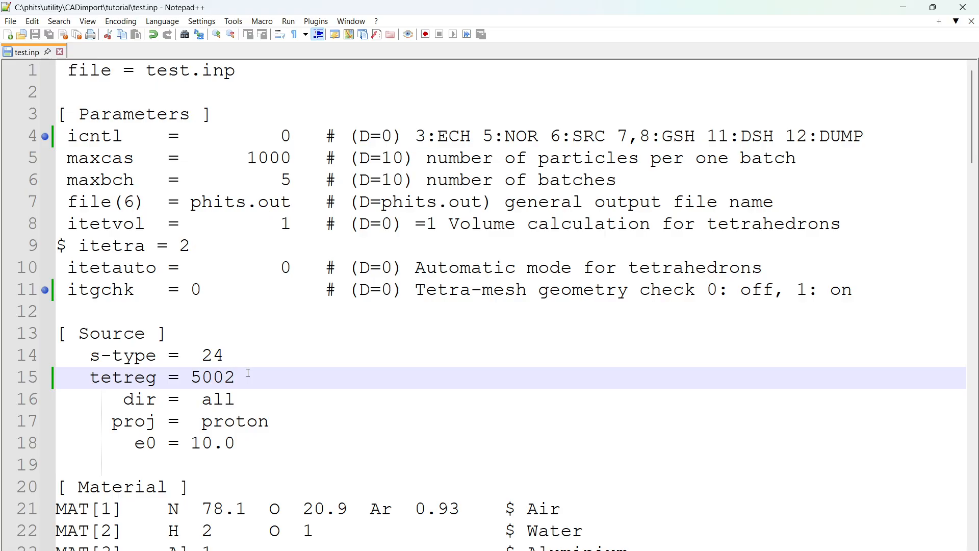
key("BackSpace")
type("1")
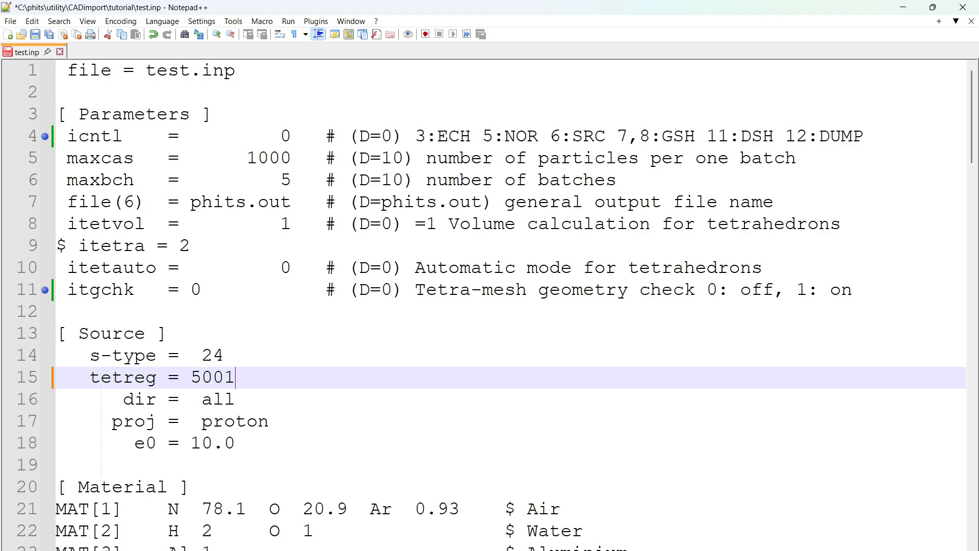
Run test.inp in PHITS with the new source region, check the updated dose plot and close the plot viewer.
key("F5")
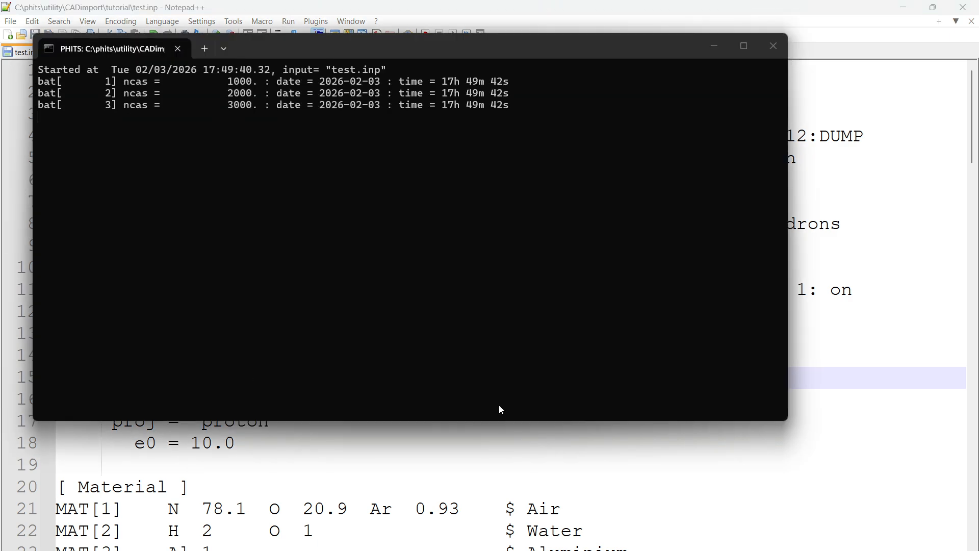
key("Return")
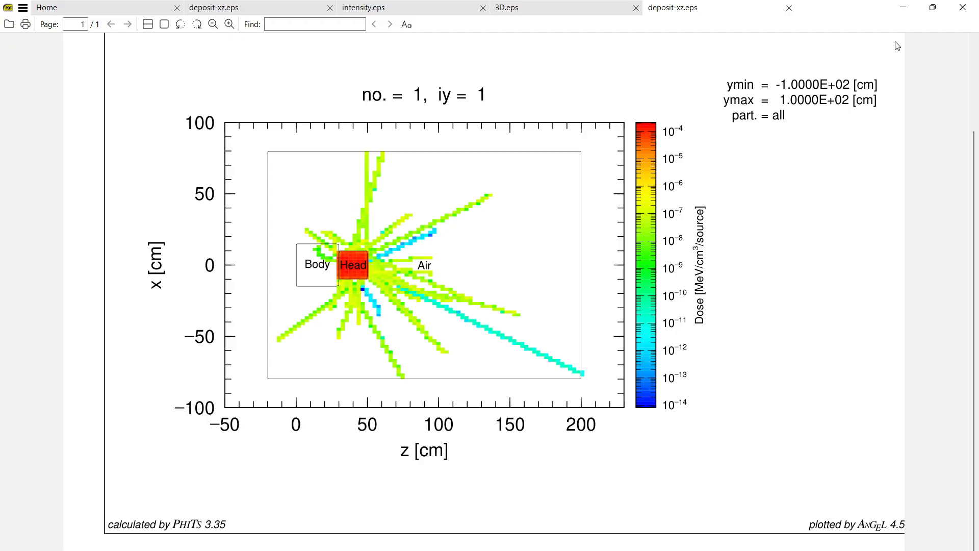
left_click(962, 7)
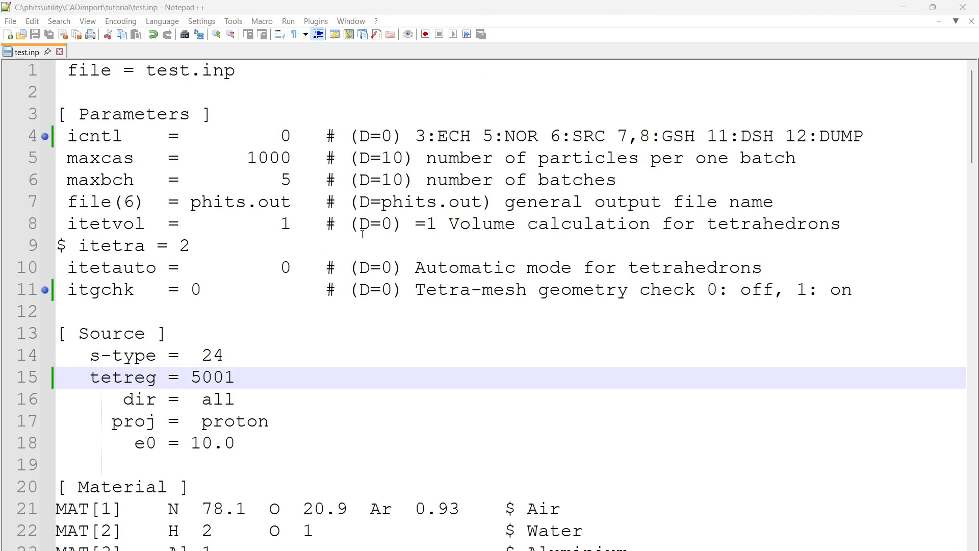
Review the whole test.inp file, from the Parameters and Source sections through Cell and T-3Dshow to T-deposit.
scroll(302, 248, "down", 13)
scroll(302, 249, "up", 7)
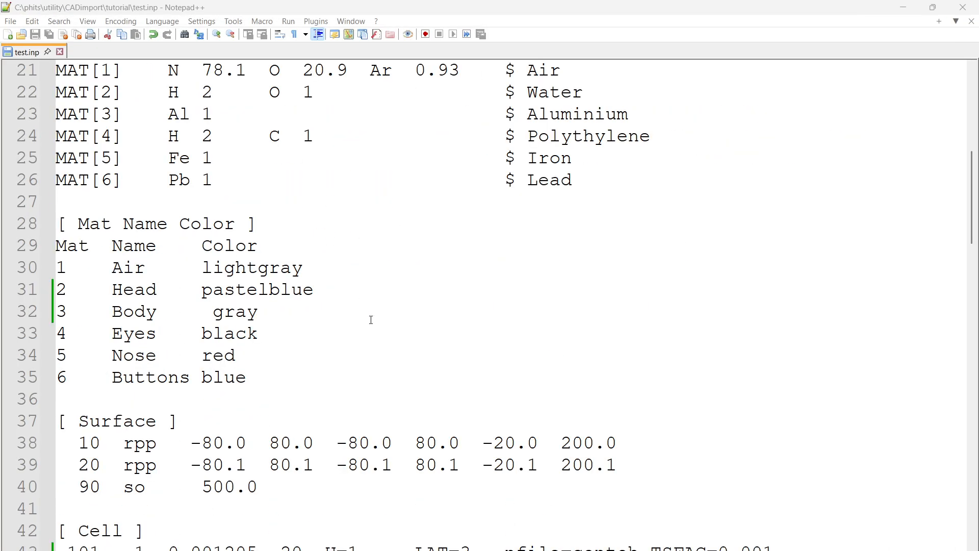
scroll(367, 333, "down", 7)
scroll(234, 258, "down", 1, "ctrl")
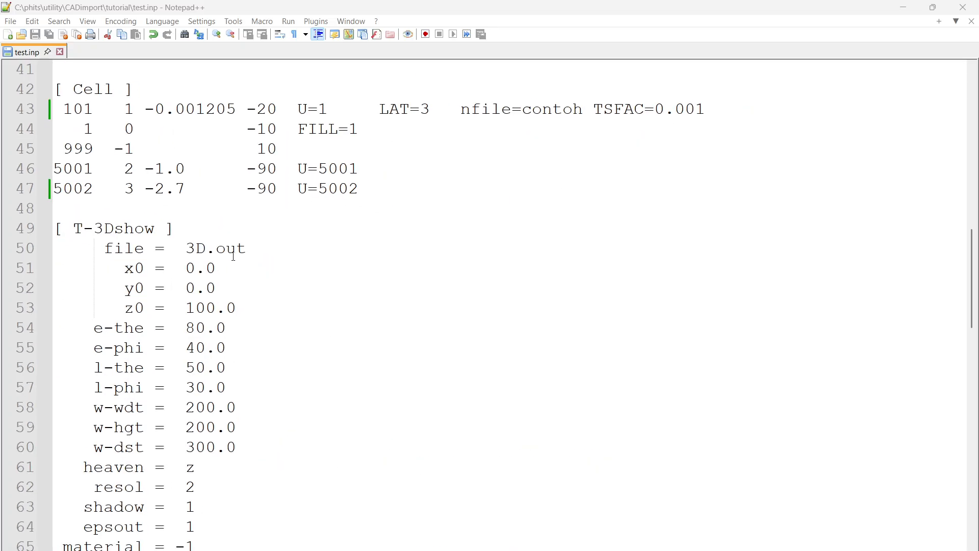
scroll(237, 259, "up", 7)
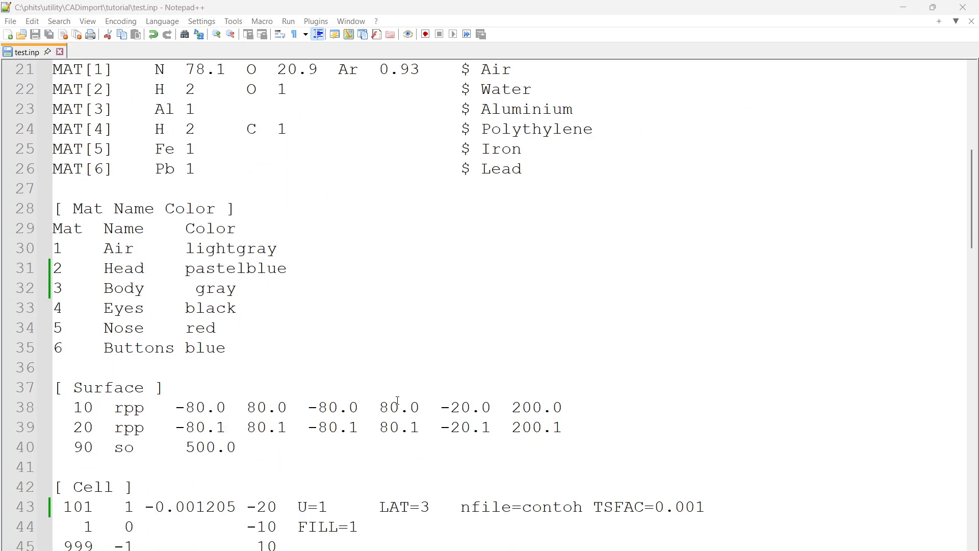
left_click_drag(221, 329, 206, 291)
scroll(298, 353, "up", 7)
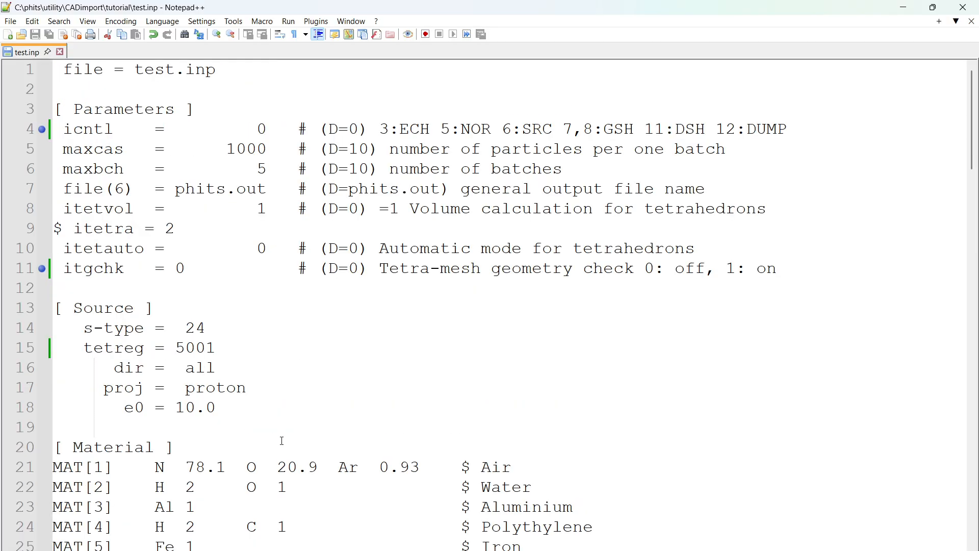
scroll(131, 350, "down", 20)
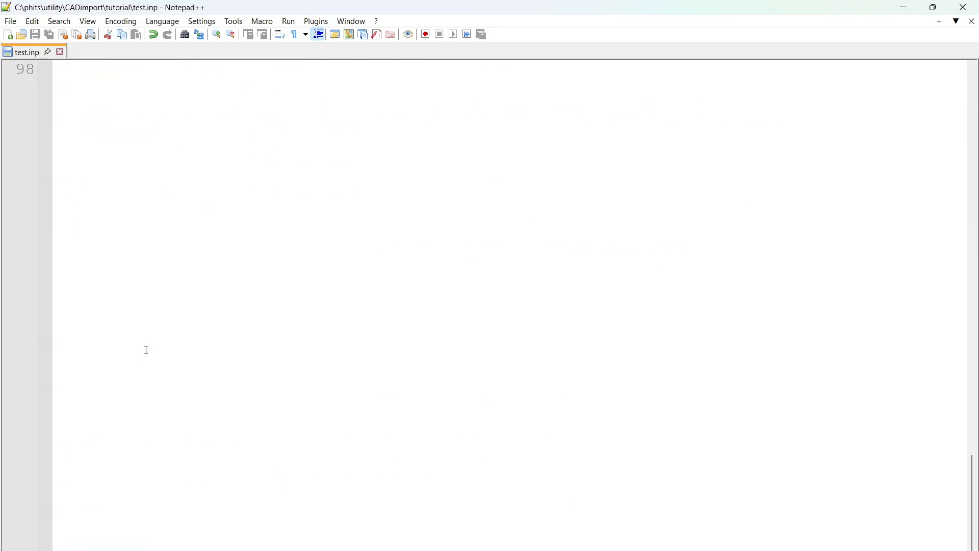
scroll(145, 348, "up", 11)
left_click(243, 407)
left_click_drag(38, 268, 38, 183)
left_click(349, 113)
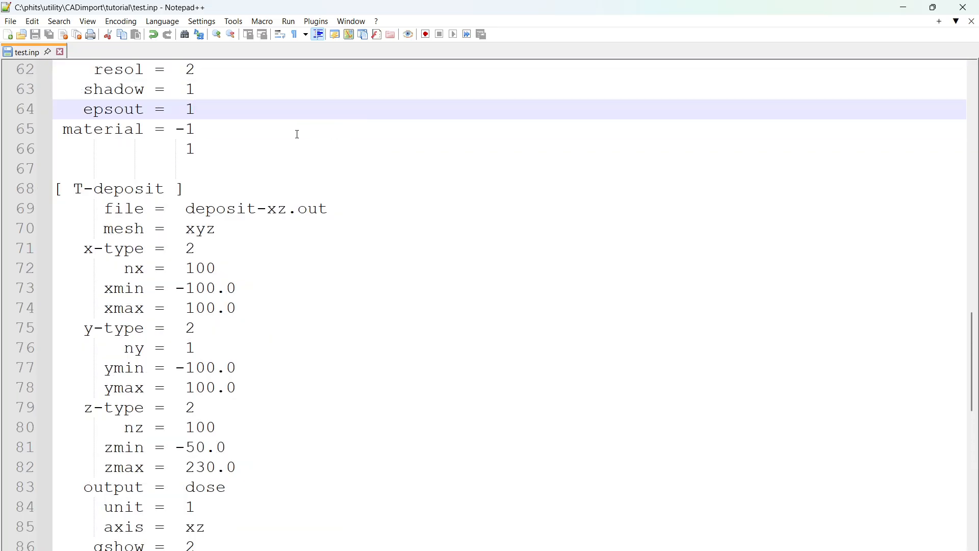
scroll(296, 133, "down", 2, "ctrl")
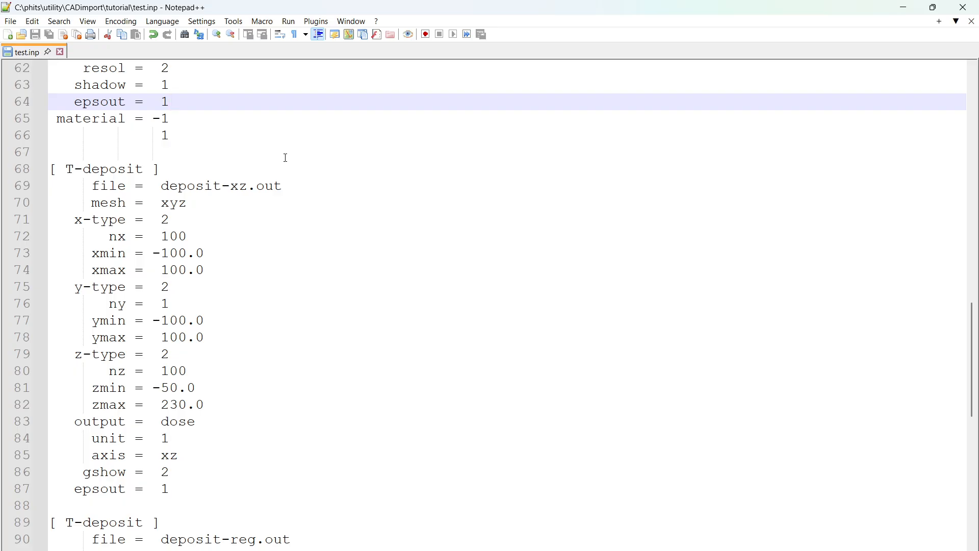
scroll(357, 242, "up", 20)
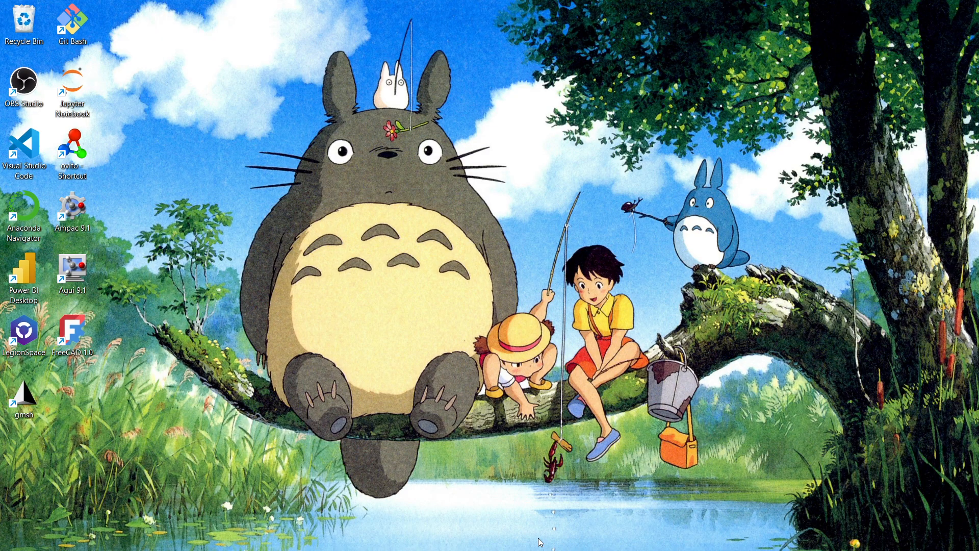
left_click(538, 539)
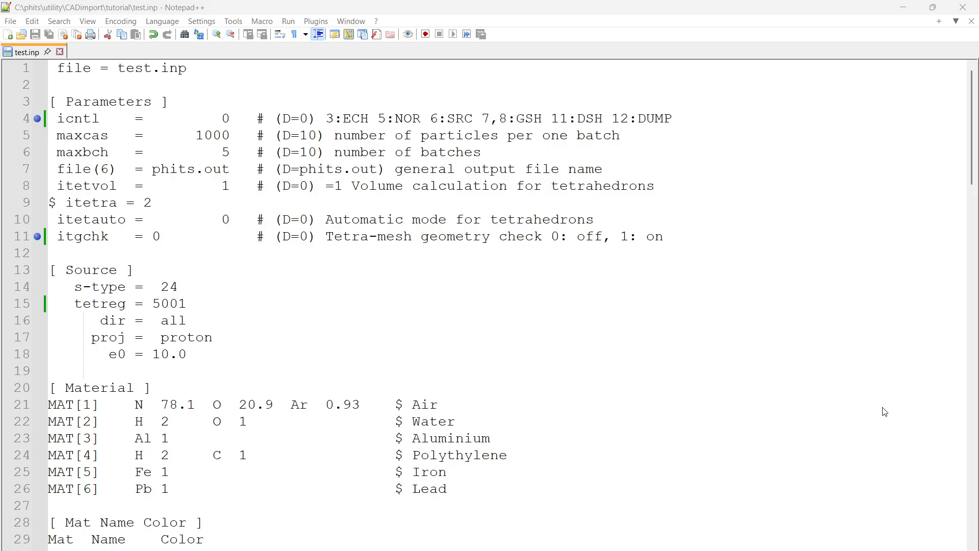